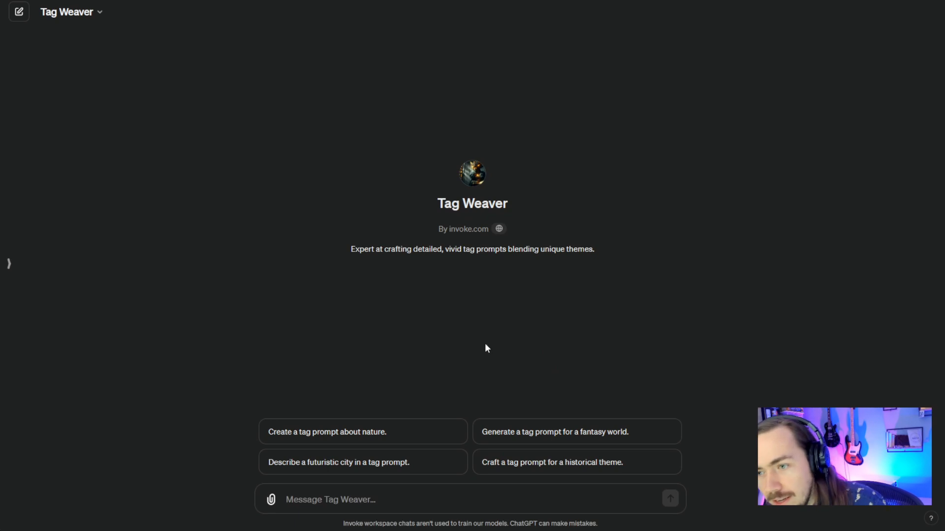
- Ask Tag Weaver to "create a prompt for a magical potion" and submit the request
{"action": "left_click", "coordinate": [315, 508]}
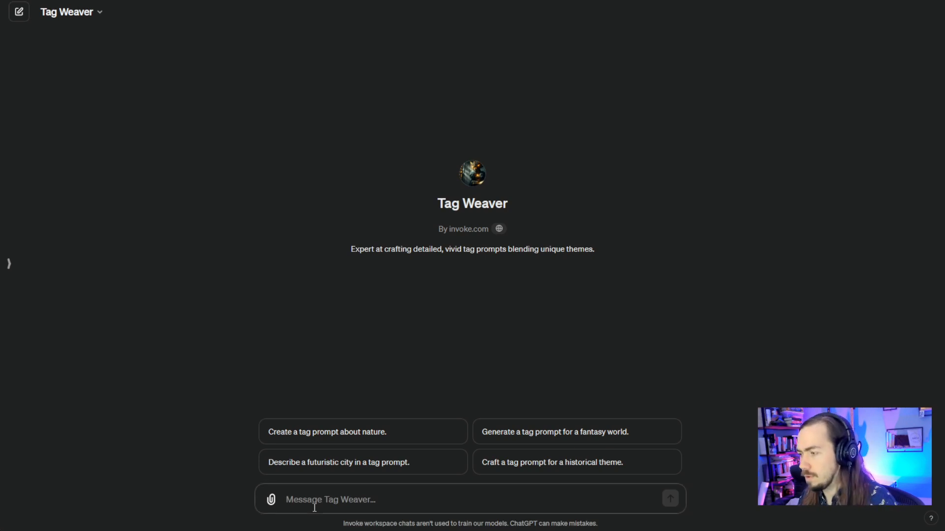
{"action": "type", "text": "create a pro"}
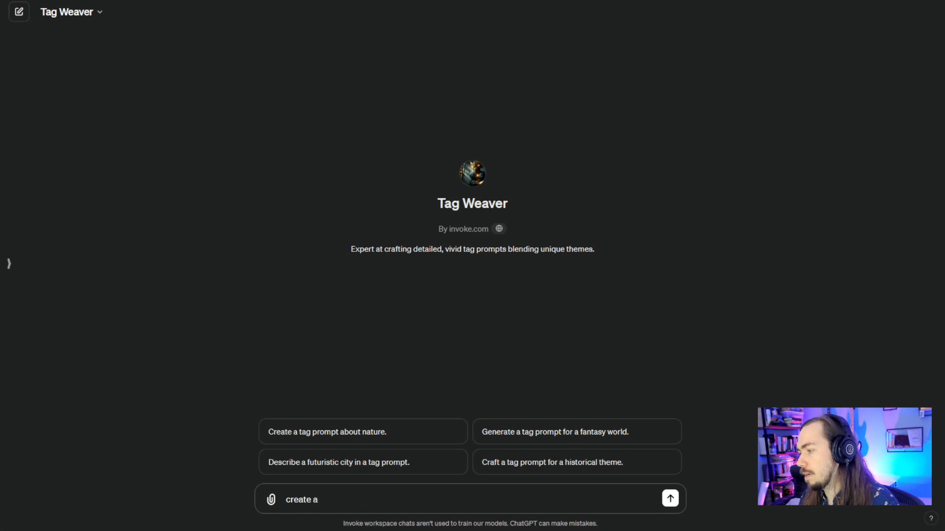
{"action": "key", "text": "BackSpace"}
{"action": "type", "text": "ompt for"}
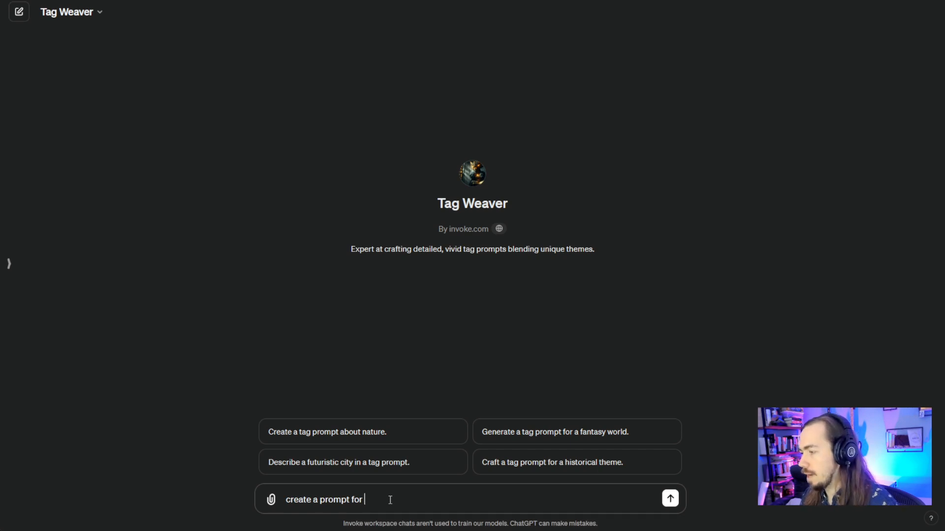
{"action": "type", "text": "a"}
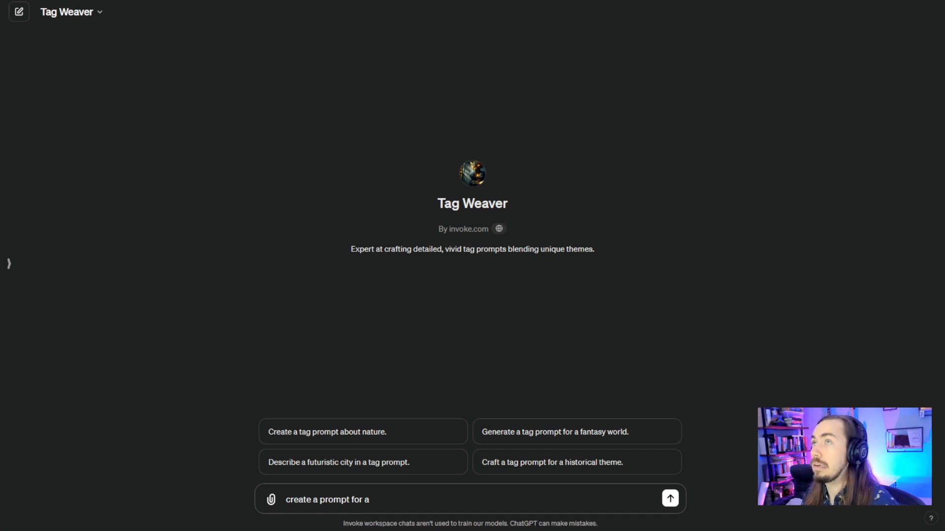
{"action": "type", "text": " magicpotion"}
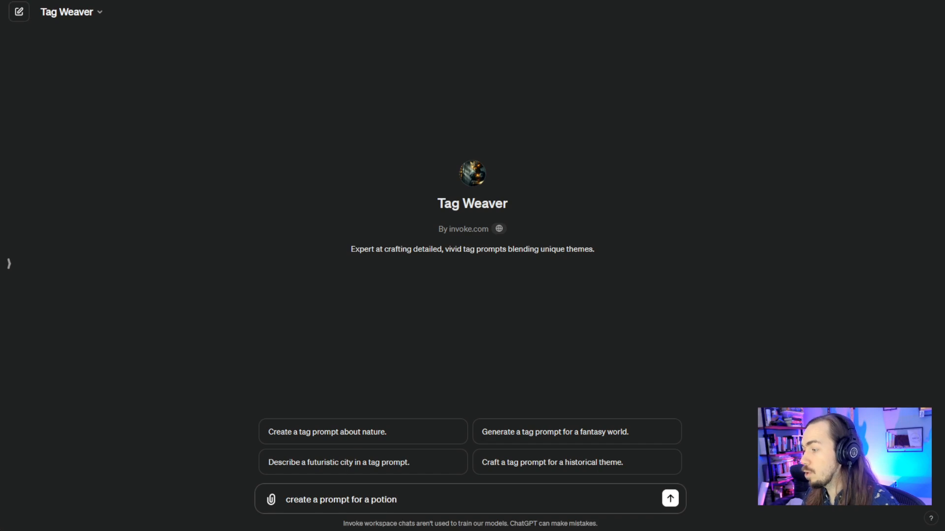
{"action": "left_click", "coordinate": [371, 499]}
{"action": "type", "text": "magical"}
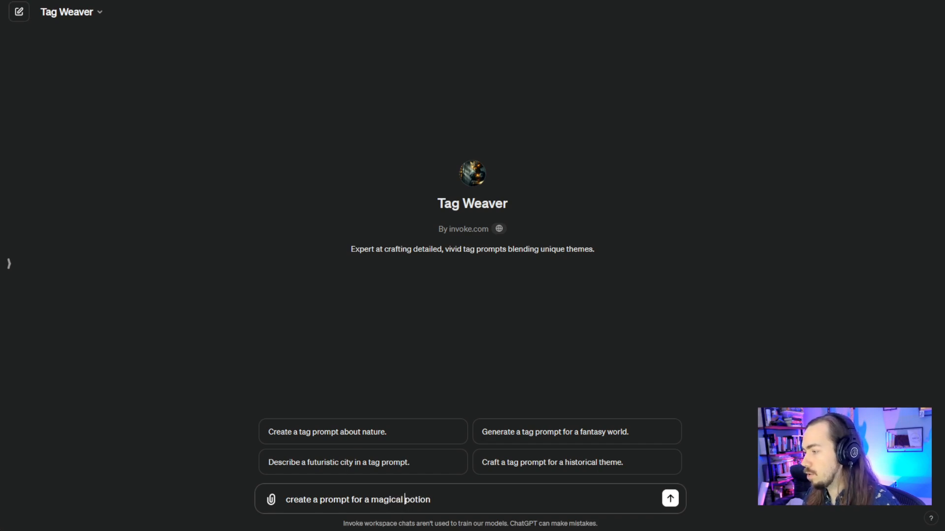
{"action": "key", "text": "Return"}
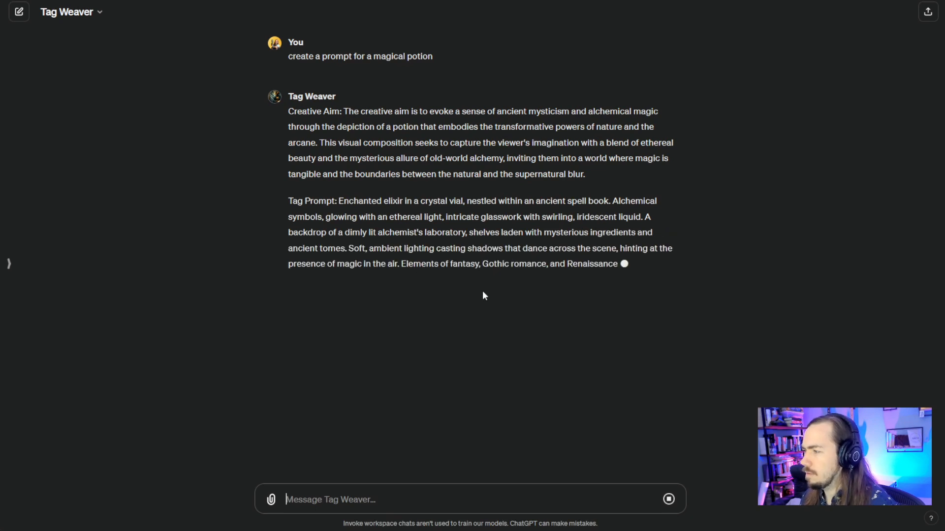
- Copy the generated tag prompt text from Tag Weaver, switch to Invoke, and paste it into an enlarged positive prompt box
{"action": "left_click_drag", "start_coordinate": [657, 264], "coordinate": [339, 201]}
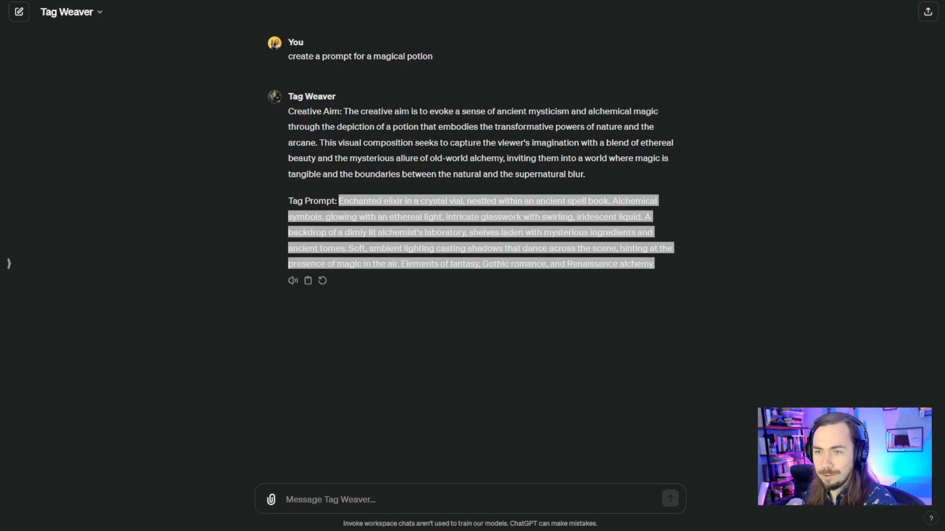
{"action": "left_click", "coordinate": [603, 232]}
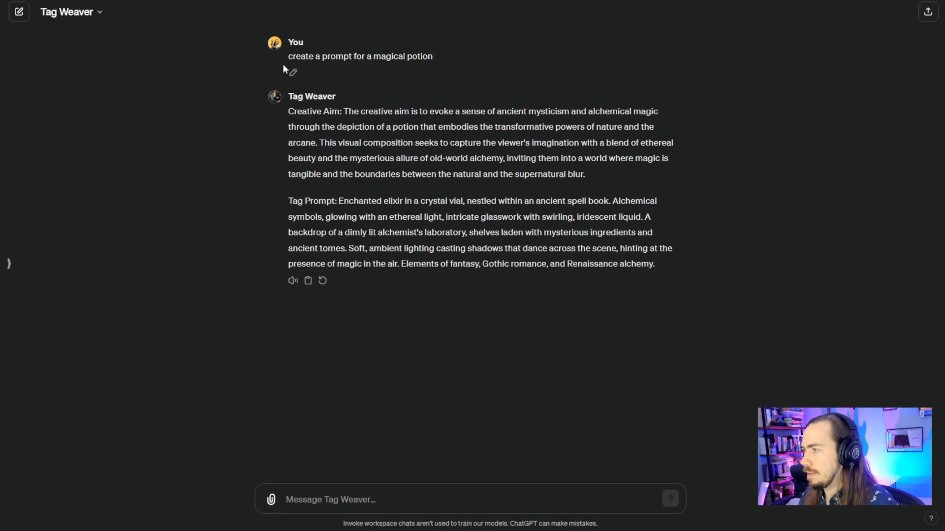
{"action": "mouse_move", "coordinate": [339, 202]}
{"action": "left_mouse_down"}
{"action": "mouse_move", "coordinate": [383, 203]}
{"action": "mouse_move", "coordinate": [653, 264]}
{"action": "mouse_move", "coordinate": [351, 208]}
{"action": "left_mouse_up"}
{"action": "key", "text": "ctrl+c"}
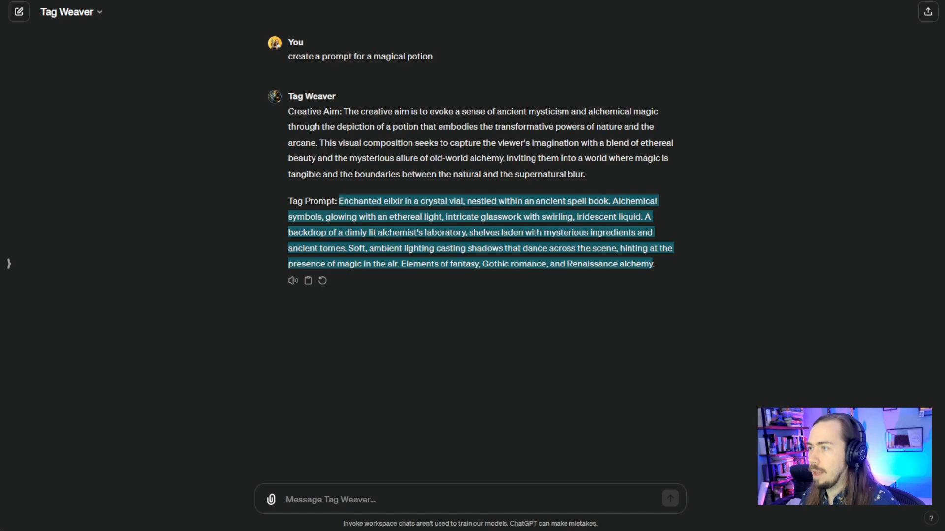
{"action": "left_click", "coordinate": [127, 1]}
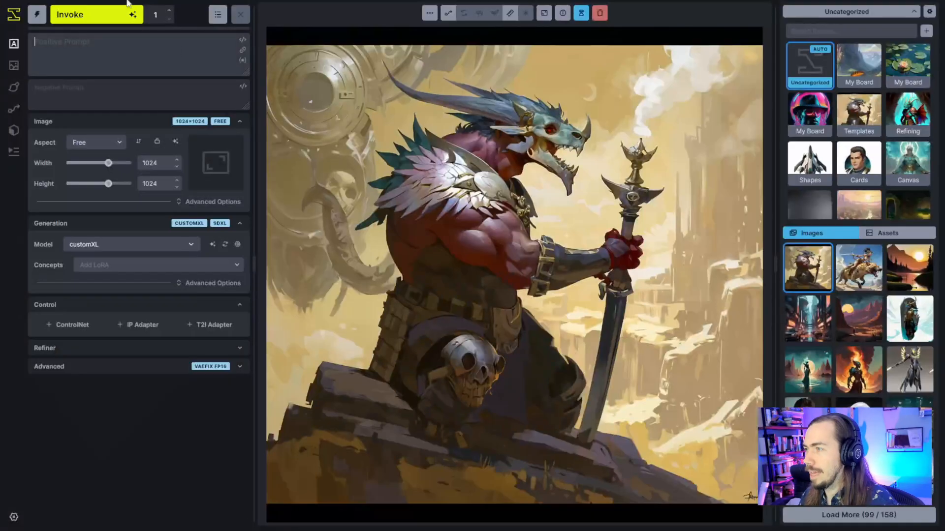
{"action": "left_click_drag", "start_coordinate": [247, 71], "coordinate": [247, 134]}
{"action": "key", "text": "ctrl+v"}
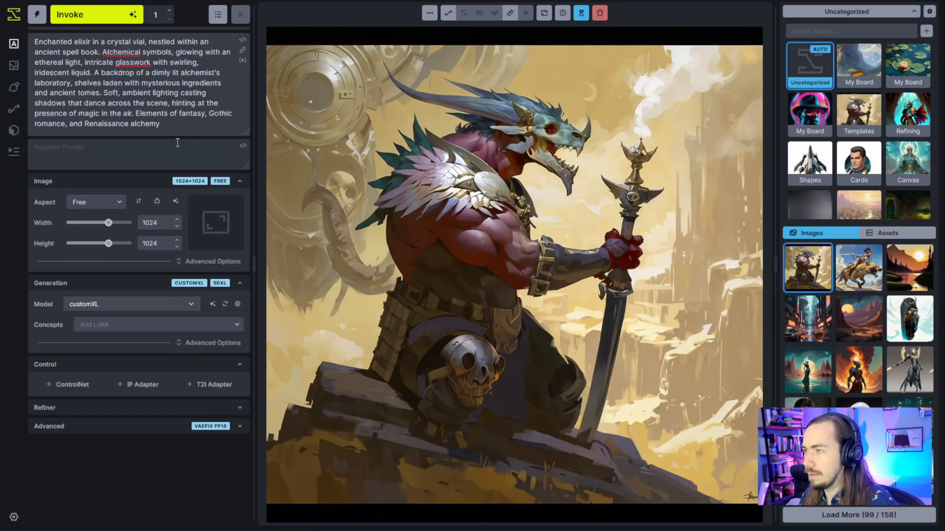
- Enter "blurry, distorted, compressed jpg. sketch. photo." as the negative prompt
{"action": "left_click", "coordinate": [104, 141]}
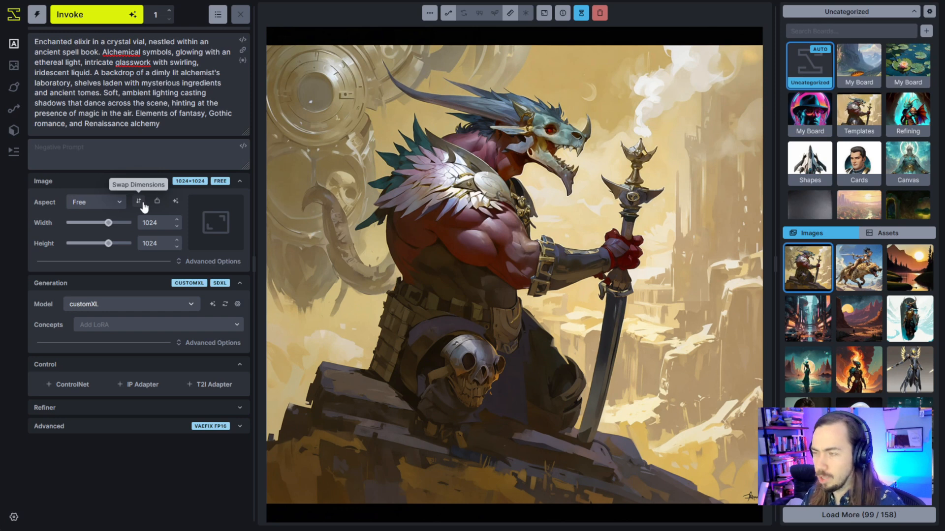
{"action": "type", "text": "blurry, distorted,"}
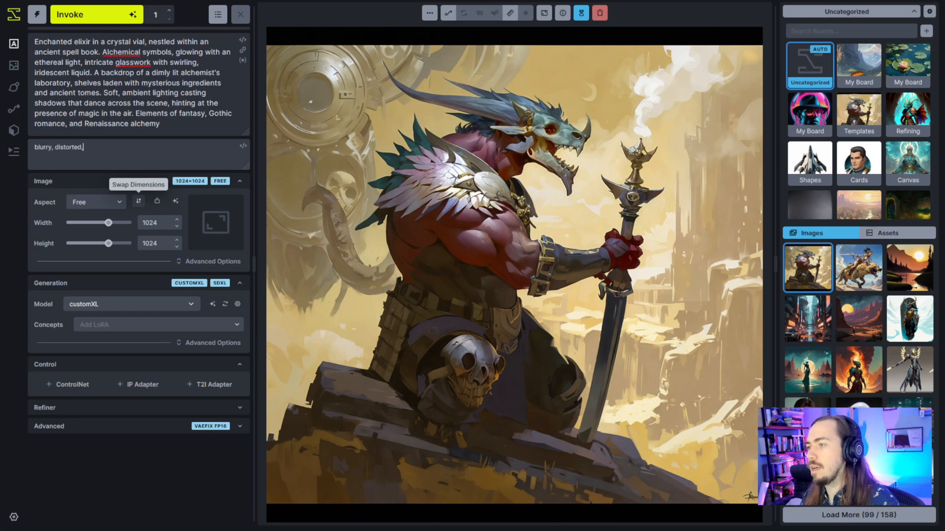
{"action": "type", "text": " compressed jpg."}
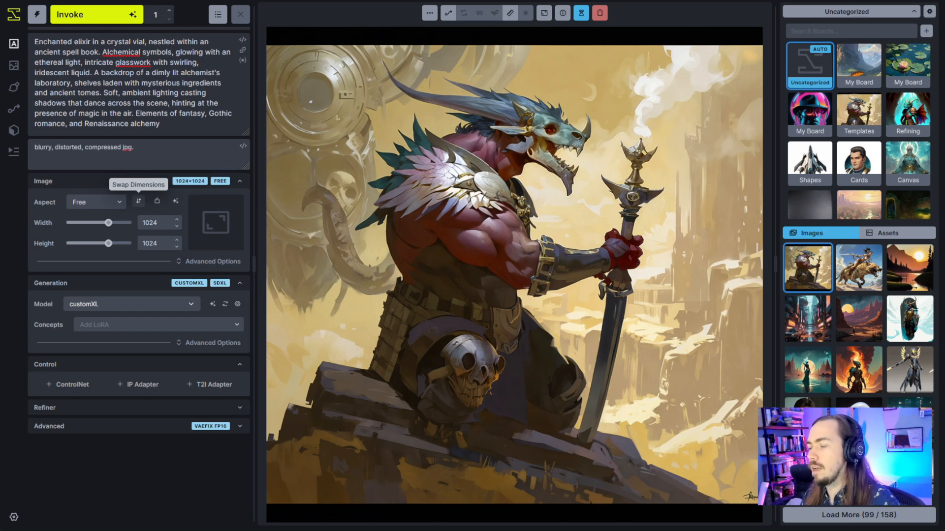
{"action": "type", "text": " sketch."}
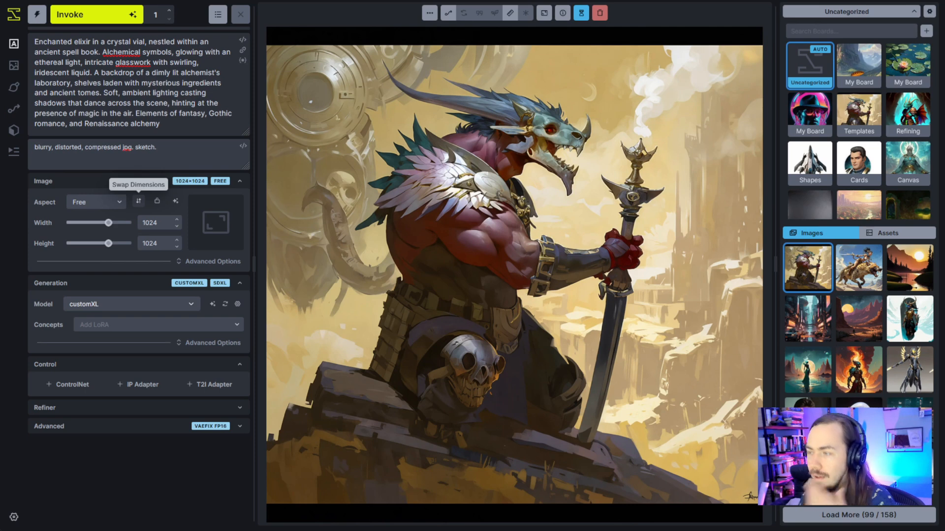
{"action": "type", "text": " photo."}
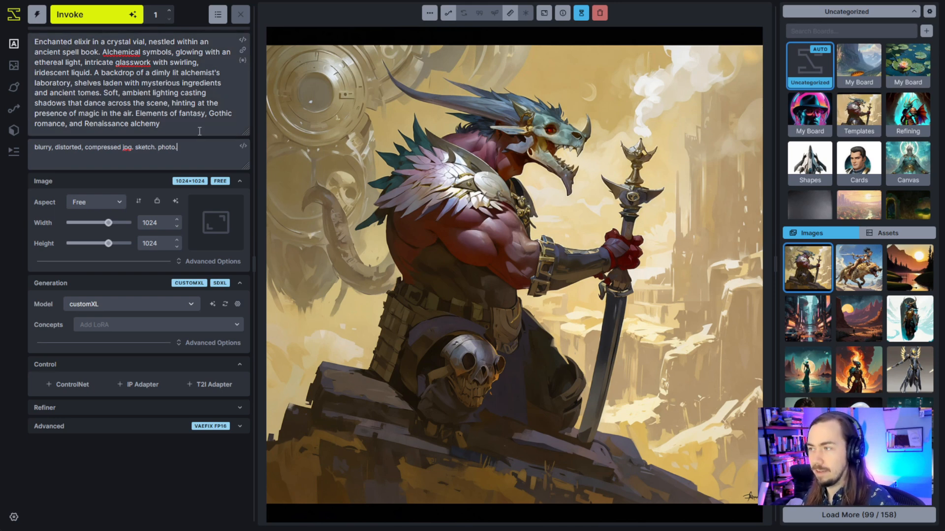
- Trim the positive prompt by deleting ", nestled within an ancient spell book" and everything after "iridescent liquid."
{"action": "left_click", "coordinate": [181, 120]}
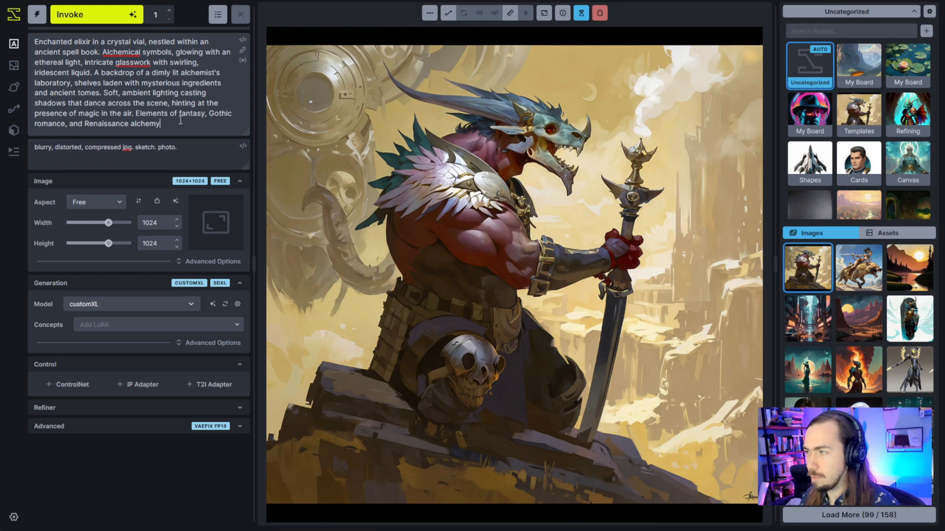
{"action": "left_click_drag", "start_coordinate": [54, 42], "coordinate": [196, 128]}
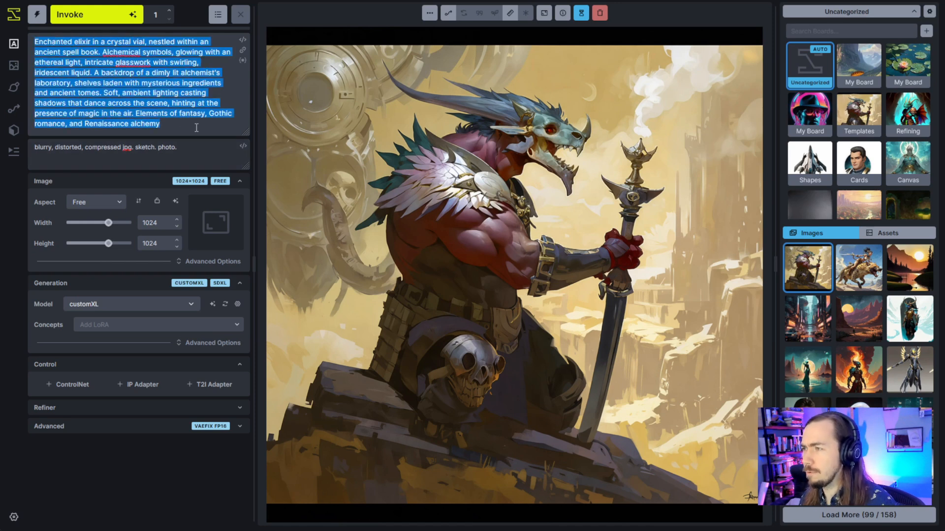
{"action": "left_click", "coordinate": [196, 128]}
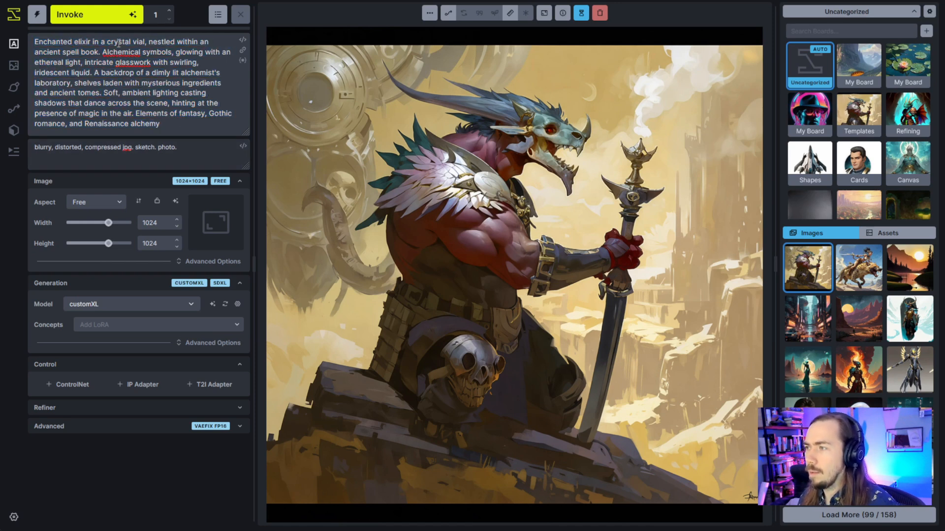
{"action": "left_click_drag", "start_coordinate": [34, 41], "coordinate": [98, 52]}
{"action": "left_click", "coordinate": [139, 43]}
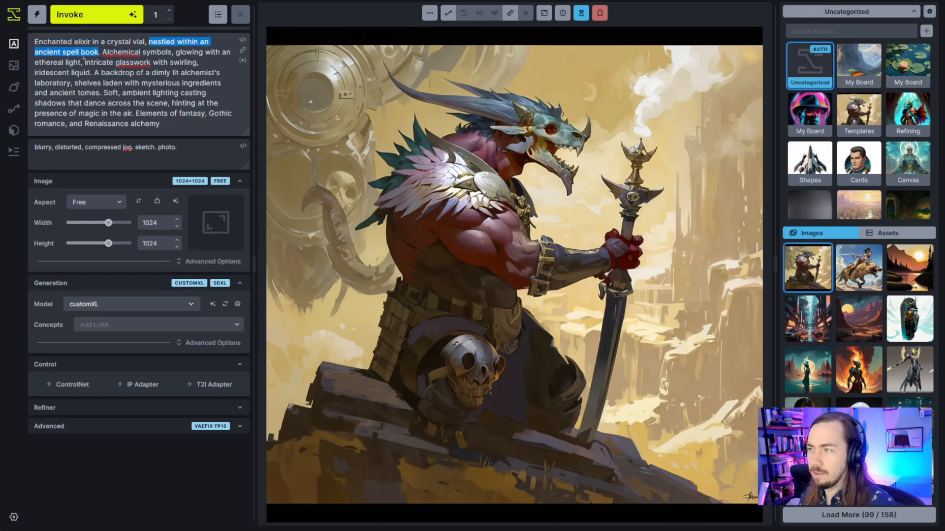
{"action": "key", "text": "BackSpace"}
{"action": "key", "text": "BackSpace"}
{"action": "key", "text": "BackSpace"}
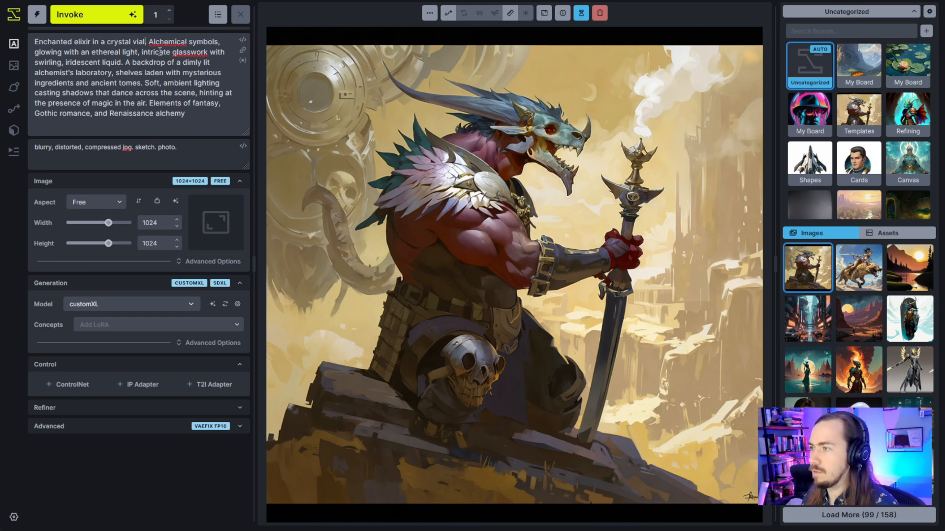
{"action": "left_click_drag", "start_coordinate": [125, 62], "coordinate": [216, 118]}
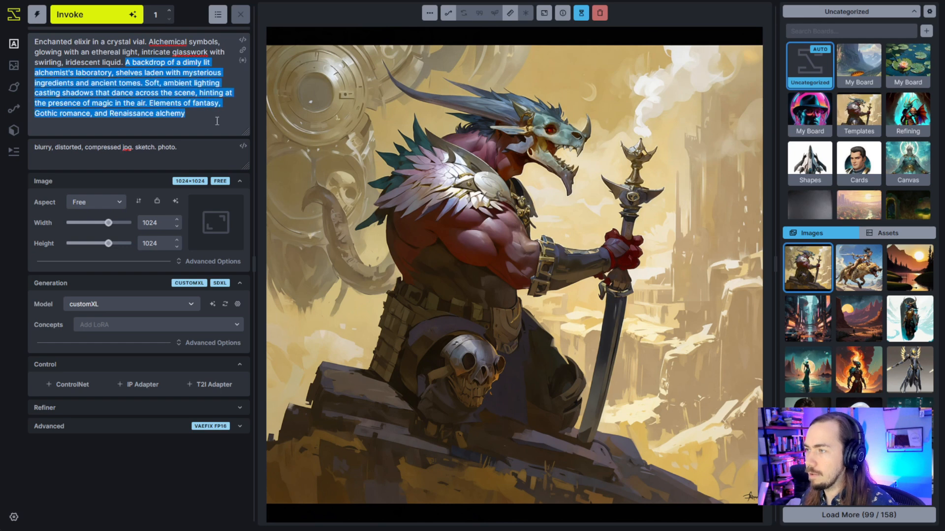
{"action": "key", "text": "BackSpace"}
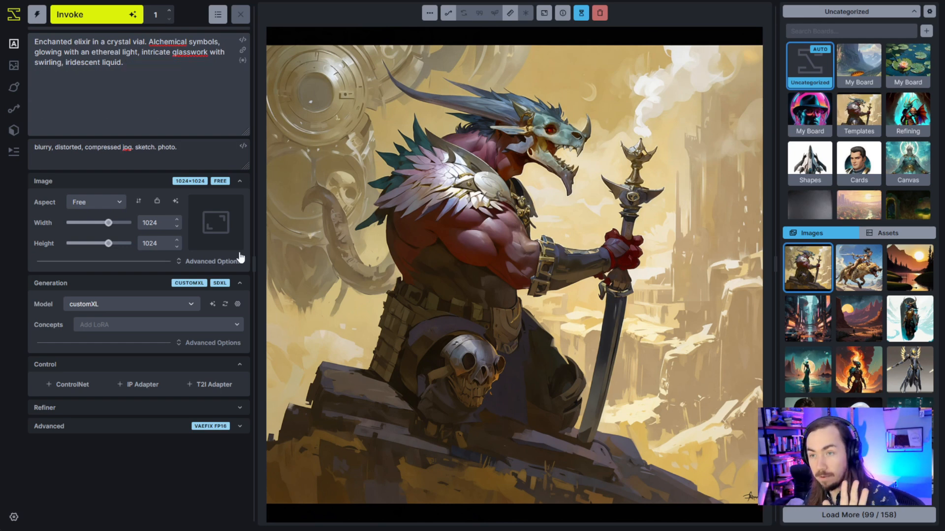
- Turn off the random seed in the advanced image options and set the seed to 1234567
{"action": "left_click", "coordinate": [222, 261]}
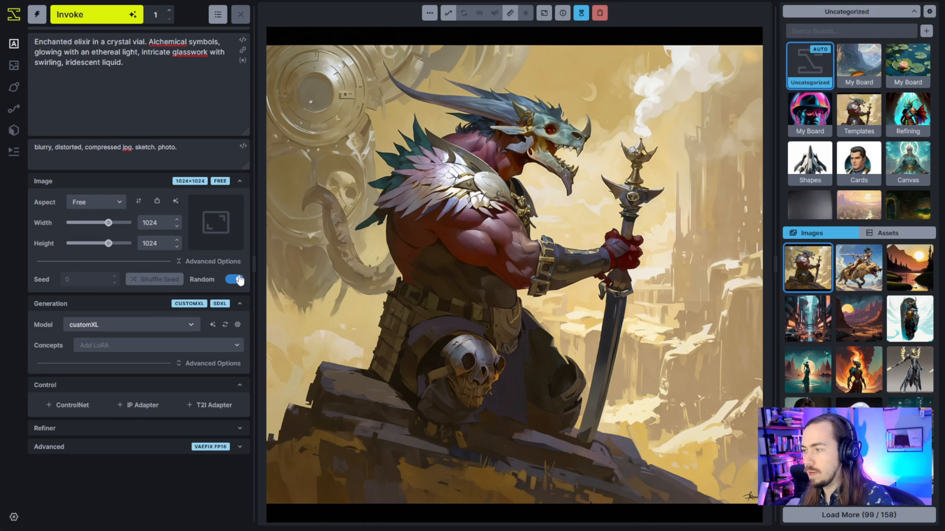
{"action": "left_click", "coordinate": [235, 280]}
{"action": "left_click", "coordinate": [180, 280]}
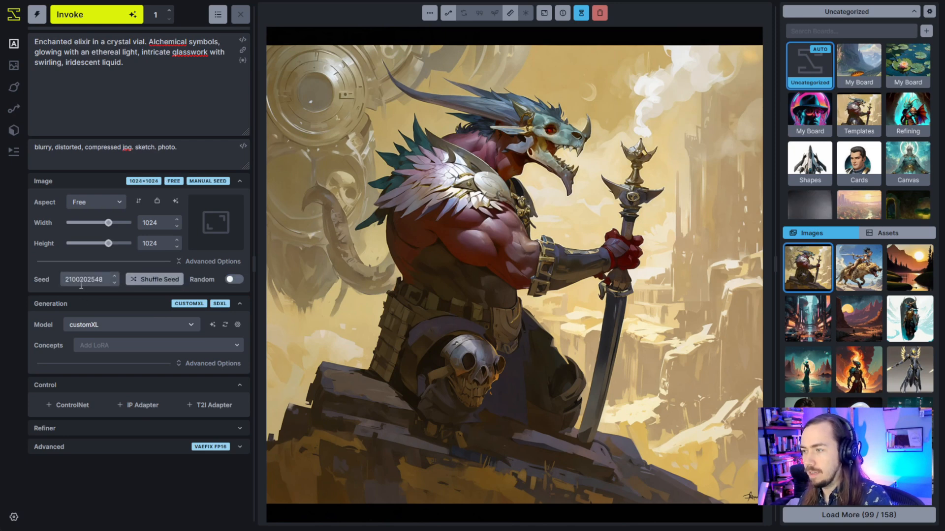
{"action": "double_click", "coordinate": [81, 281]}
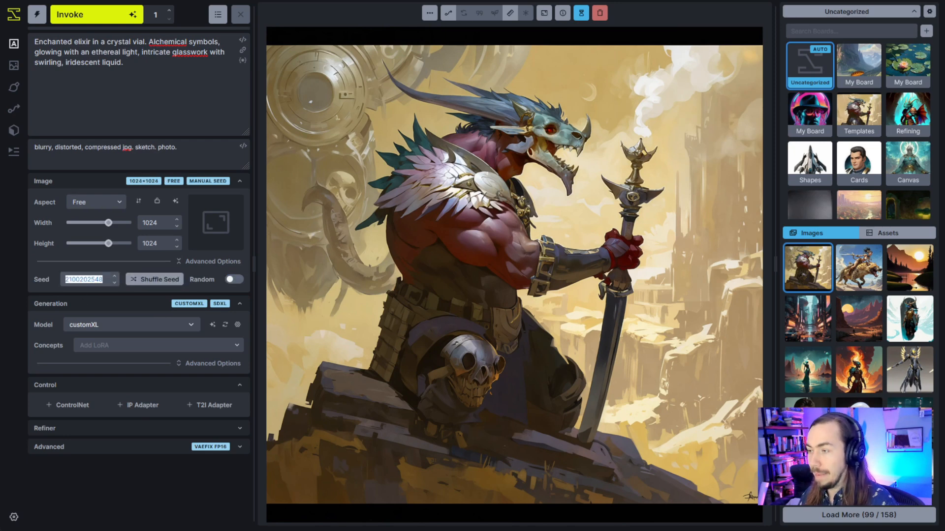
{"action": "type", "text": "1234567"}
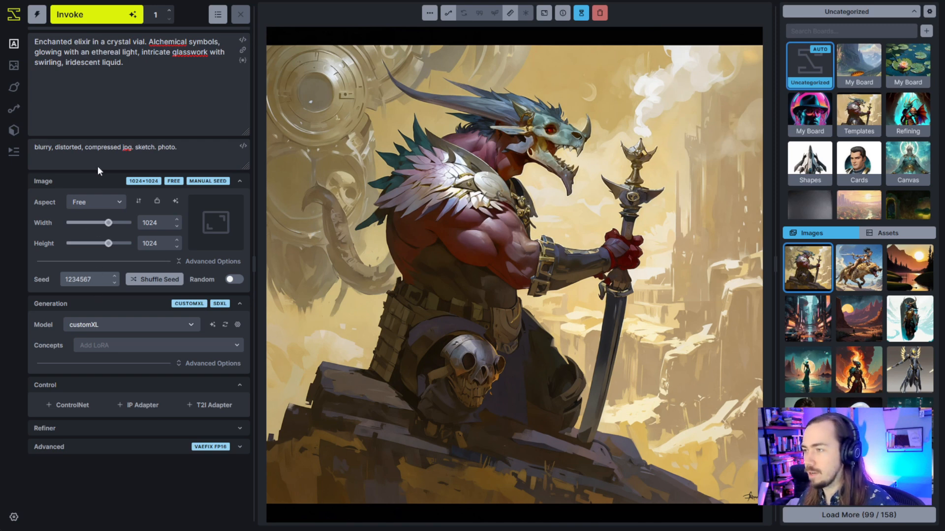
{"action": "left_click", "coordinate": [174, 88]}
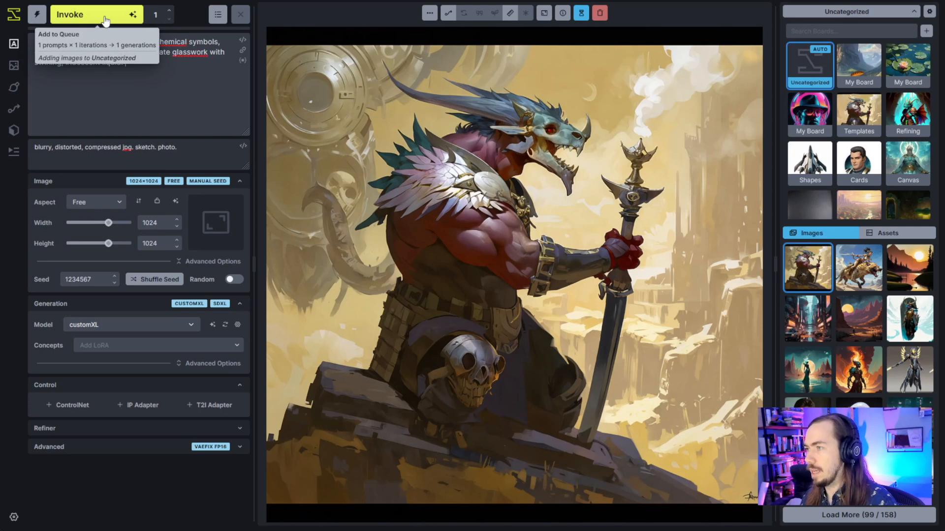
- Queue one generation with the negative prompt cleared and another with it restored, and turn off progress image display
{"action": "triple_click", "coordinate": [186, 154]}
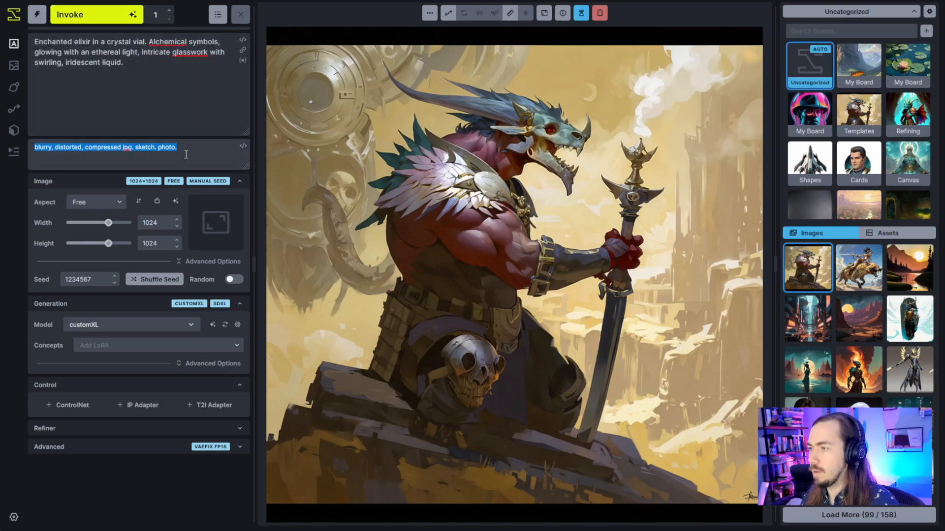
{"action": "key", "text": "BackSpace"}
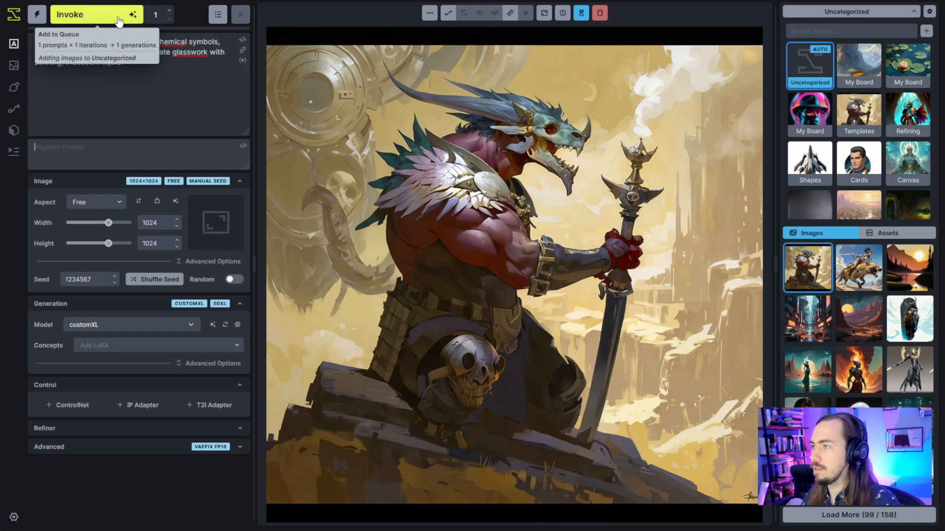
{"action": "left_click", "coordinate": [94, 14]}
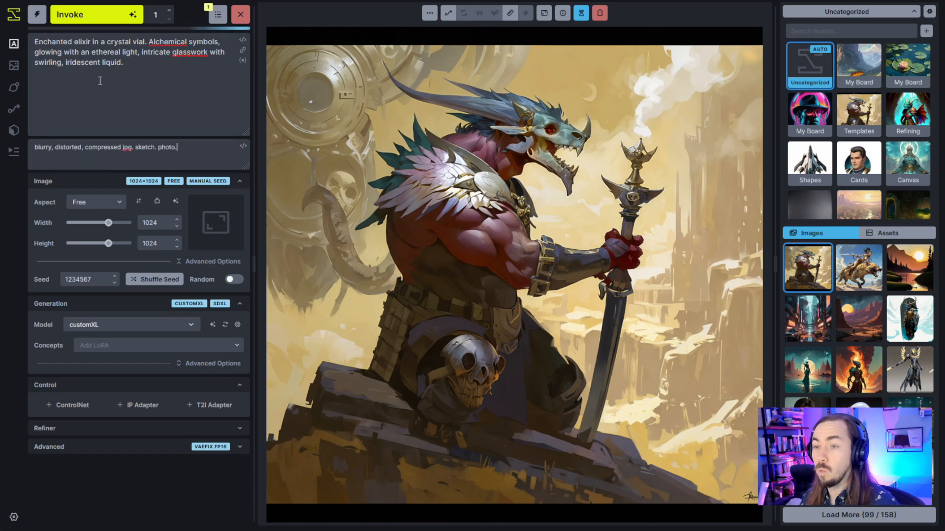
{"action": "left_click", "coordinate": [101, 23]}
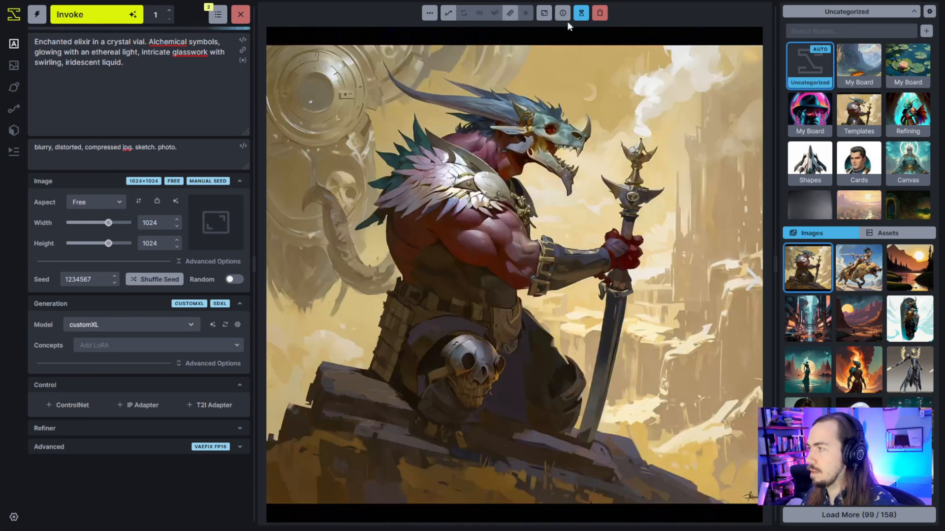
{"action": "left_click", "coordinate": [583, 14]}
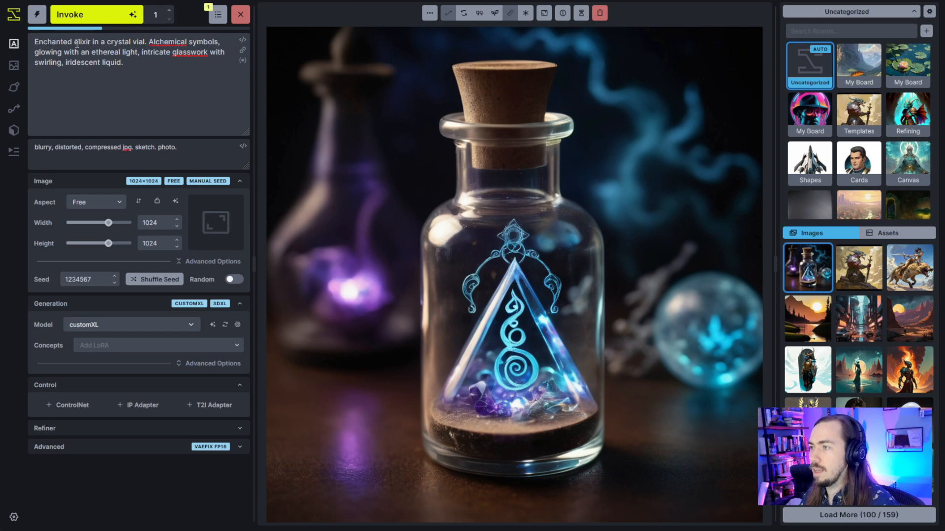
- Compare the two newest bottle images, generated with and without the negative prompt, by viewing them alternately
{"action": "double_click", "coordinate": [119, 42]}
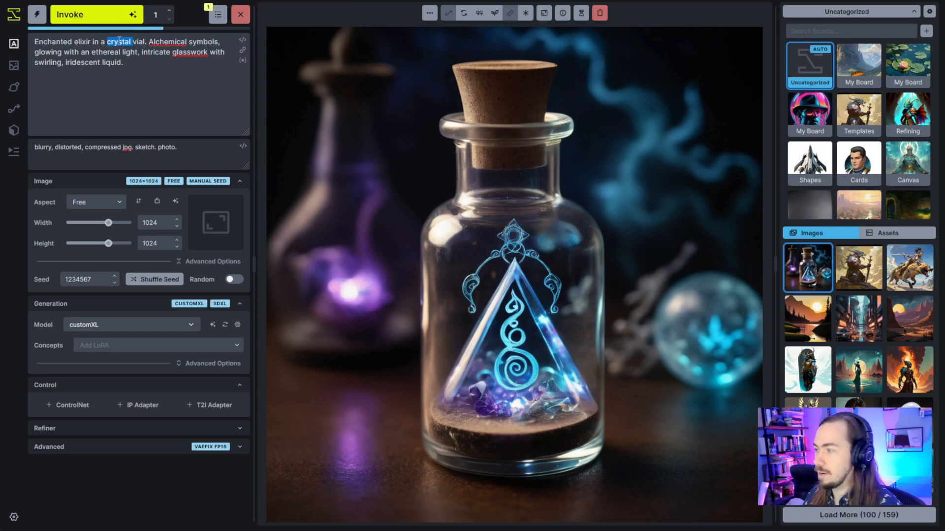
{"action": "double_click", "coordinate": [167, 41]}
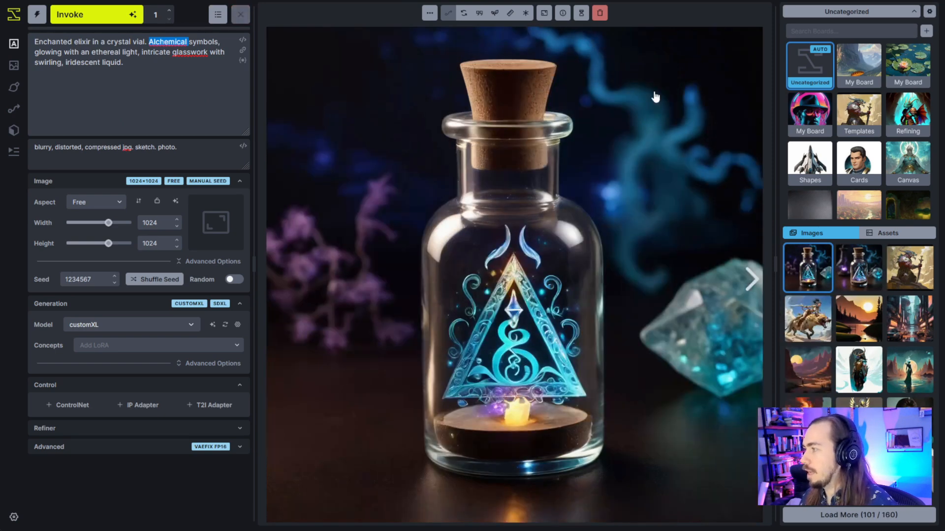
{"action": "left_click", "coordinate": [850, 287]}
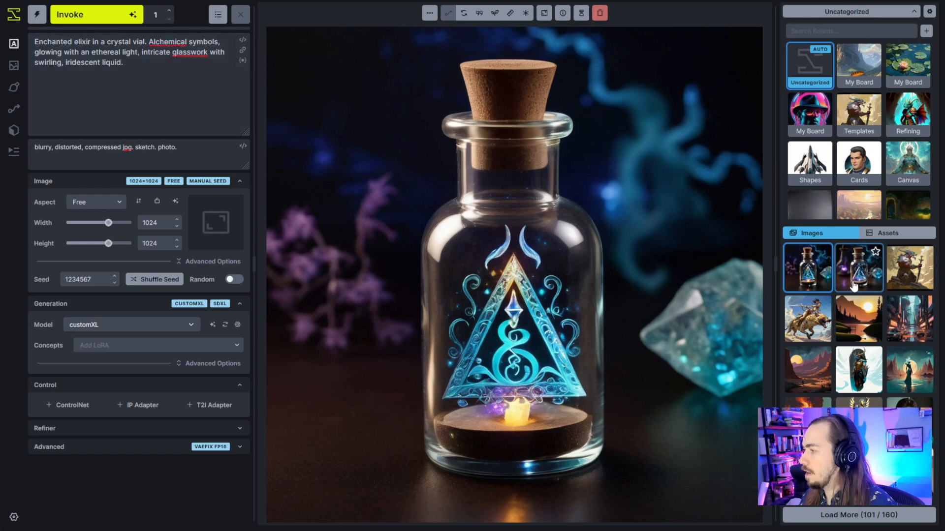
{"action": "left_click", "coordinate": [826, 287]}
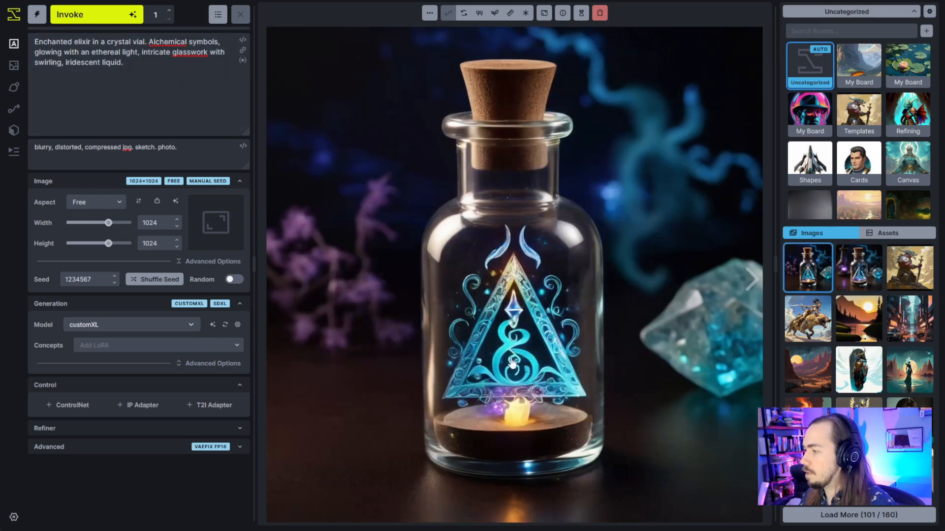
{"action": "left_click", "coordinate": [835, 285]}
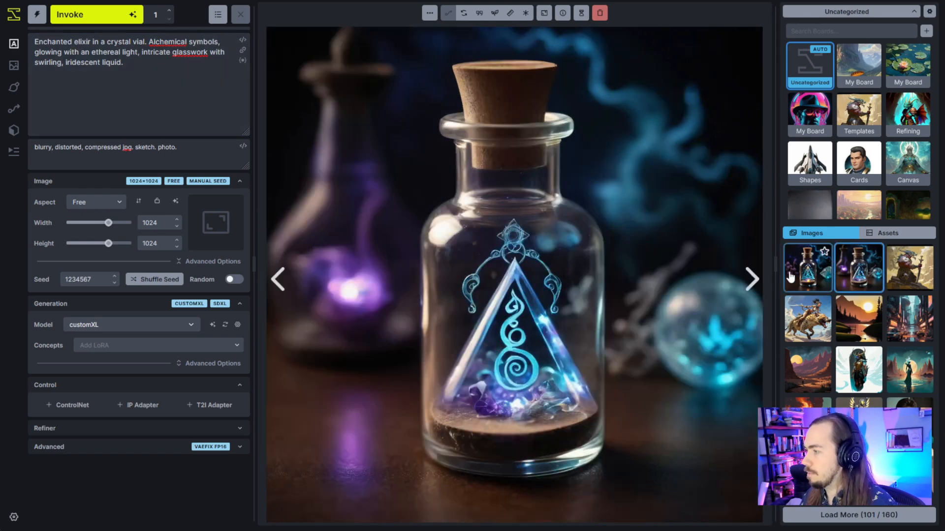
{"action": "left_click", "coordinate": [808, 276]}
{"action": "left_click", "coordinate": [858, 278]}
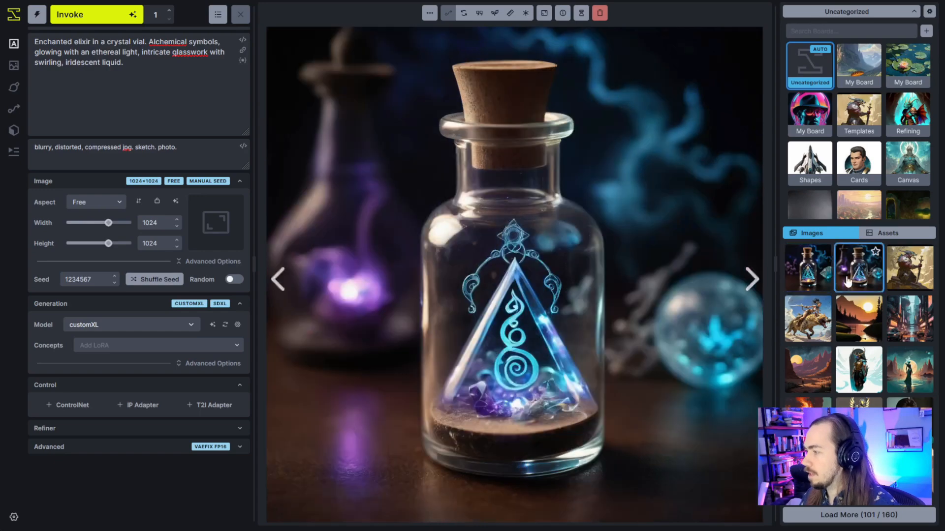
{"action": "left_click", "coordinate": [806, 281]}
{"action": "left_click", "coordinate": [861, 279]}
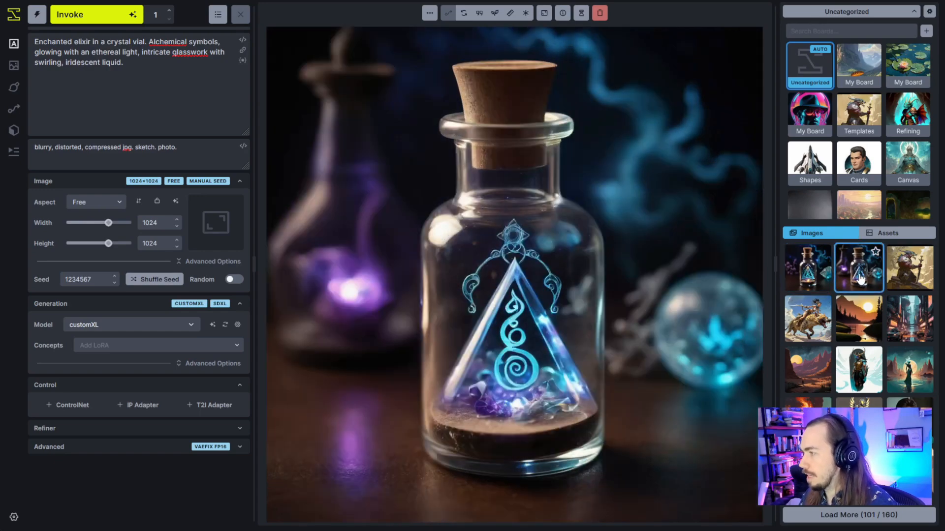
{"action": "left_click", "coordinate": [809, 278]}
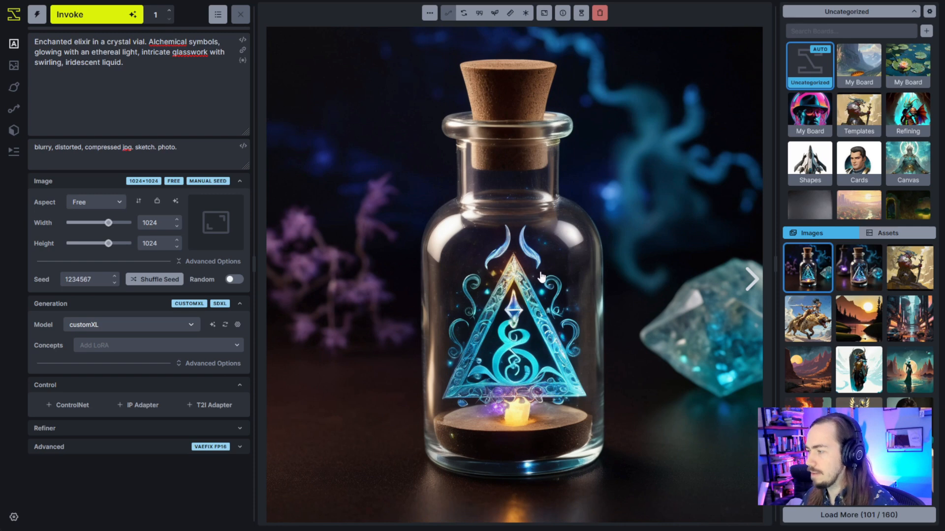
{"action": "left_click", "coordinate": [853, 289]}
{"action": "left_click", "coordinate": [819, 288]}
- Append "bold ink, watercolor, concept art." to the end of the positive prompt
{"action": "mouse_move", "coordinate": [135, 147]}
{"action": "left_mouse_down"}
{"action": "mouse_move", "coordinate": [180, 149]}
{"action": "mouse_move", "coordinate": [134, 148]}
{"action": "left_mouse_up"}
{"action": "left_click", "coordinate": [186, 148]}
{"action": "left_click", "coordinate": [150, 79]}
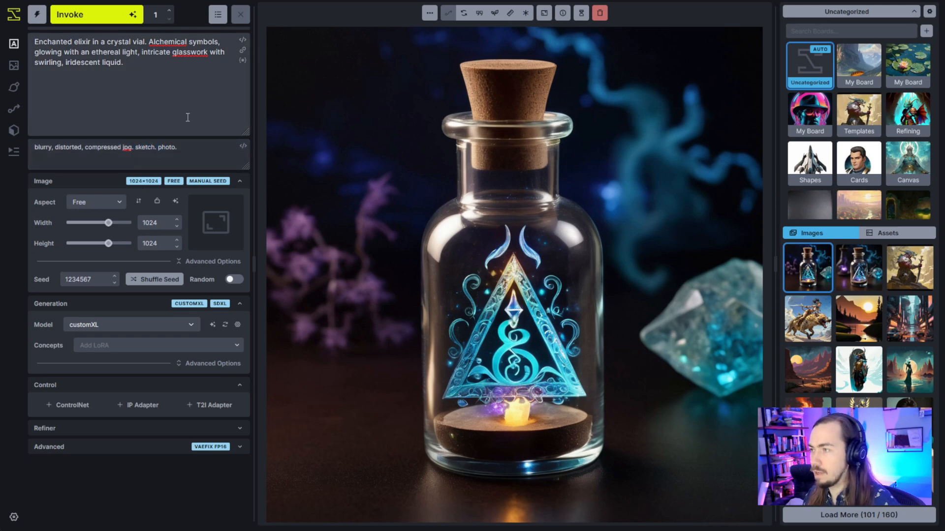
{"action": "type", "text": "bold in"}
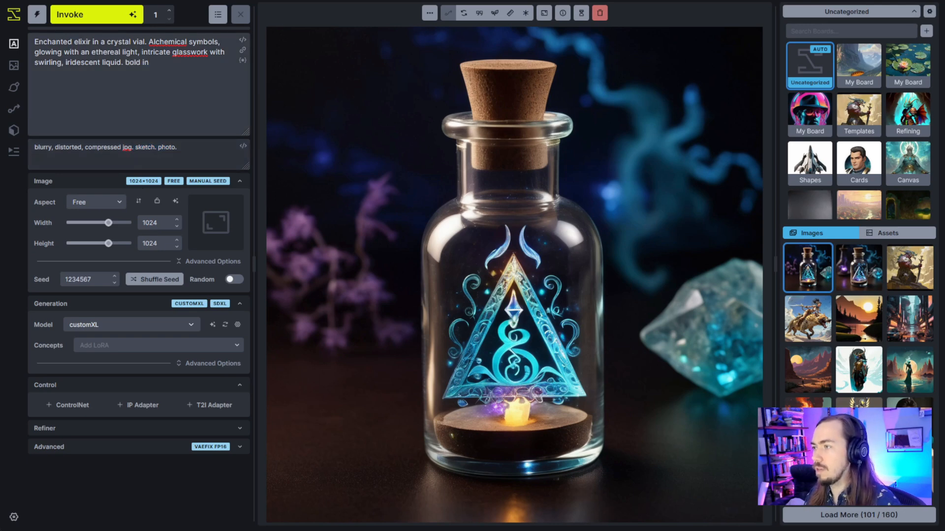
{"action": "type", "text": "k"}
{"action": "type", "text": ", waterco"}
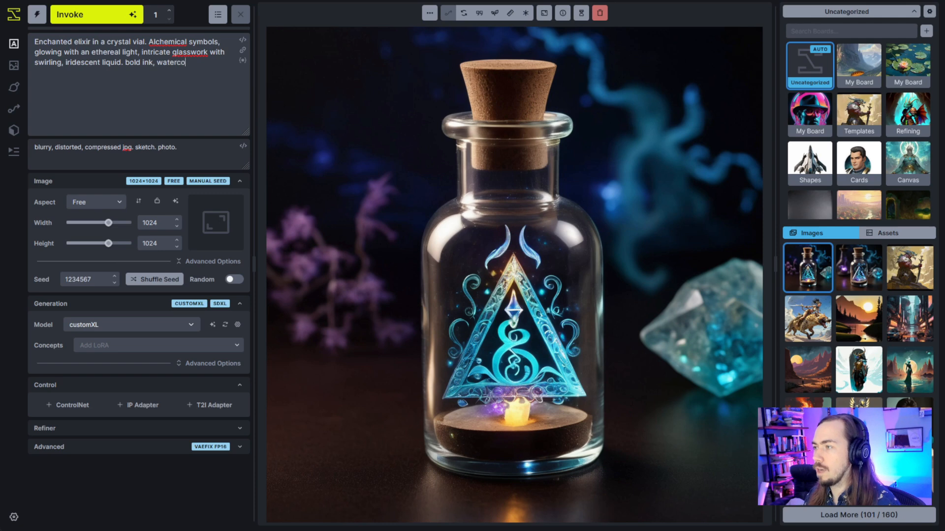
{"action": "type", "text": "lor, concept art."}
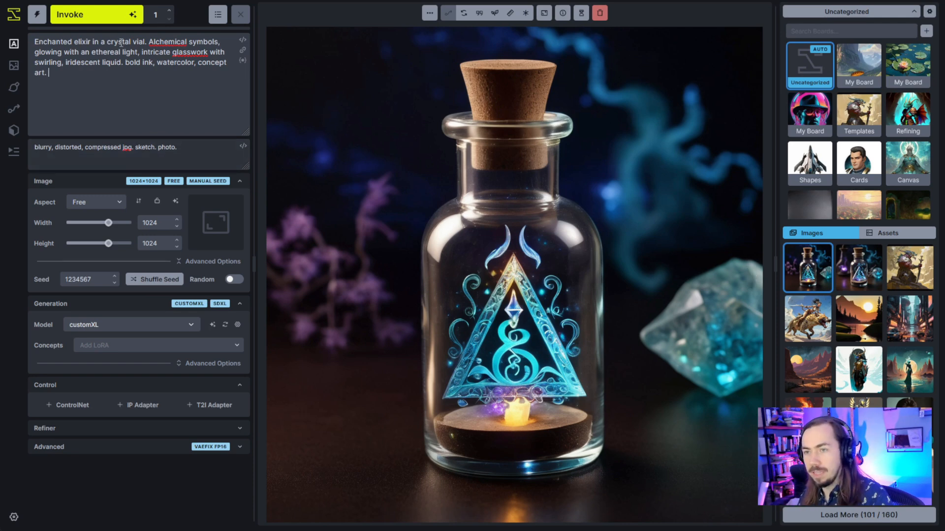
- Generate an image from the prompt with the added style terms and turn on progress image display
{"action": "left_click", "coordinate": [96, 14]}
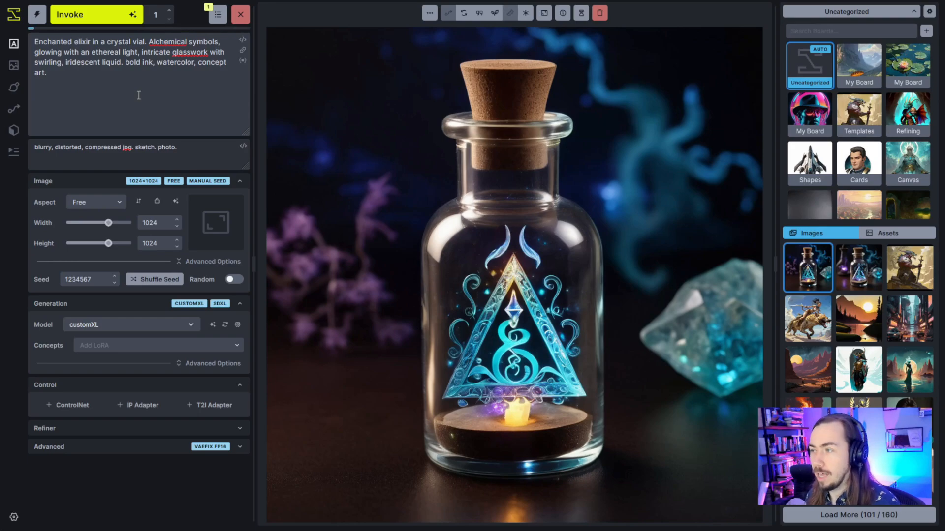
{"action": "left_click", "coordinate": [581, 13]}
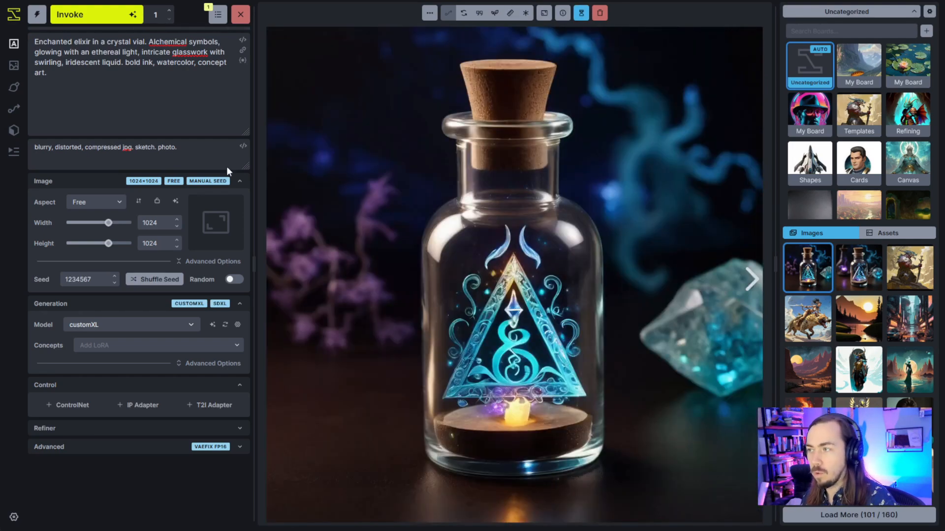
{"action": "left_click_drag", "start_coordinate": [135, 147], "coordinate": [176, 148]}
{"action": "left_click", "coordinate": [183, 150]}
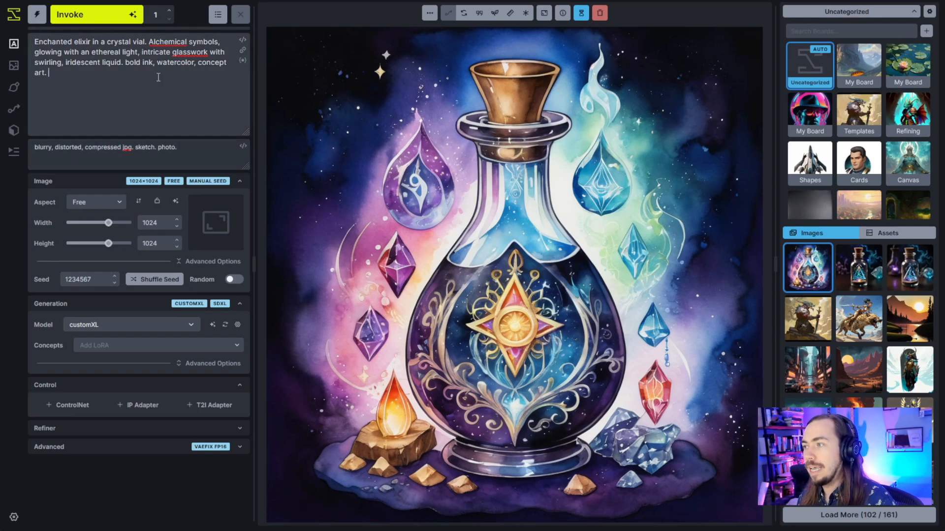
- Cut "bold ink, watercolor, concept art." from the positive prompt and paste it back in the same place
{"action": "left_click_drag", "start_coordinate": [158, 77], "coordinate": [127, 63]}
{"action": "key", "text": "ctrl+c"}
{"action": "key", "text": "BackSpace"}
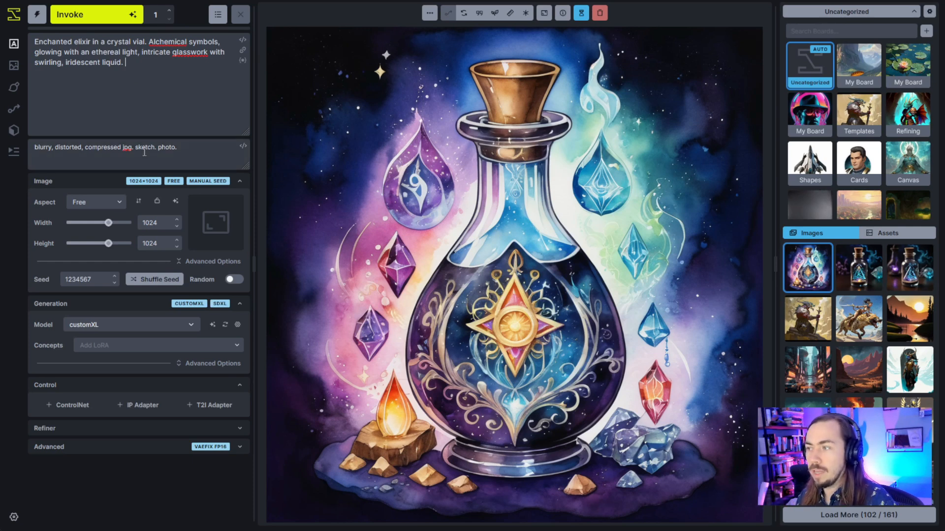
{"action": "left_click_drag", "start_coordinate": [135, 147], "coordinate": [175, 147]}
{"action": "left_click", "coordinate": [157, 89]}
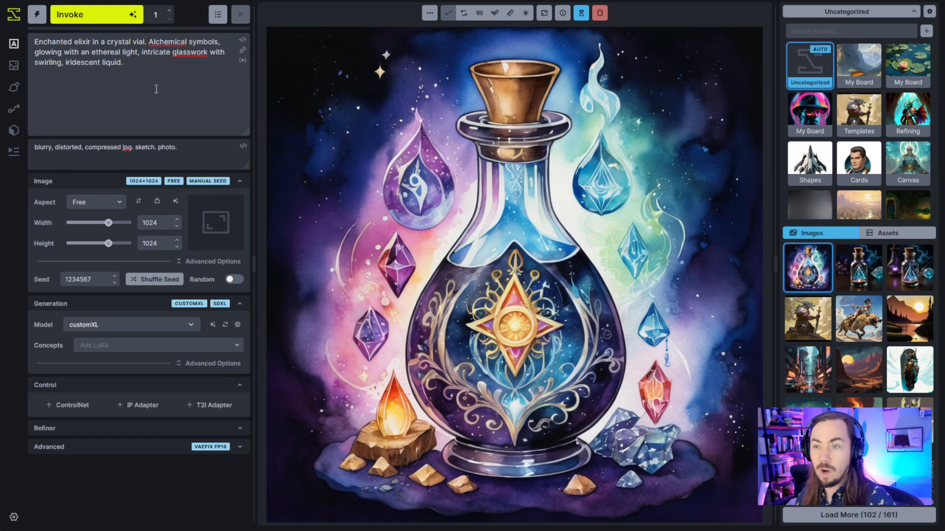
{"action": "key", "text": "ctrl+v"}
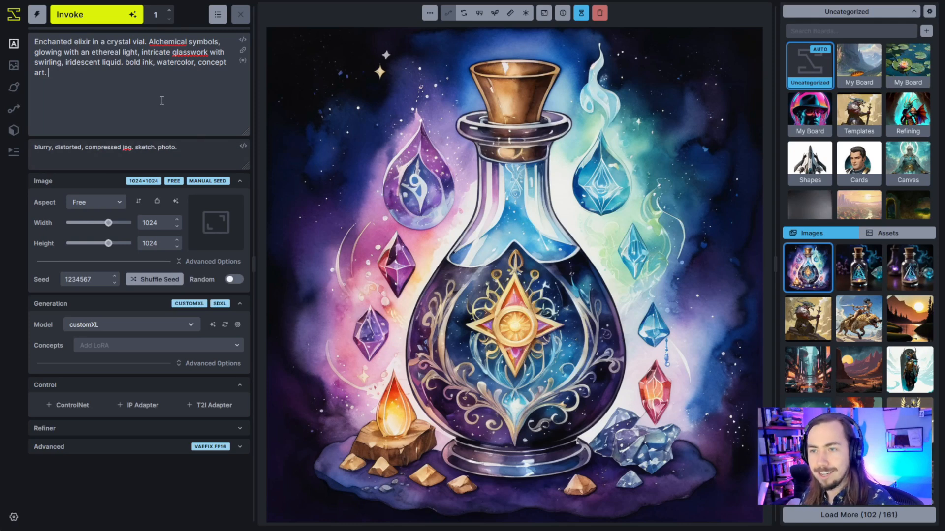
- Replace "watercolor," with "painterly" in the positive prompt and generate an image
{"action": "double_click", "coordinate": [178, 63]}
{"action": "type", "text": "painterly"}
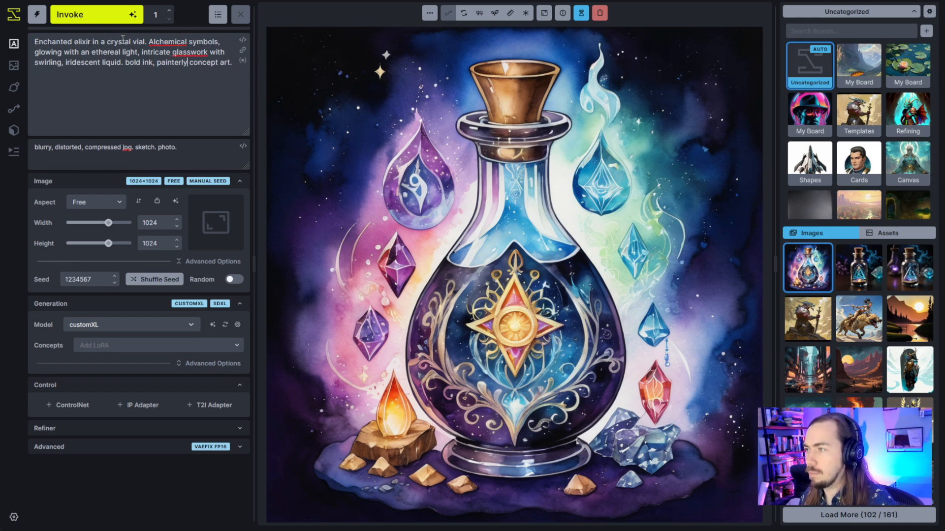
{"action": "left_click", "coordinate": [93, 15]}
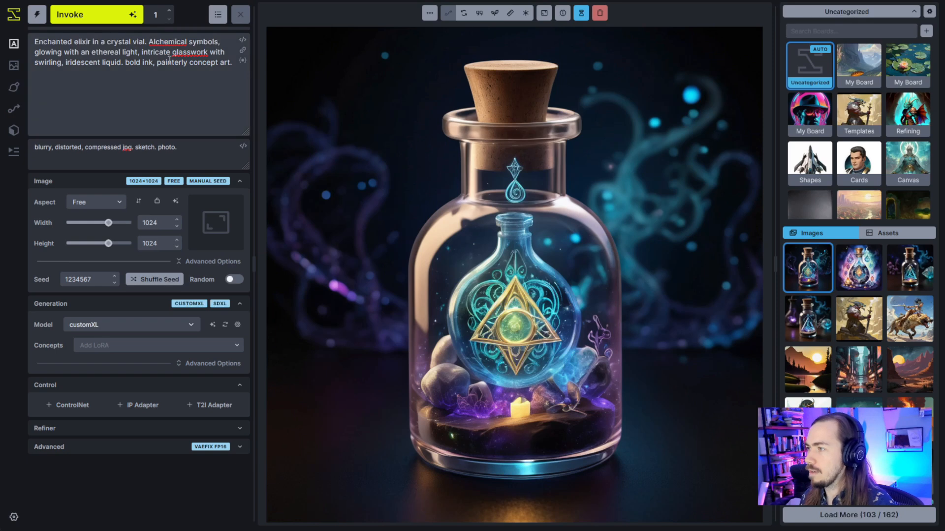
- Weight "painterly" with "++", extend the prompt's ending to "concept art, brushstrokes. digital oil painting." and generate an image
{"action": "type", "text": "++"}
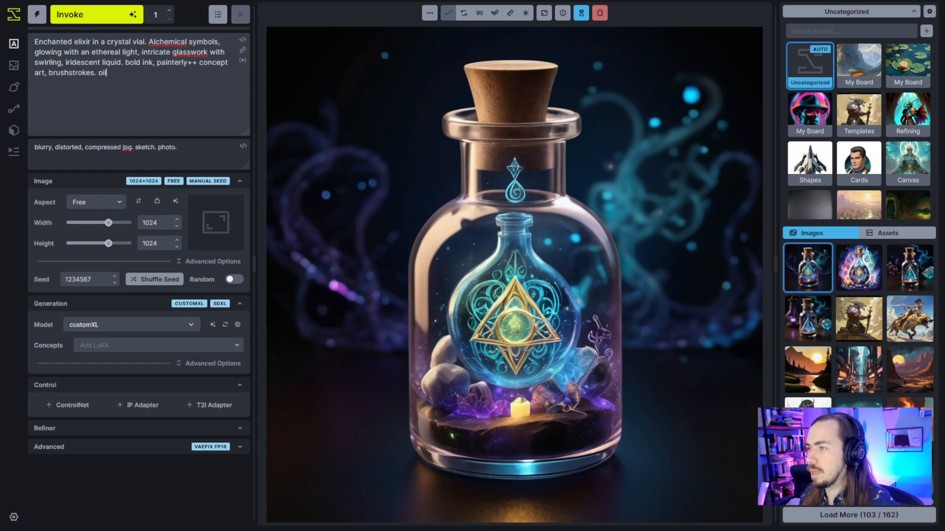
{"action": "type", "text": "gital"}
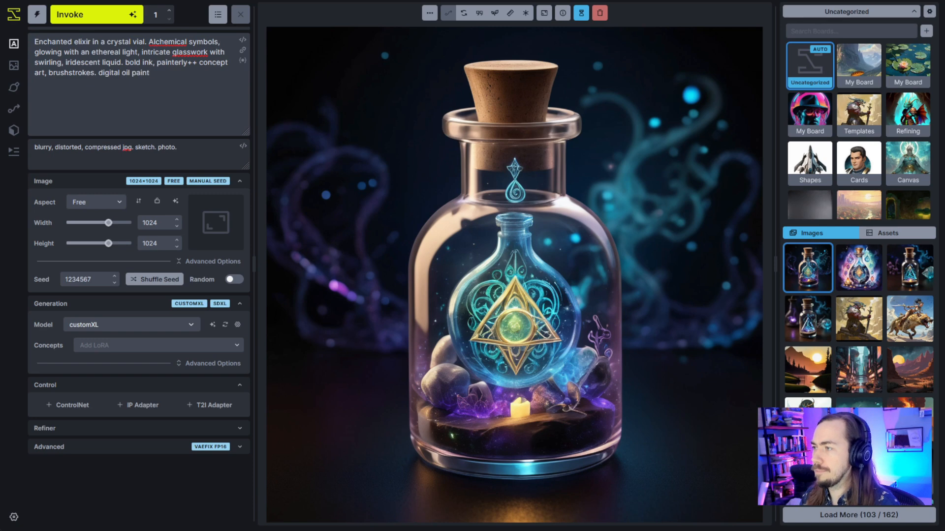
{"action": "key", "text": "ctrl+Return"}
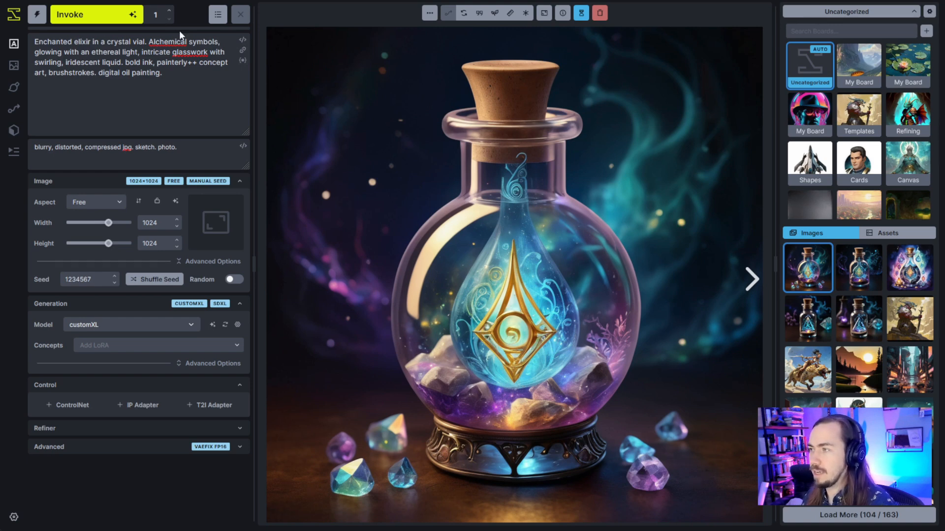
- Delete "Alchemical symbols," from the positive prompt and generate an image
{"action": "left_click_drag", "start_coordinate": [150, 42], "coordinate": [218, 42]}
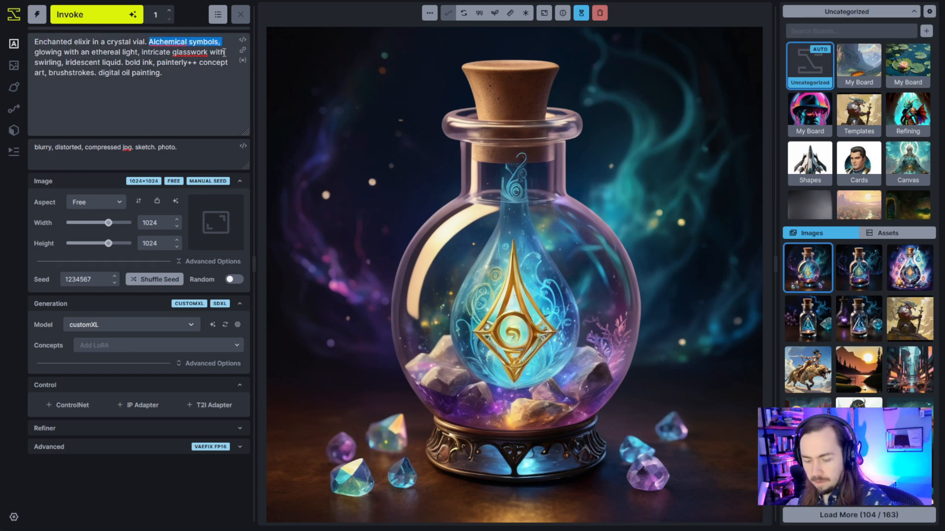
{"action": "key", "text": "BackSpace"}
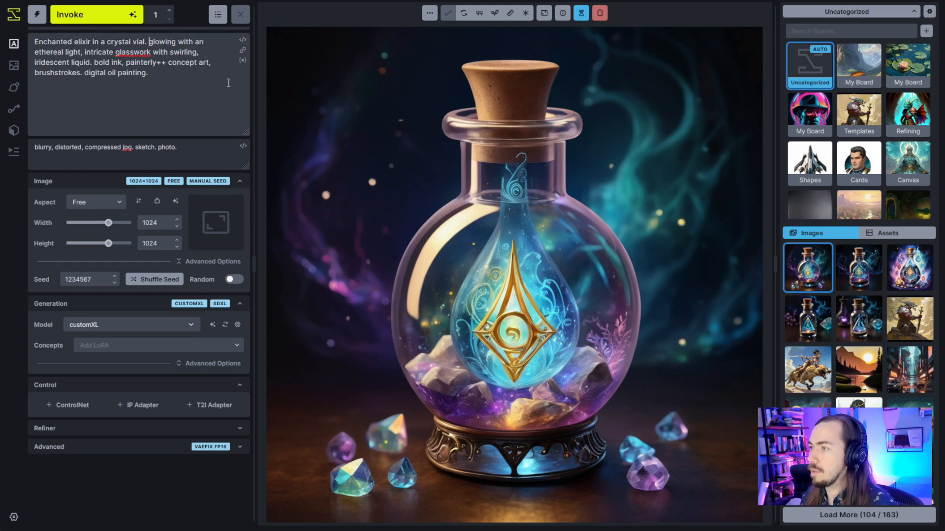
{"action": "left_click", "coordinate": [114, 19]}
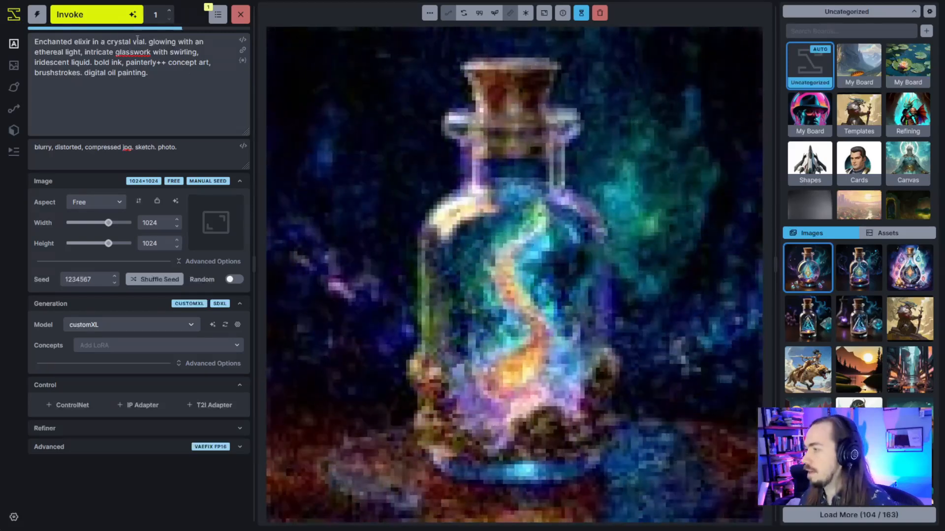
- Reword the phrase after "crystal vial." to "filled with a glowing liquid, ethereal light" and generate an image
{"action": "left_click", "coordinate": [149, 41]}
{"action": "type", "text": "fille"}
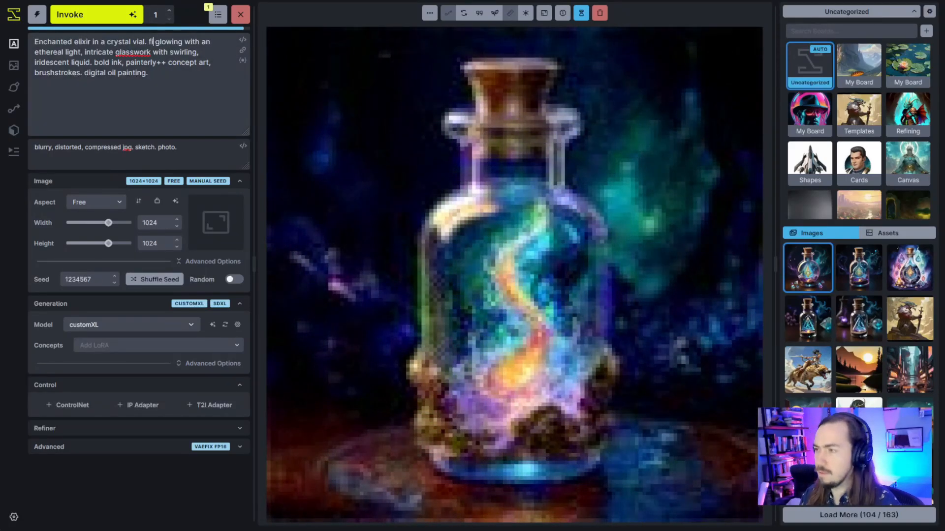
{"action": "type", "text": "d with a"}
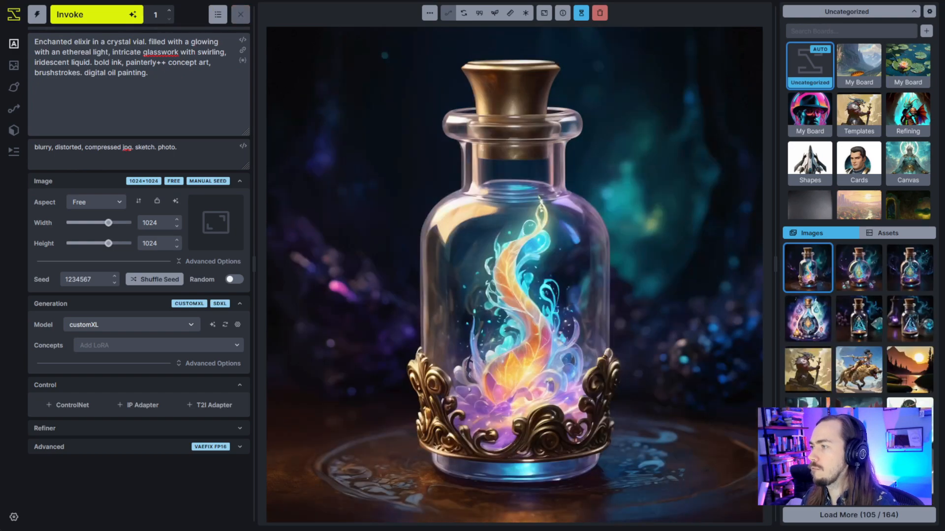
{"action": "type", "text": "liquid,"}
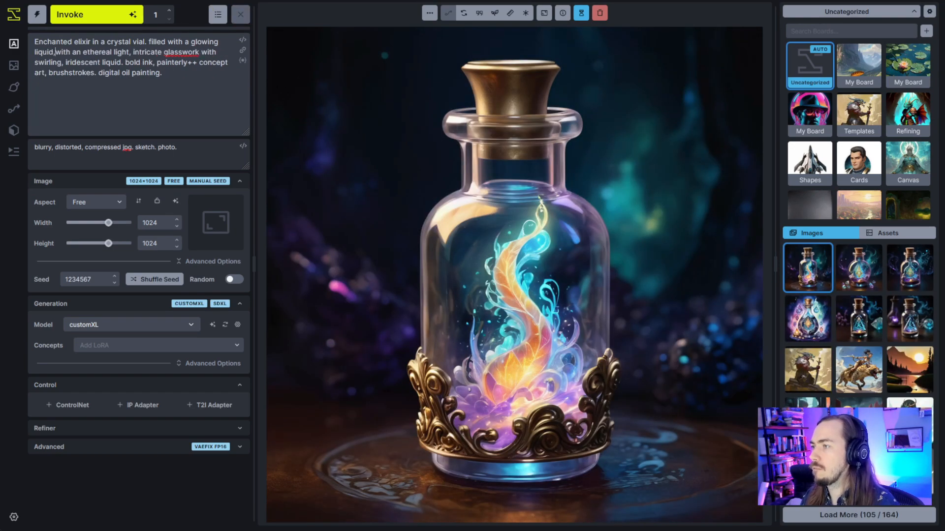
{"action": "key", "text": "ctrl+shift+Right"}
{"action": "key", "text": "ctrl+shift+Right"}
{"action": "key", "text": "BackSpace"}
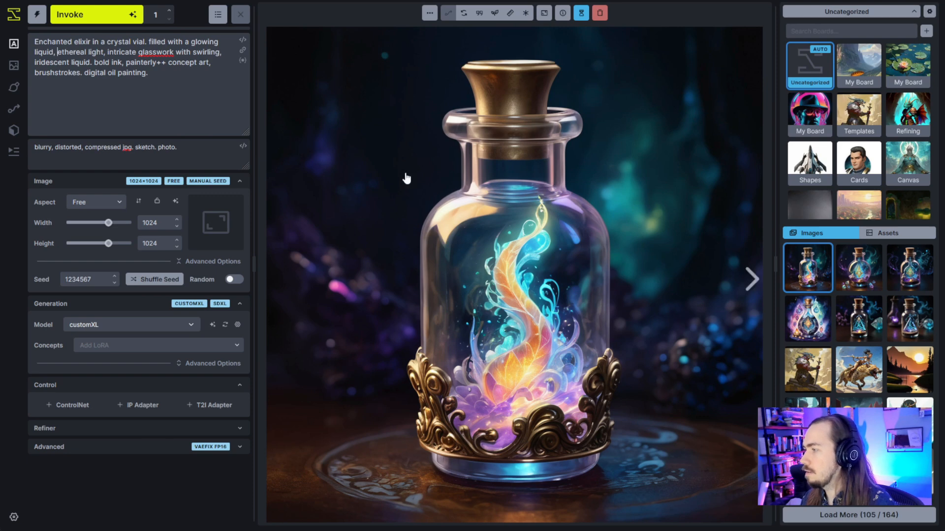
{"action": "key", "text": "ctrl+Return"}
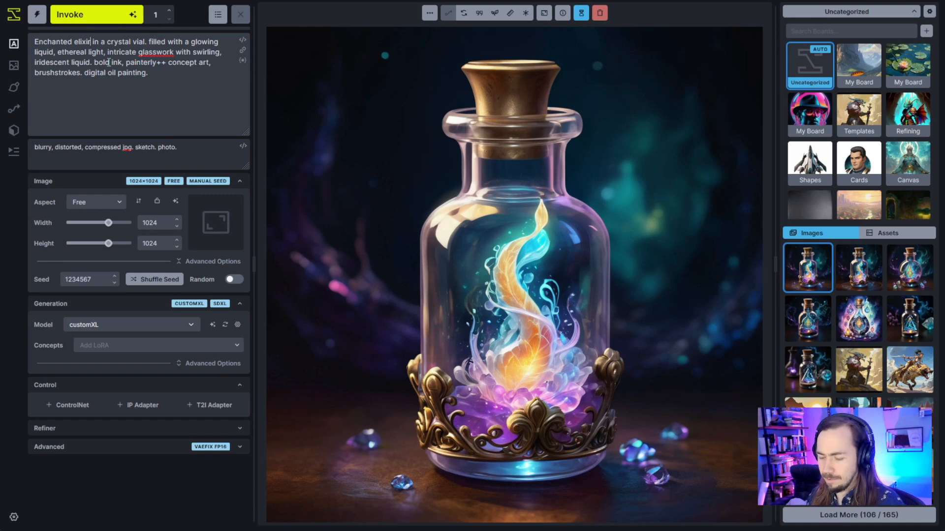
- Add "++" weighting to "elixir" and to "liquid" in "iridescent liquid" in the positive prompt, and generate an image
{"action": "type", "text": "++"}
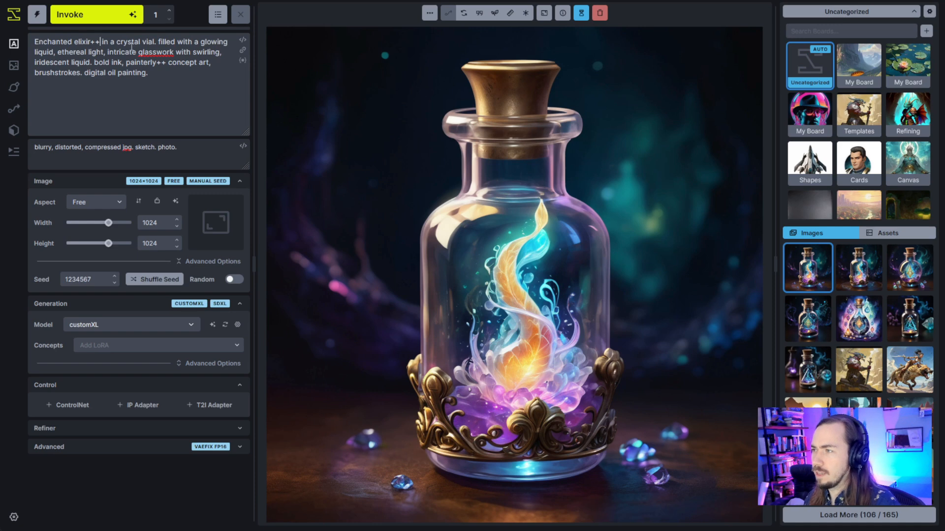
{"action": "left_click", "coordinate": [89, 62]}
{"action": "type", "text": "++"}
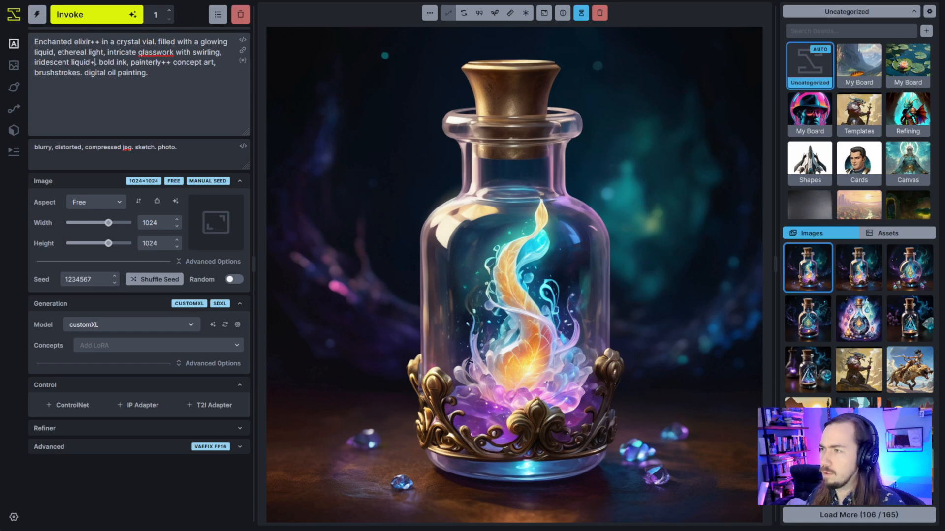
{"action": "left_click", "coordinate": [109, 14]}
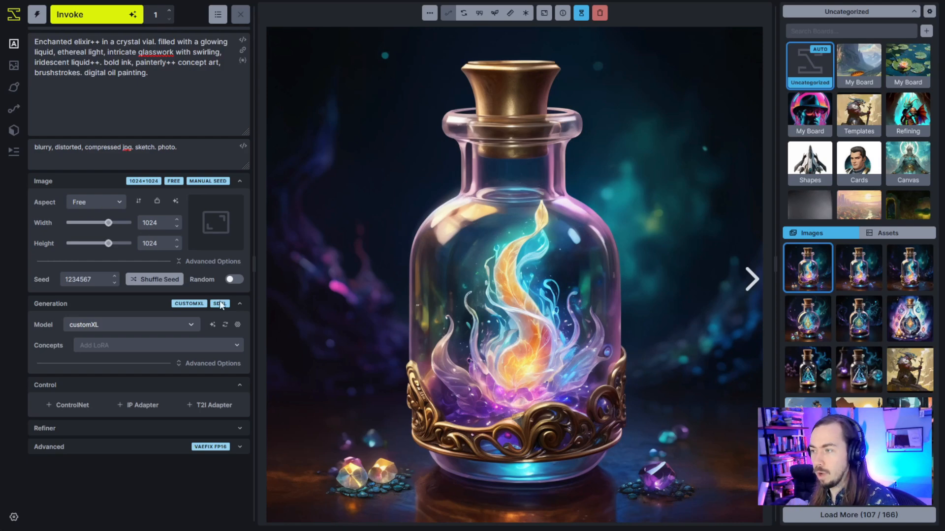
- Shuffle the seed and generate an image with the same prompt
{"action": "left_click", "coordinate": [176, 284]}
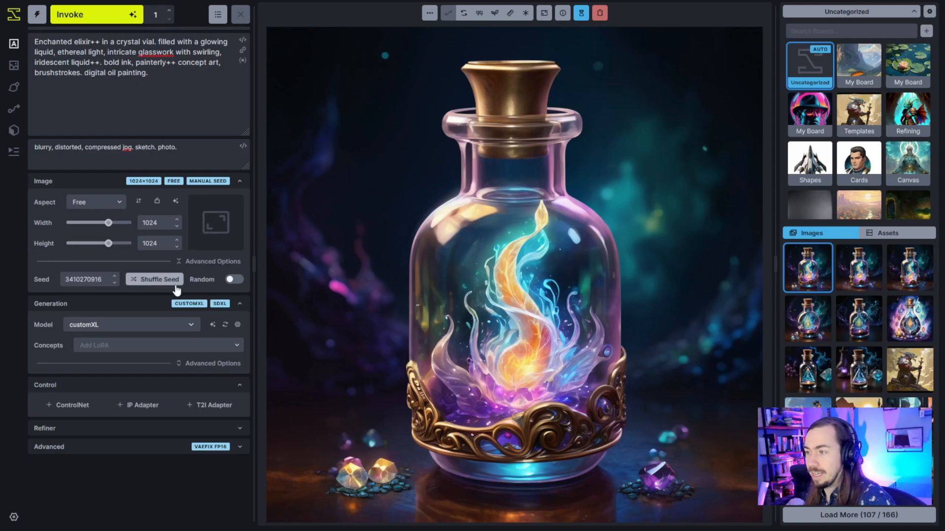
{"action": "left_click", "coordinate": [109, 15]}
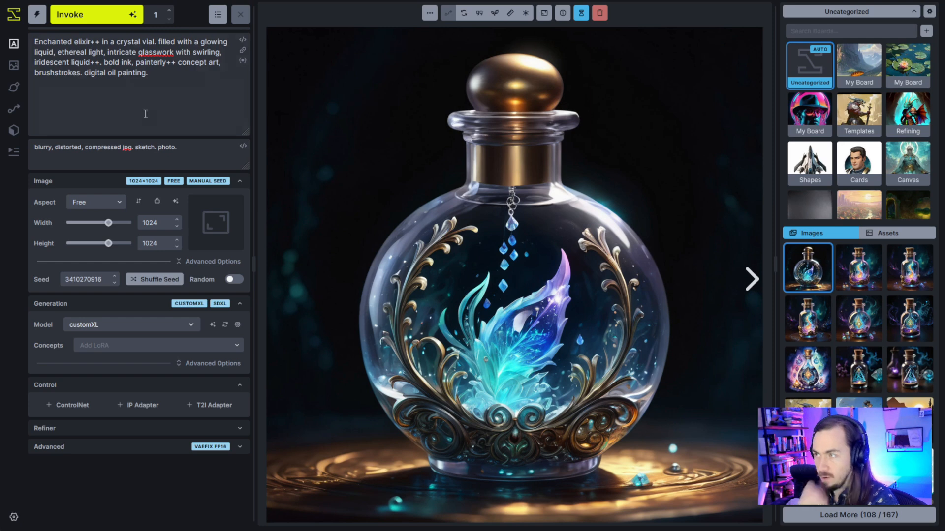
- Insert ". potion+" after "elixir++" in the positive prompt, delete "crystal" before "vial", and generate an image
{"action": "double_click", "coordinate": [87, 42]}
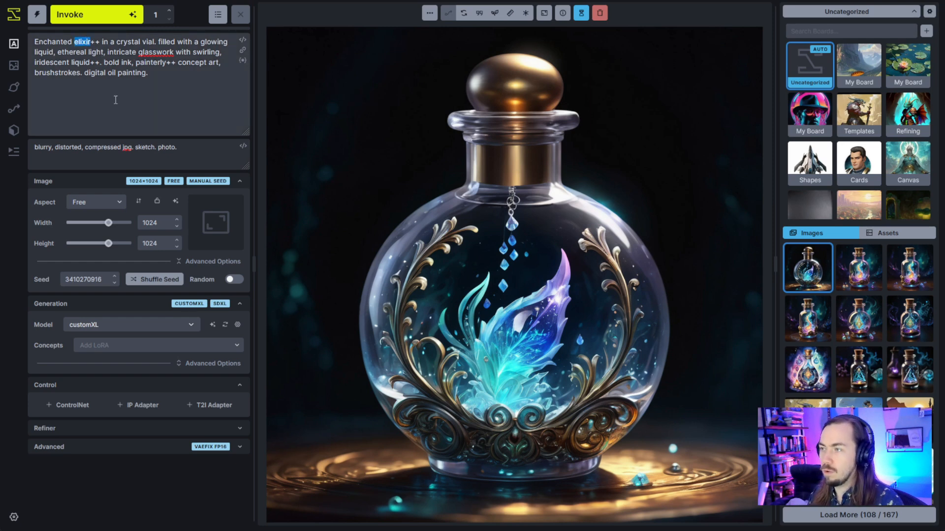
{"action": "left_click", "coordinate": [99, 41]}
{"action": "type", "text": ". po"}
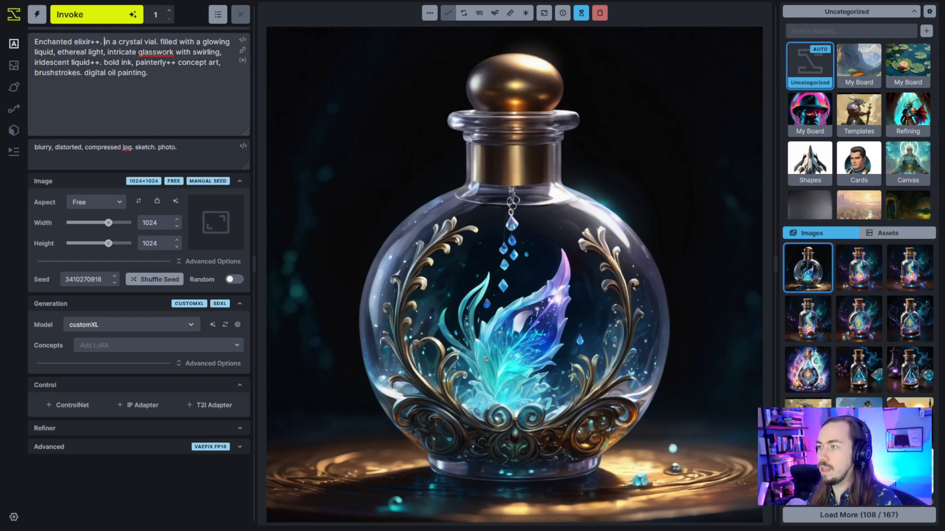
{"action": "type", "text": "tion+"}
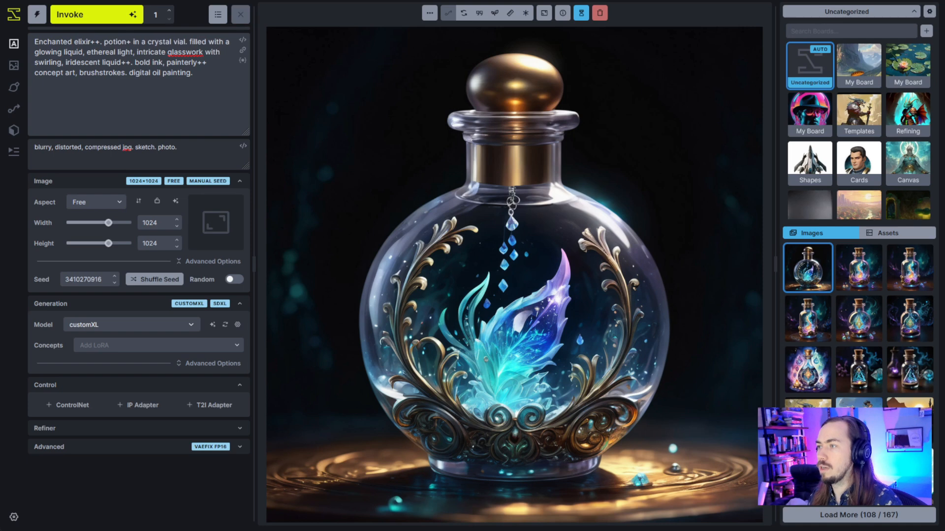
{"action": "key", "text": "ctrl+shift+Right"}
{"action": "key", "text": "BackSpace"}
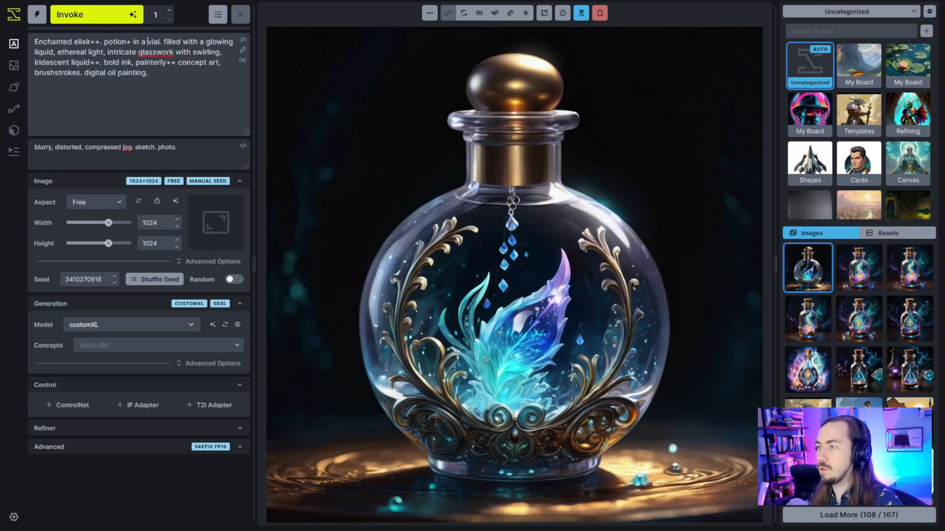
{"action": "key", "text": "ctrl+shift+Right"}
{"action": "key", "text": "Left"}
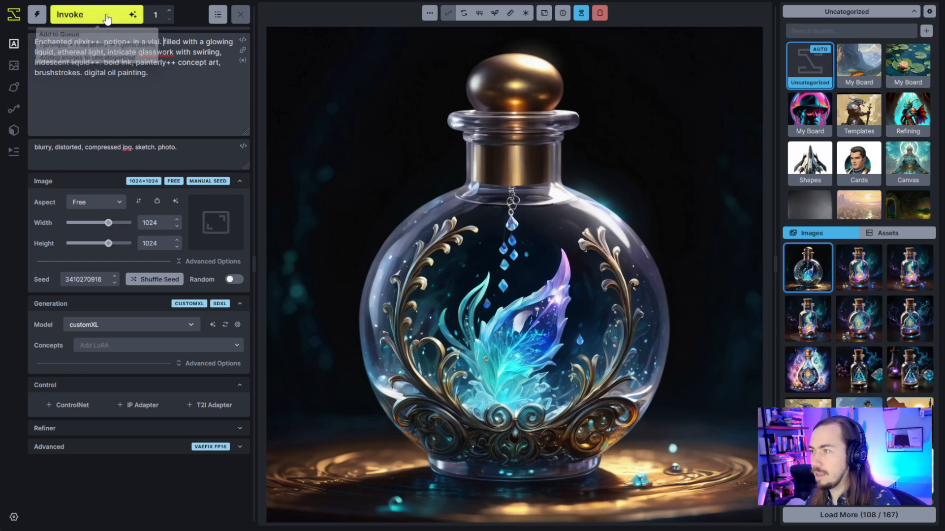
{"action": "key", "text": "ctrl+Return"}
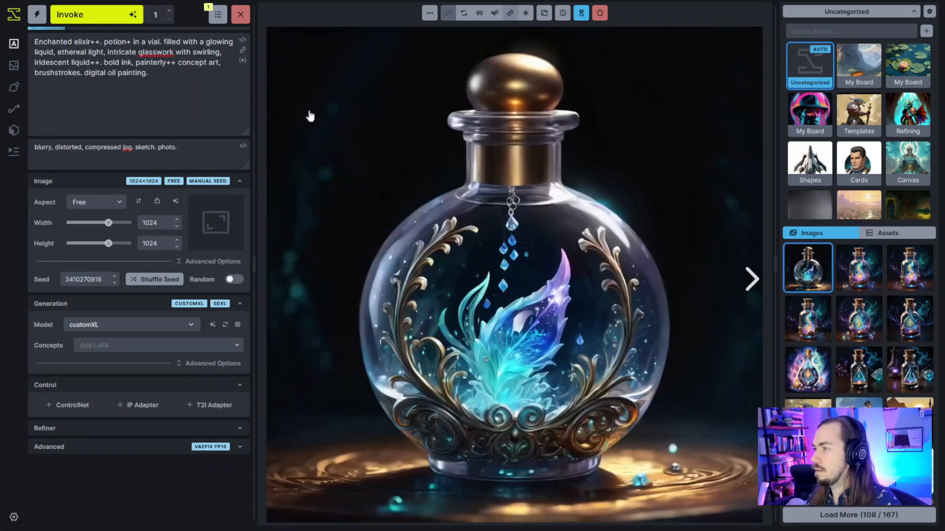
- Delete "intricate glasswork with swirling," from the positive prompt and generate an image
{"action": "double_click", "coordinate": [206, 51]}
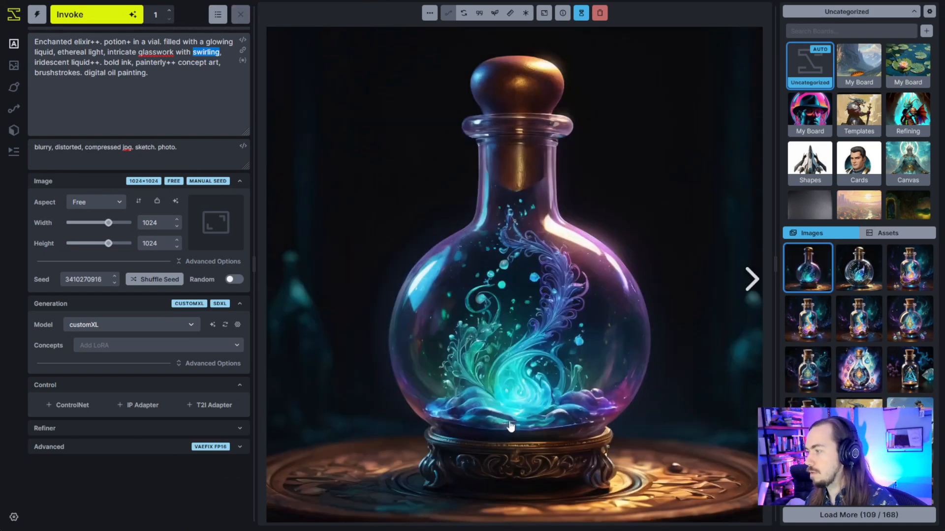
{"action": "key", "text": "BackSpace"}
{"action": "key", "text": "BackSpace"}
{"action": "key", "text": "BackSpace"}
{"action": "key", "text": "BackSpace"}
{"action": "key", "text": "BackSpace"}
{"action": "key", "text": "BackSpace"}
{"action": "key", "text": "BackSpace"}
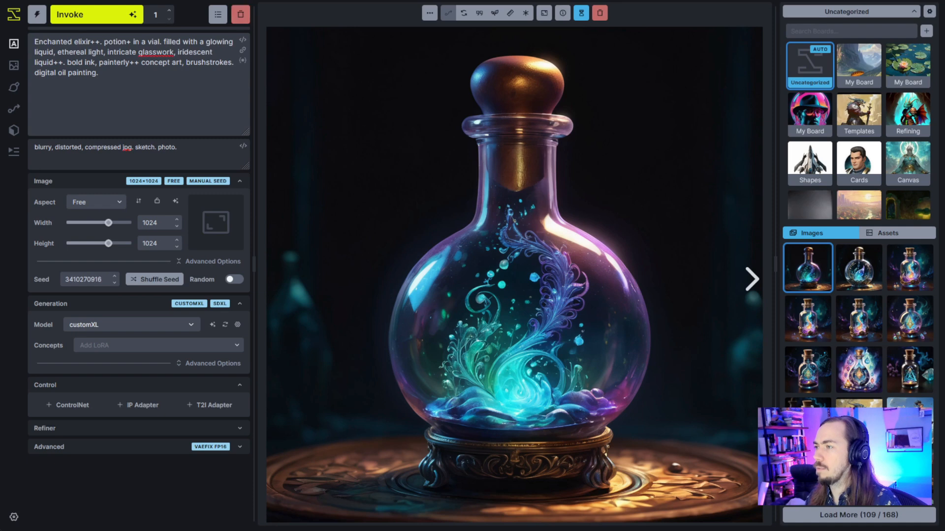
{"action": "key", "text": "ctrl+shift+Left"}
{"action": "key", "text": "ctrl+shift+Left"}
{"action": "key", "text": "BackSpace"}
{"action": "key", "text": "BackSpace"}
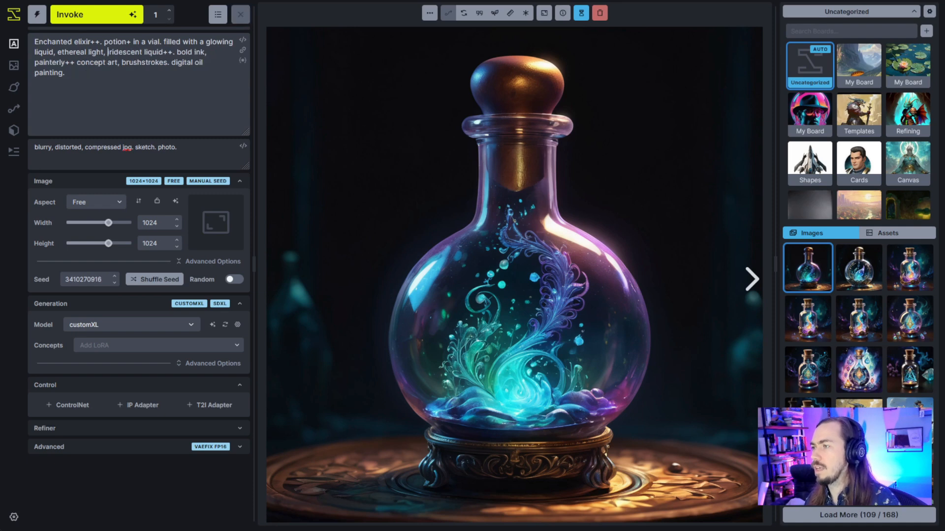
{"action": "key", "text": "ctrl+Return"}
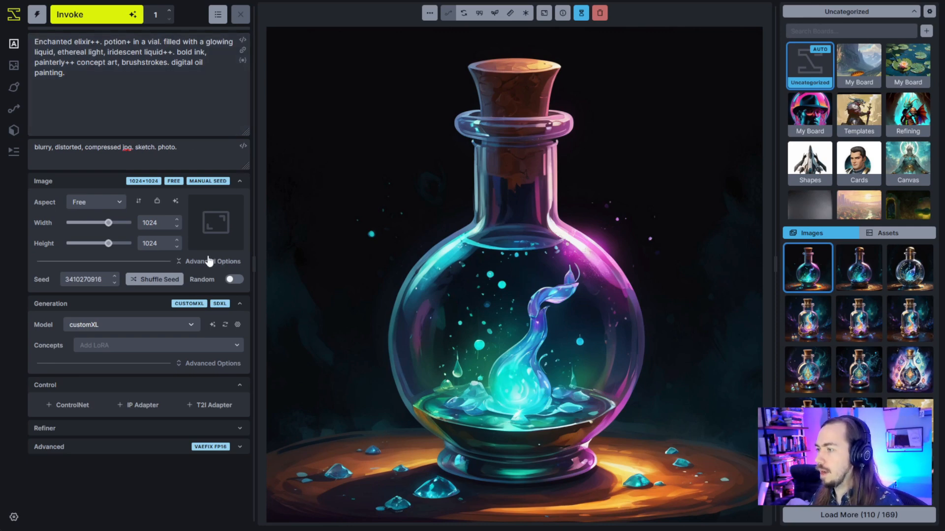
- Shorten the prompt's opening to "Enchanted potion+, a glowing liquid. ethereal light," and generate an image
{"action": "left_click", "coordinate": [102, 43]}
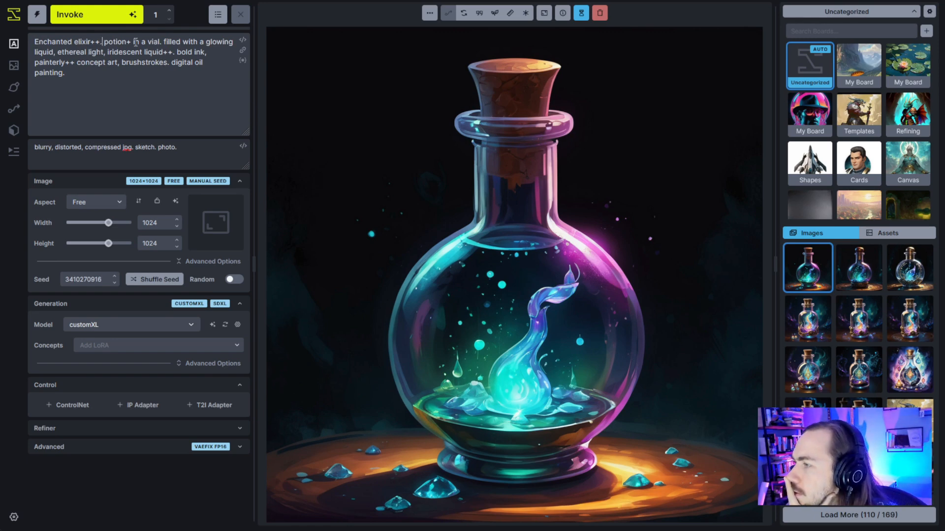
{"action": "left_click_drag", "start_coordinate": [105, 44], "coordinate": [33, 43]}
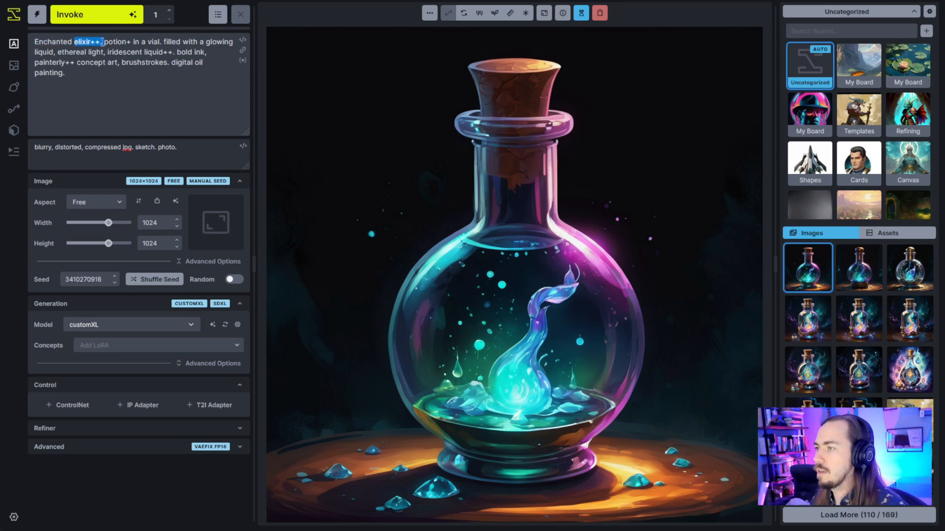
{"action": "key", "text": "BackSpace"}
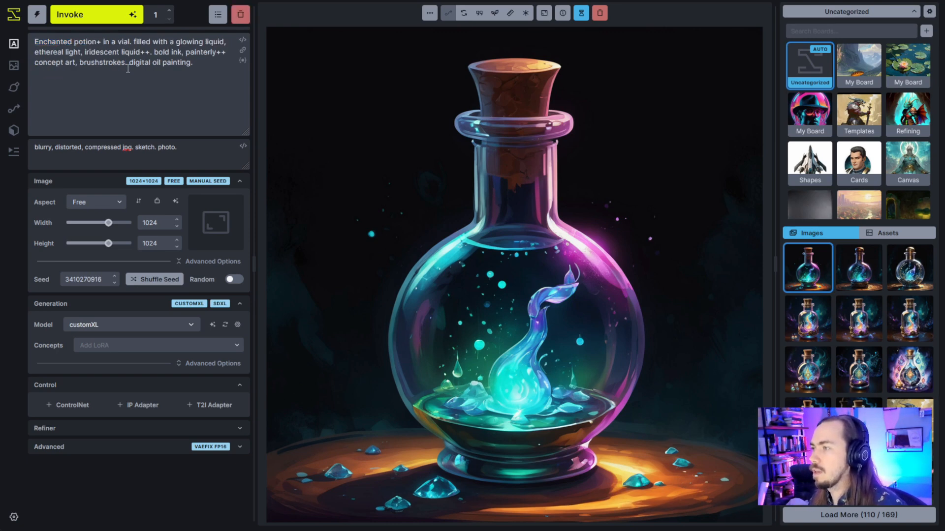
{"action": "key", "text": "BackSpace"}
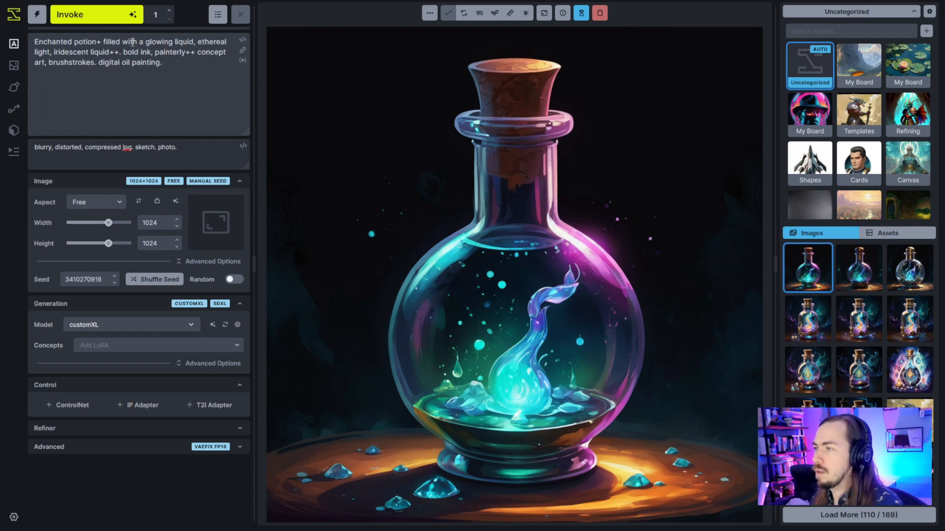
{"action": "key", "text": "BackSpace"}
{"action": "key", "text": "BackSpace"}
{"action": "type", "text": ","}
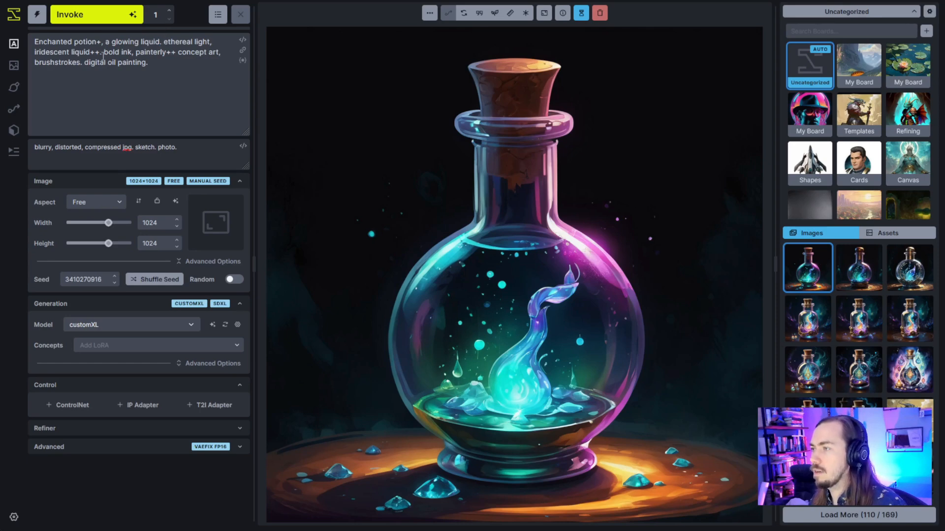
{"action": "left_click", "coordinate": [96, 14]}
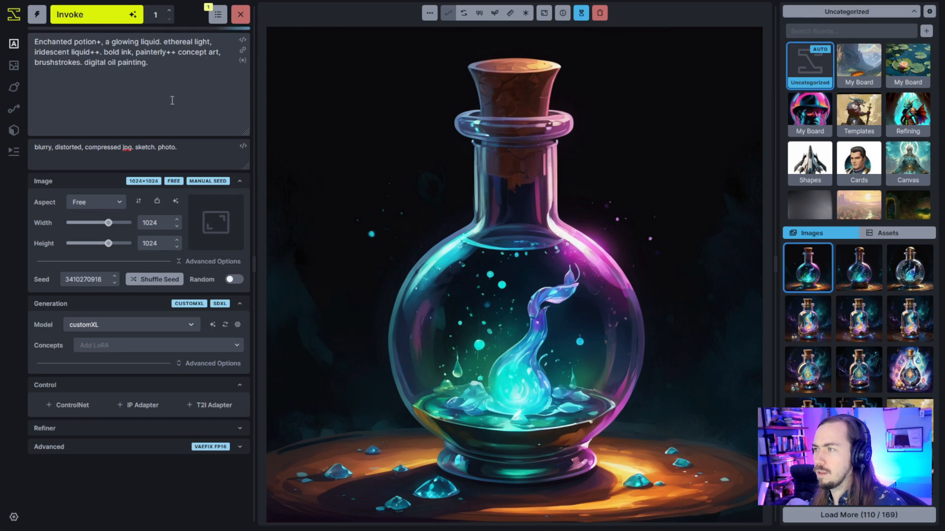
- Delete "bold ink," from the positive prompt, generate an image, and compare it with the previous one in the gallery
{"action": "mouse_move", "coordinate": [104, 53]}
{"action": "left_mouse_down"}
{"action": "mouse_move", "coordinate": [165, 53]}
{"action": "mouse_move", "coordinate": [136, 53]}
{"action": "left_mouse_up"}
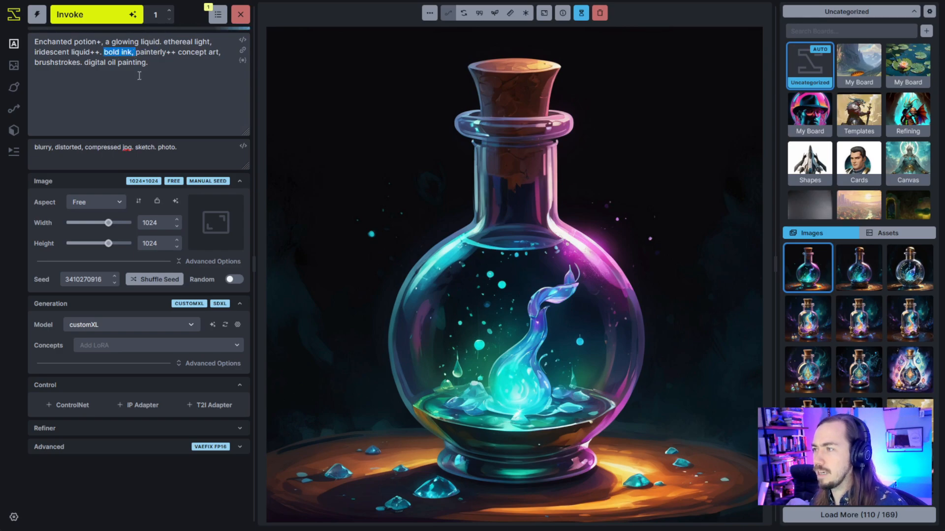
{"action": "key", "text": "BackSpace"}
{"action": "left_click", "coordinate": [96, 14]}
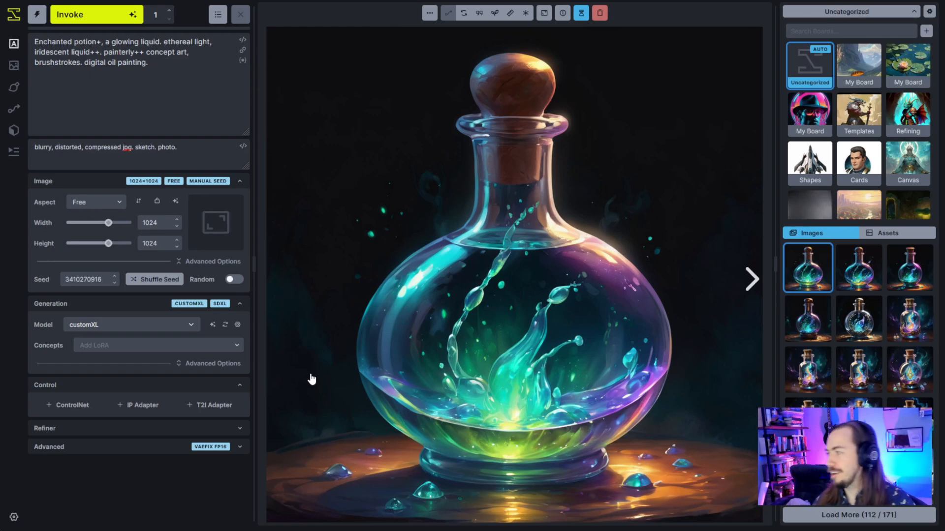
{"action": "left_click", "coordinate": [848, 280]}
{"action": "left_click", "coordinate": [808, 268]}
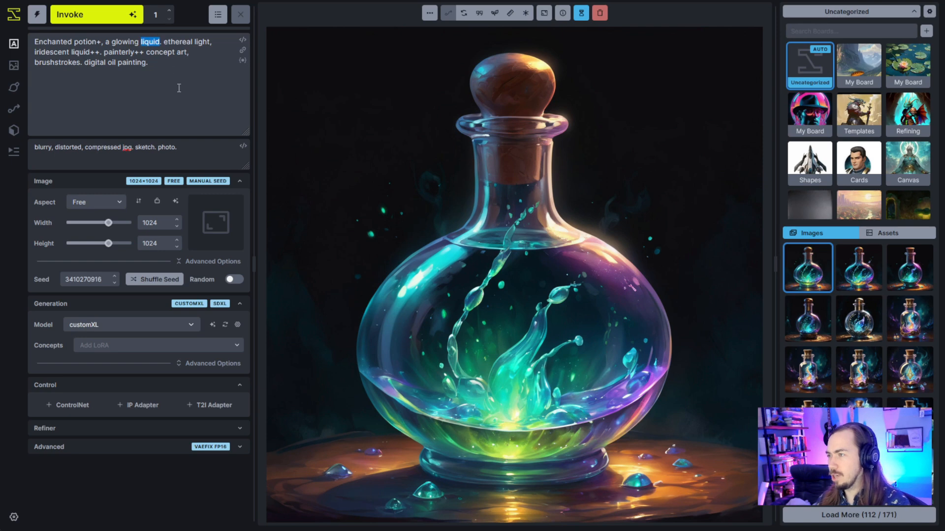
- Delete "liquid." after "a glowing" in the positive prompt and generate an image
{"action": "key", "text": "BackSpace"}
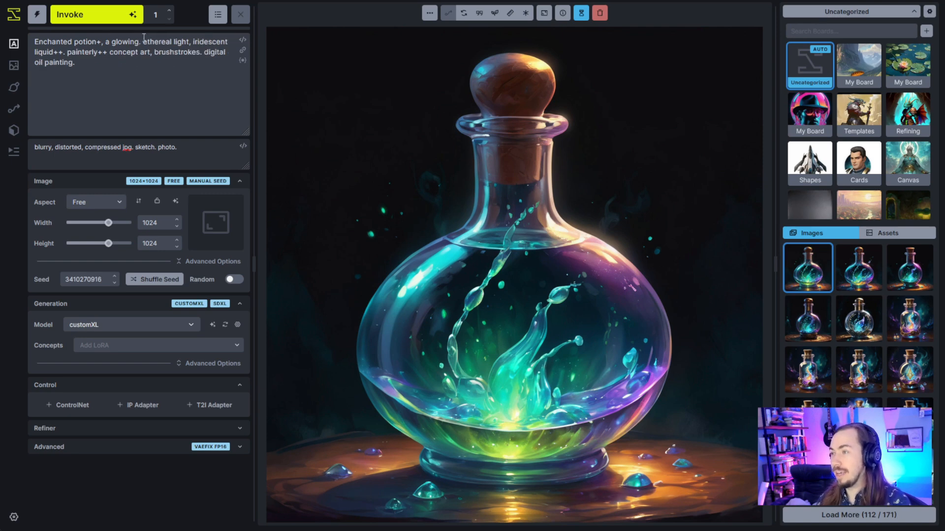
{"action": "key", "text": "BackSpace"}
{"action": "left_click", "coordinate": [116, 15]}
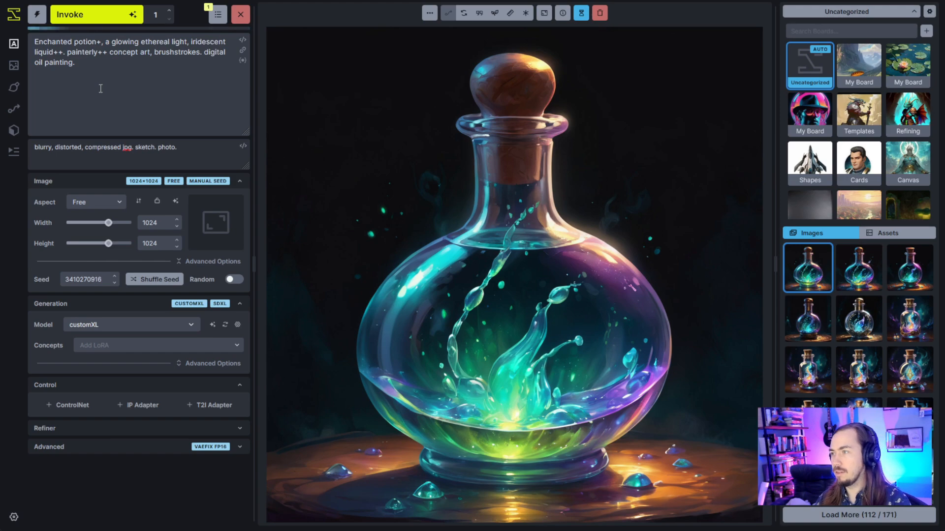
- Shorten "iridescent liquid++." to "iridescent." in the positive prompt and queue another image
{"action": "left_click_drag", "start_coordinate": [63, 52], "coordinate": [39, 53]}
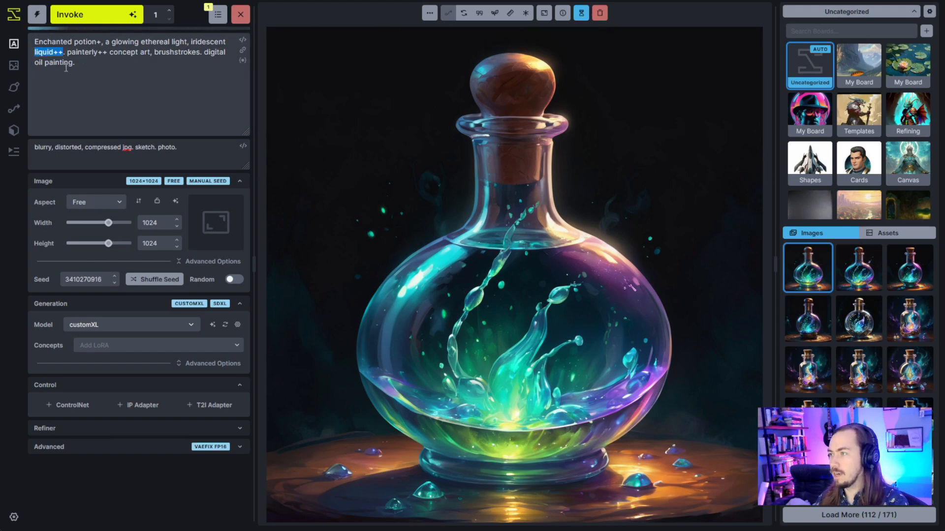
{"action": "key", "text": "BackSpace"}
{"action": "type", "text": "."}
{"action": "left_click", "coordinate": [94, 14]}
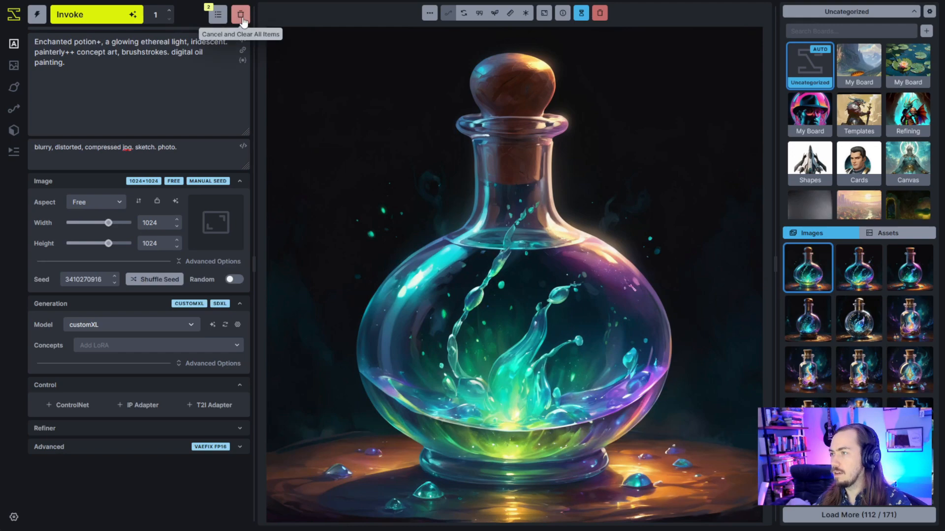
- Cancel and clear all items in the generation queue
{"action": "left_click", "coordinate": [246, 17]}
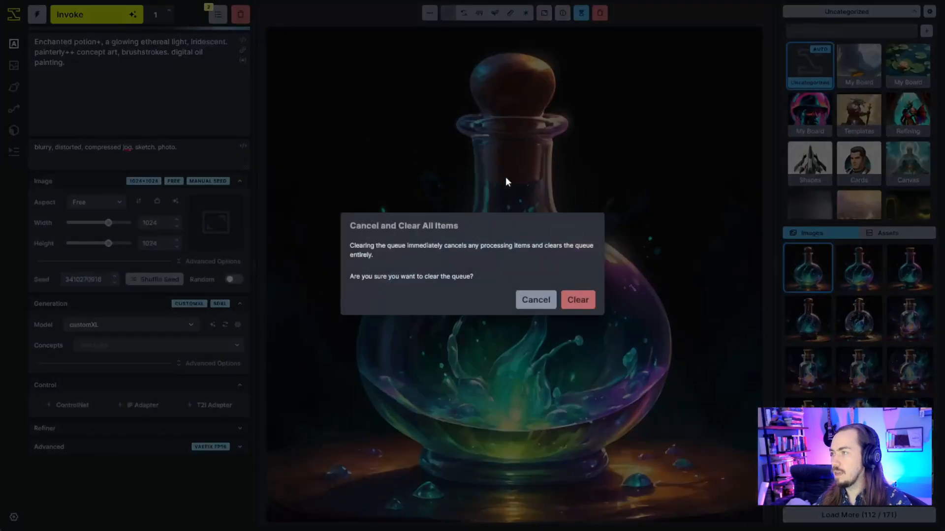
{"action": "left_click", "coordinate": [578, 300]}
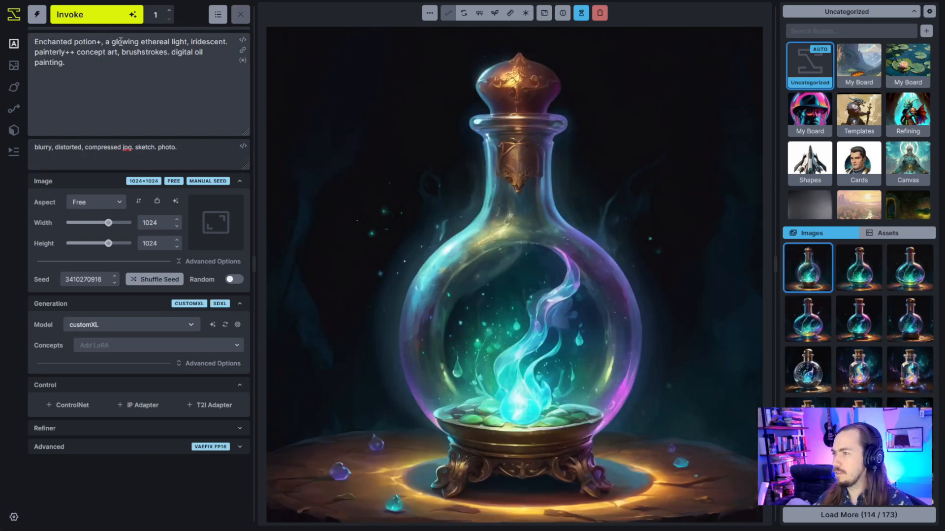
- Reduce the prompt's opening to "Enchanted potion." by removing the glowing, ethereal and iridescent terms and the weighting, and generate an image
{"action": "left_click_drag", "start_coordinate": [106, 42], "coordinate": [189, 41]}
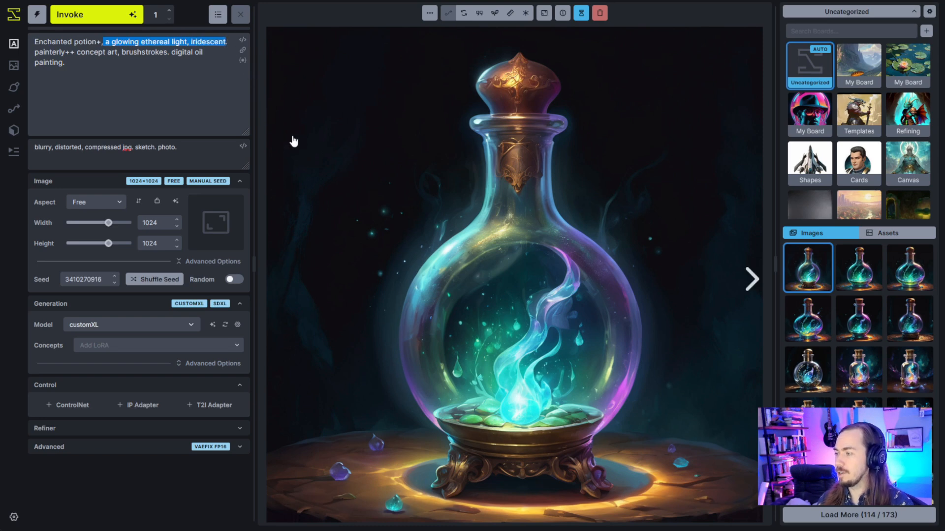
{"action": "key", "text": "BackSpace"}
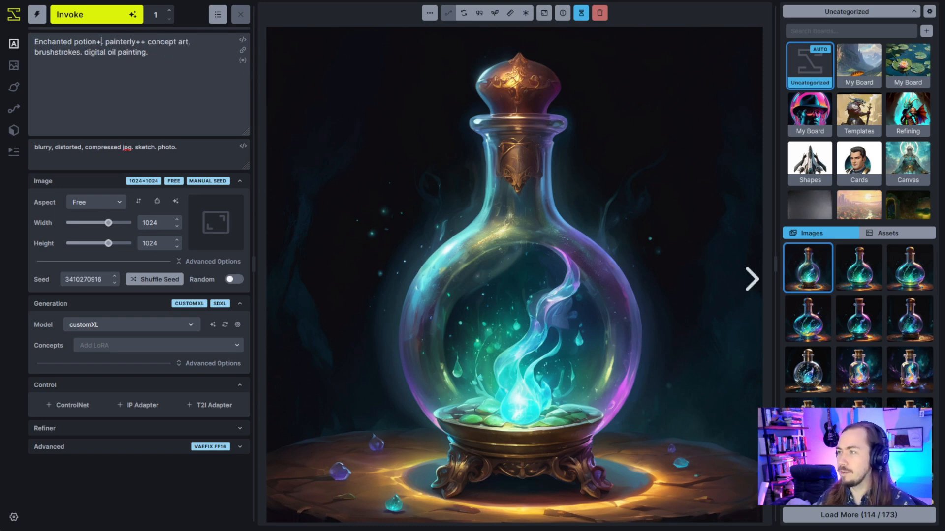
{"action": "left_click", "coordinate": [102, 22]}
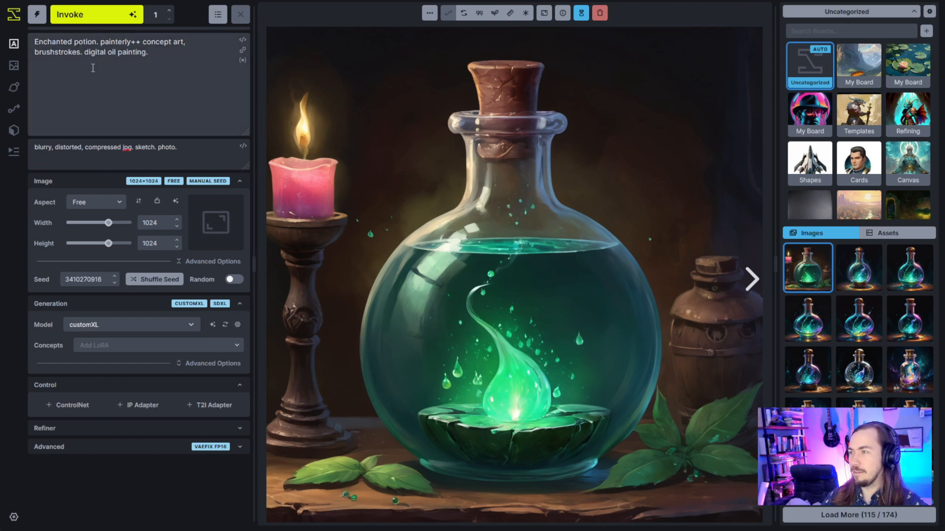
- Delete "Enchanted" from the start of the positive prompt and generate an image
{"action": "key", "text": "BackSpace"}
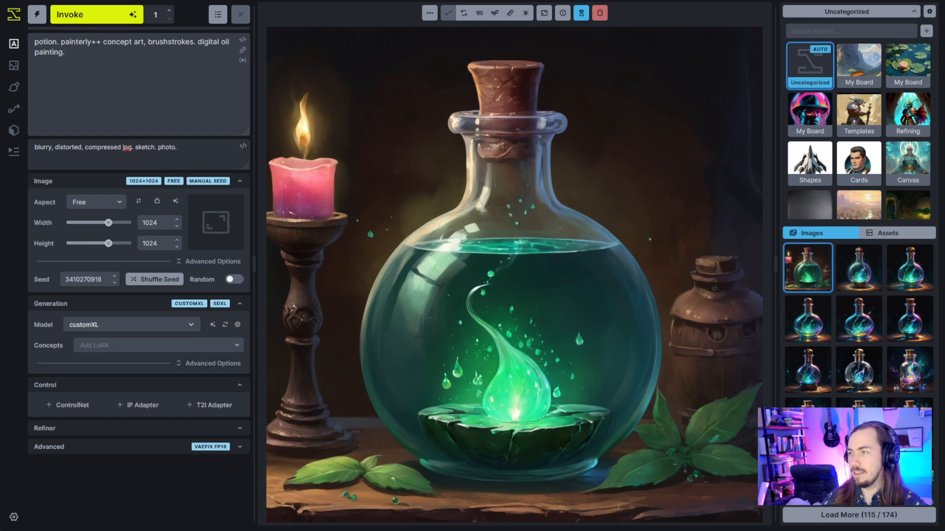
{"action": "left_click", "coordinate": [79, 14]}
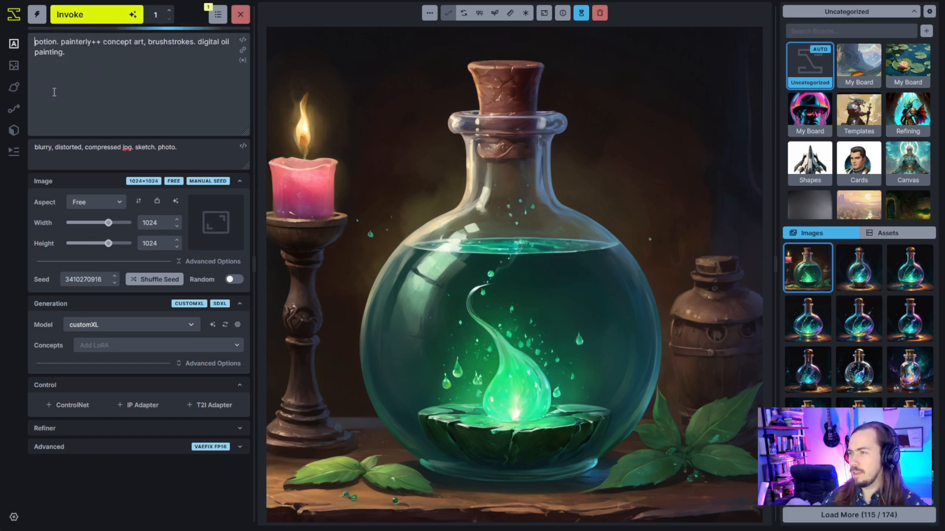
- Add "oozy green" before "potion" in the positive prompt and generate an image
{"action": "type", "text": "oozy gr"}
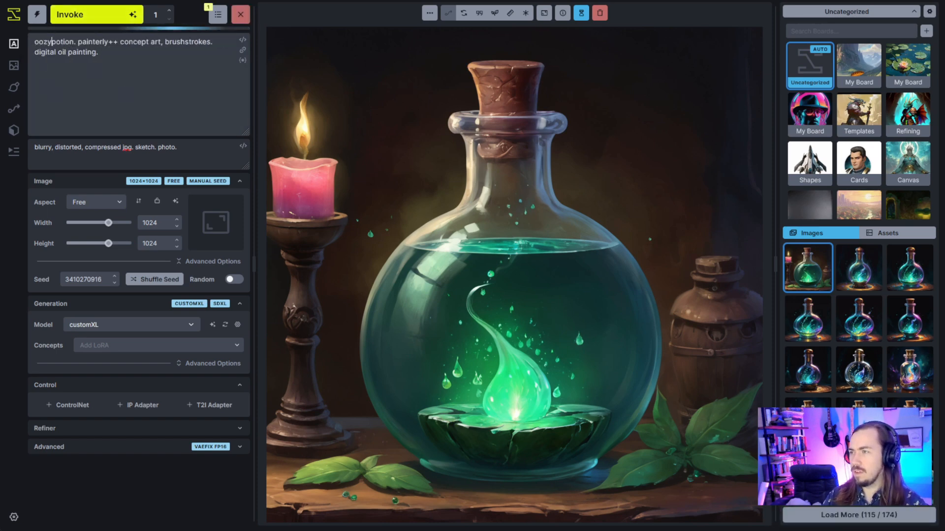
{"action": "type", "text": "een"}
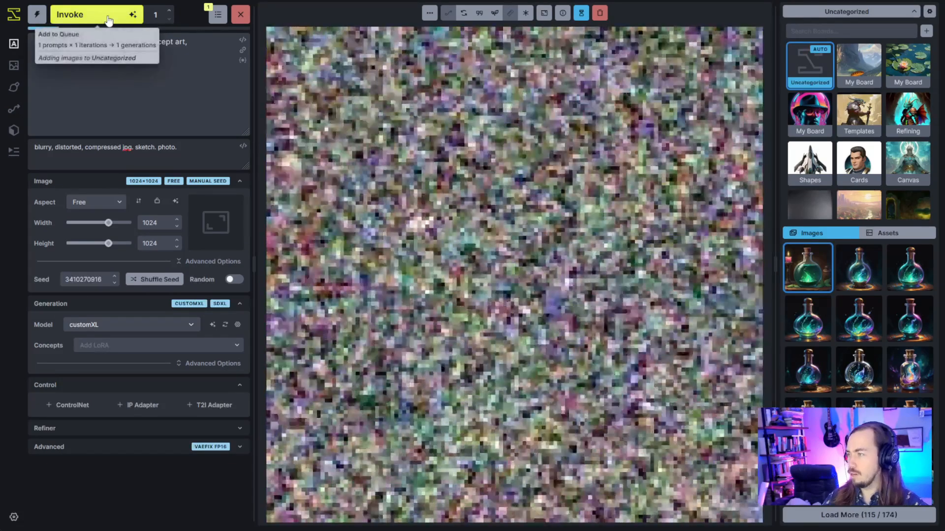
{"action": "left_click", "coordinate": [108, 19]}
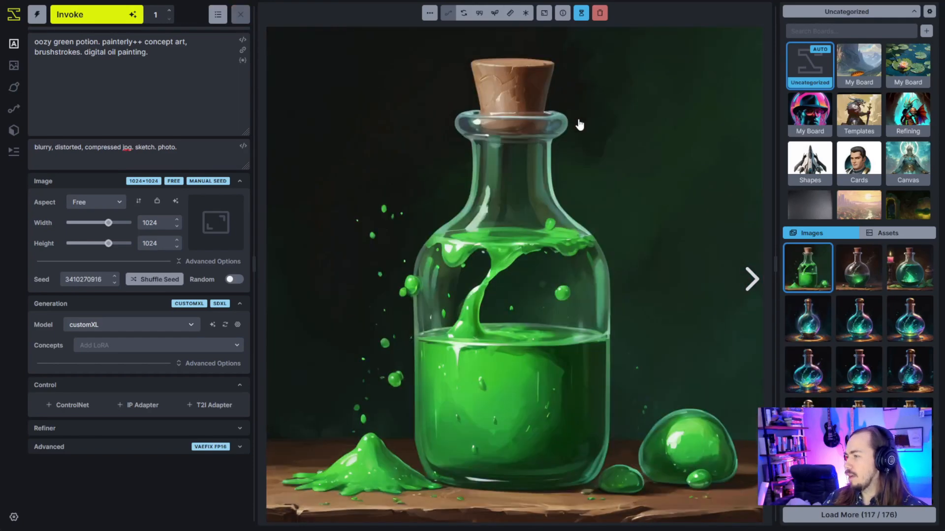
- Compare the recent green potion images with the earlier colourful glowing potion variations in the gallery
{"action": "key", "text": "Right"}
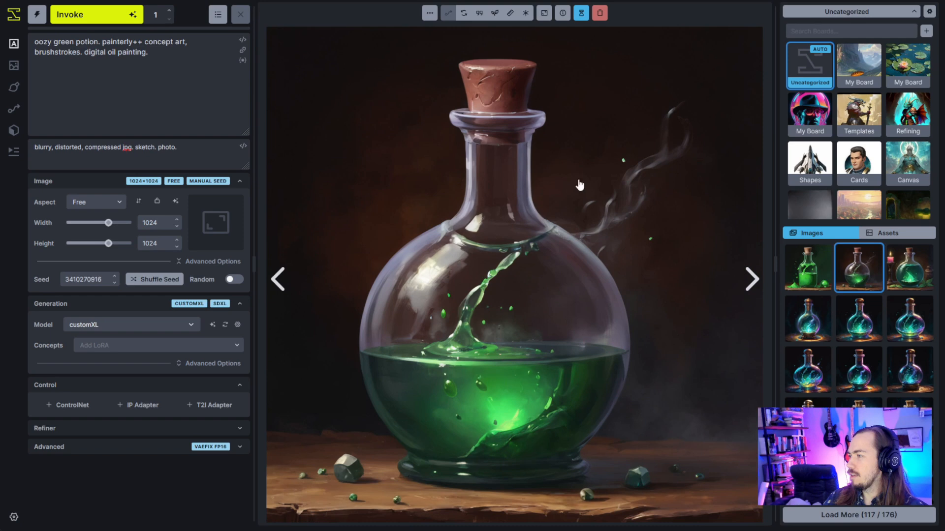
{"action": "left_click", "coordinate": [563, 14]}
{"action": "left_click", "coordinate": [563, 15]}
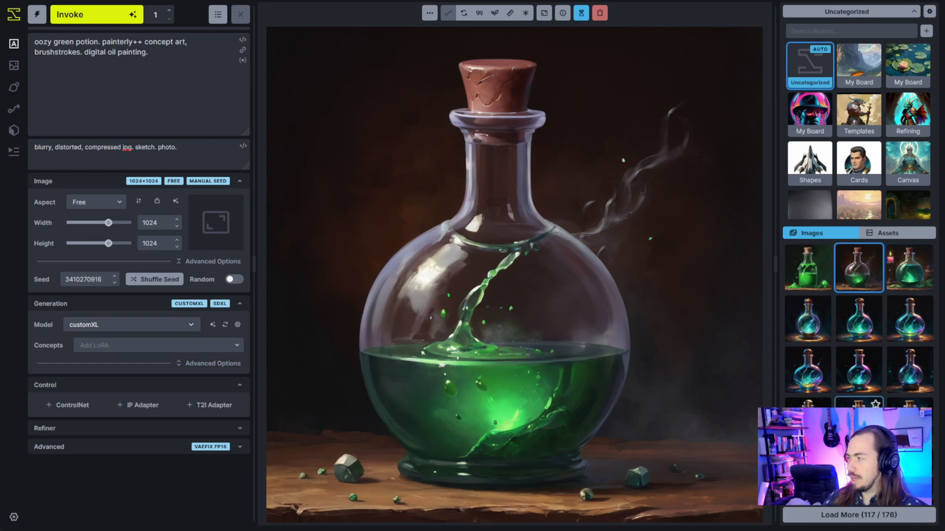
{"action": "left_click", "coordinate": [859, 404]}
{"action": "key", "text": "Left"}
{"action": "key", "text": "Left"}
{"action": "key", "text": "Left"}
{"action": "key", "text": "Left"}
{"action": "key", "text": "Left"}
{"action": "key", "text": "Left"}
{"action": "key", "text": "Left"}
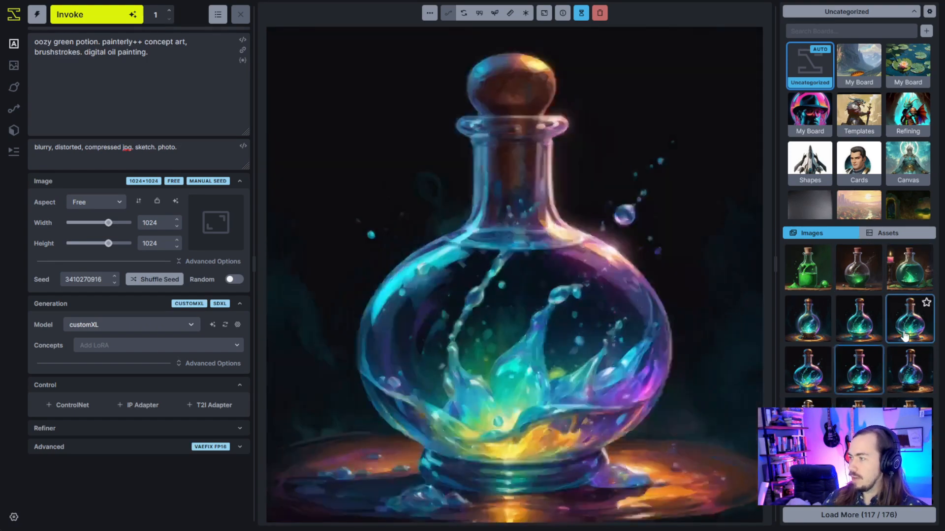
{"action": "key", "text": "Left"}
{"action": "key", "text": "Left"}
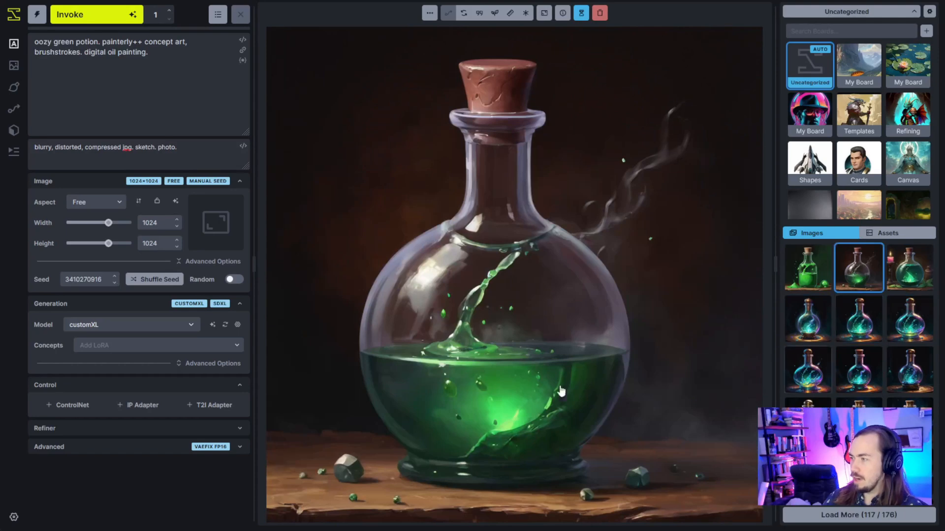
{"action": "key", "text": "Right"}
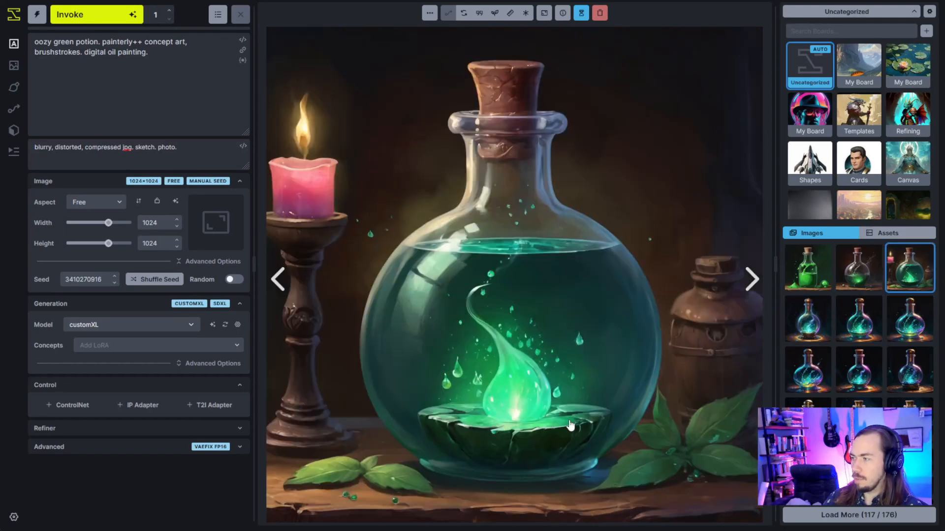
{"action": "key", "text": "Left"}
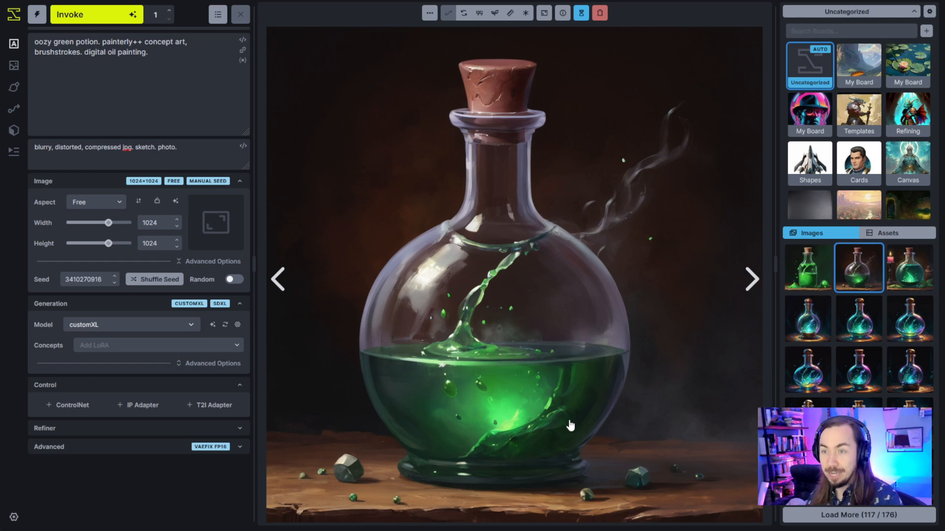
- Reduce the positive prompt to "green potion." by removing "oozy" and all the painterly style terms
{"action": "double_click", "coordinate": [43, 39]}
{"action": "key", "text": "BackSpace"}
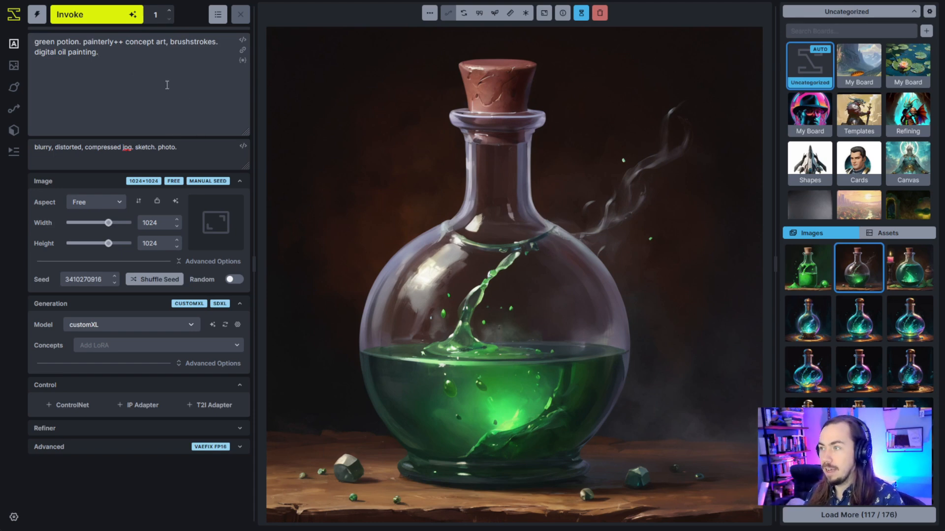
{"action": "left_click_drag", "start_coordinate": [99, 52], "coordinate": [83, 42]}
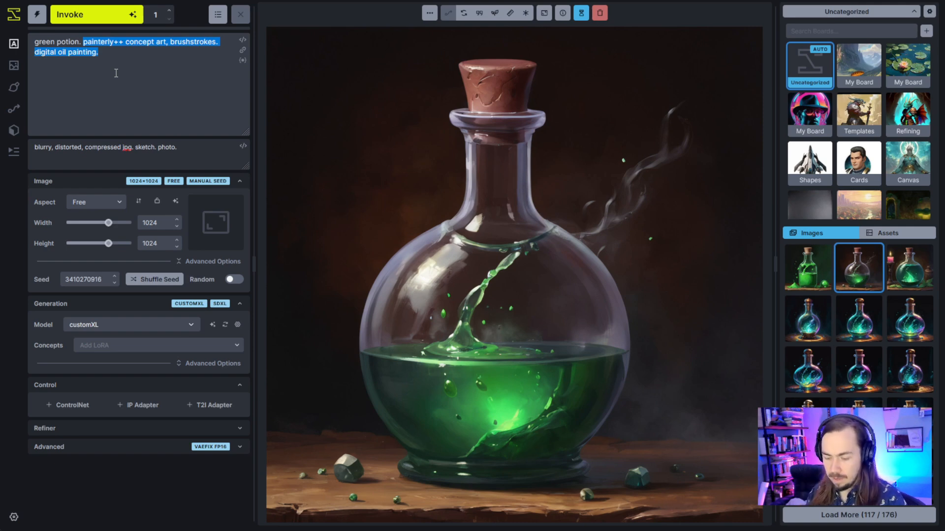
{"action": "key", "text": "BackSpace"}
- Remove "photo." from the end of the negative prompt
{"action": "double_click", "coordinate": [166, 147]}
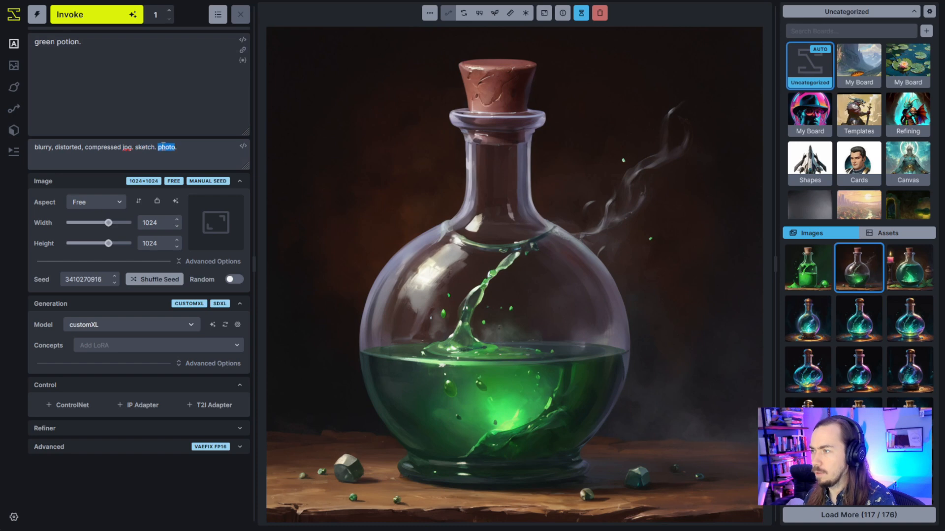
{"action": "key", "text": "BackSpace"}
{"action": "key", "text": "BackSpace"}
{"action": "key", "text": "Delete"}
- Add the prophoto2 embedding to the end of the positive prompt and generate an image
{"action": "left_click", "coordinate": [163, 92]}
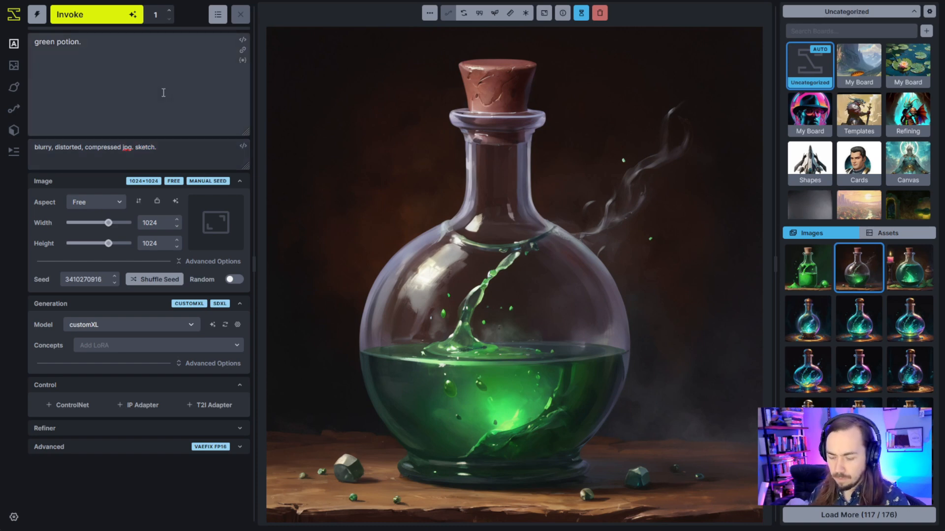
{"action": "key", "text": "less"}
{"action": "type", "text": "pr"}
{"action": "key", "text": "Down"}
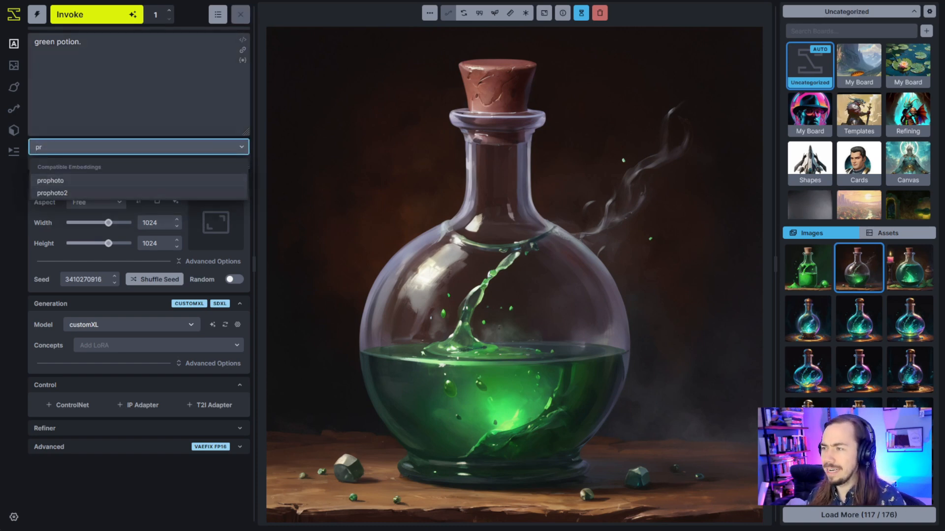
{"action": "key", "text": "Return"}
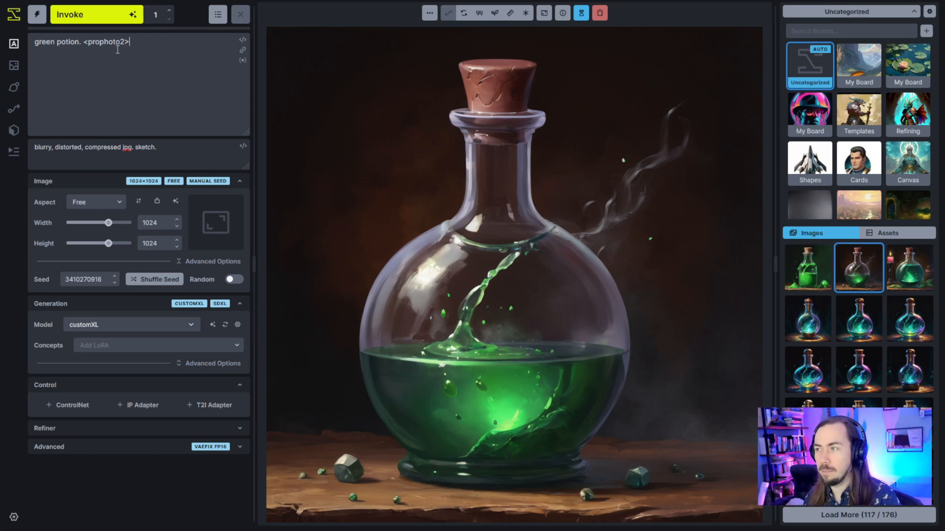
{"action": "left_click", "coordinate": [99, 24]}
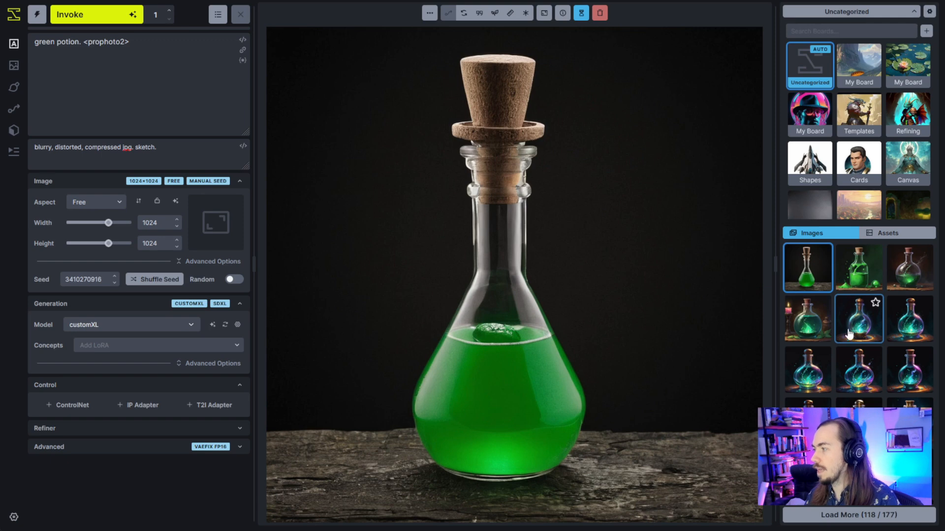
- Reuse the prompts from the painterly image of the round green potion with rising smoke
{"action": "right_click", "coordinate": [819, 313]}
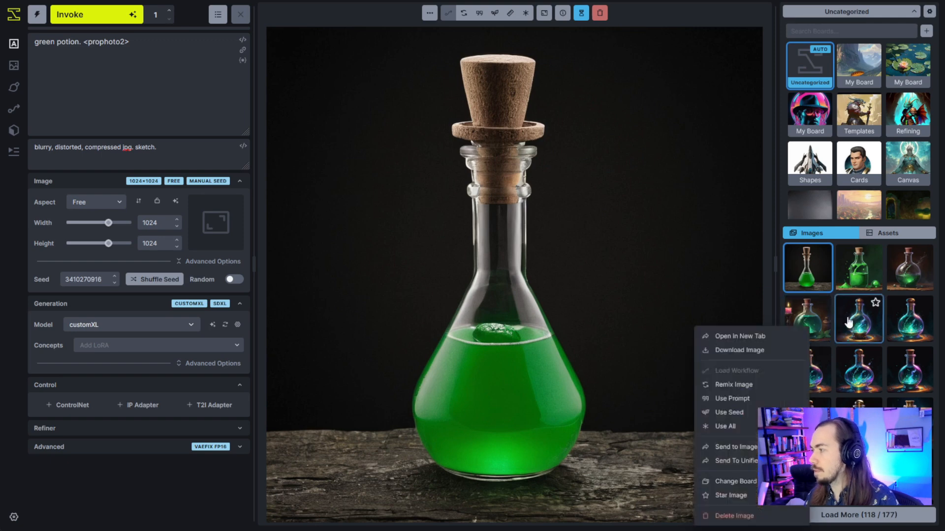
{"action": "left_click", "coordinate": [819, 313]}
{"action": "left_click", "coordinate": [909, 268]}
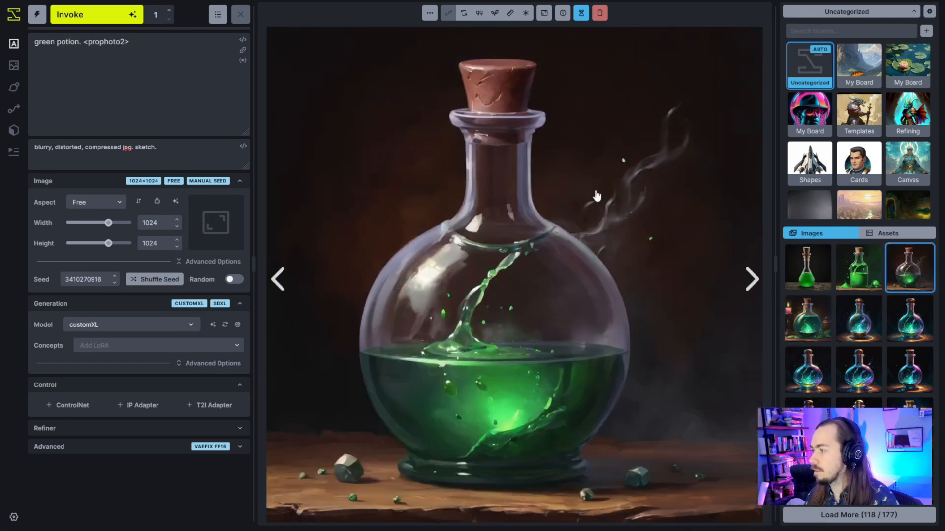
{"action": "left_click", "coordinate": [480, 15]}
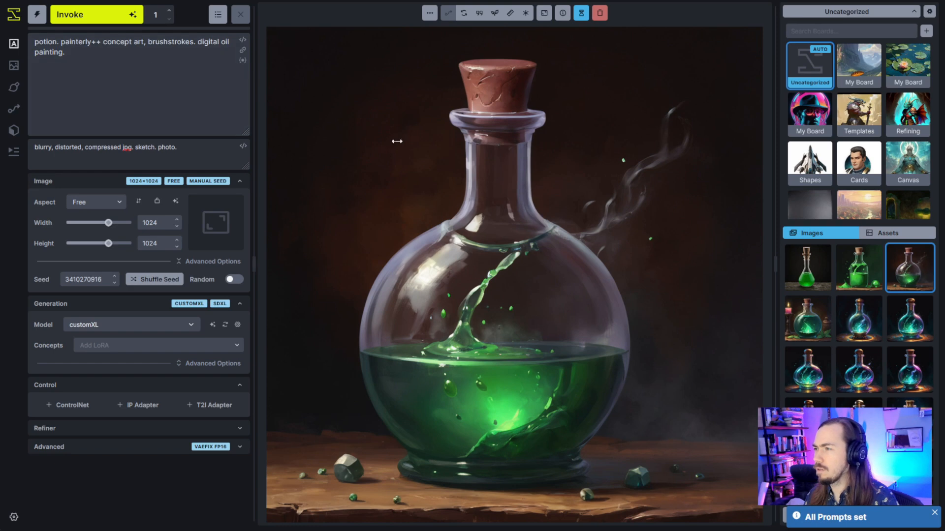
- Find the gallery image of the fiery elixir in a gold-trimmed bottle and reuse its prompts
{"action": "scroll", "coordinate": [859, 325], "scroll_direction": "down", "scroll_amount": 1}
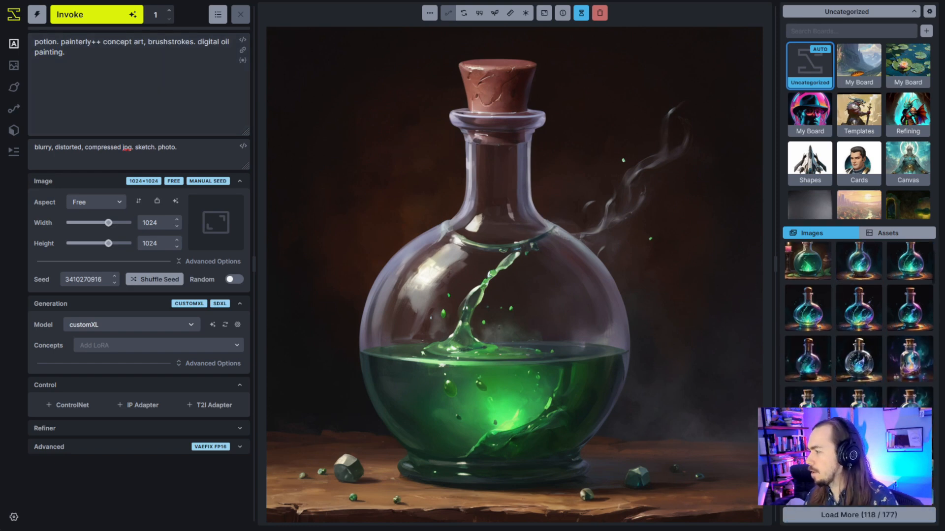
{"action": "scroll", "coordinate": [899, 374], "scroll_direction": "down", "scroll_amount": 1}
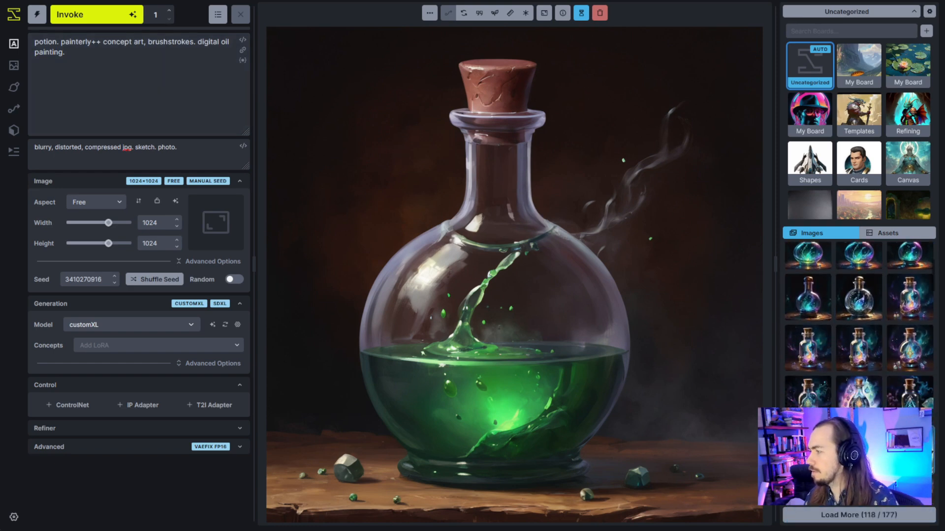
{"action": "left_click", "coordinate": [898, 359]}
{"action": "left_click", "coordinate": [859, 350]}
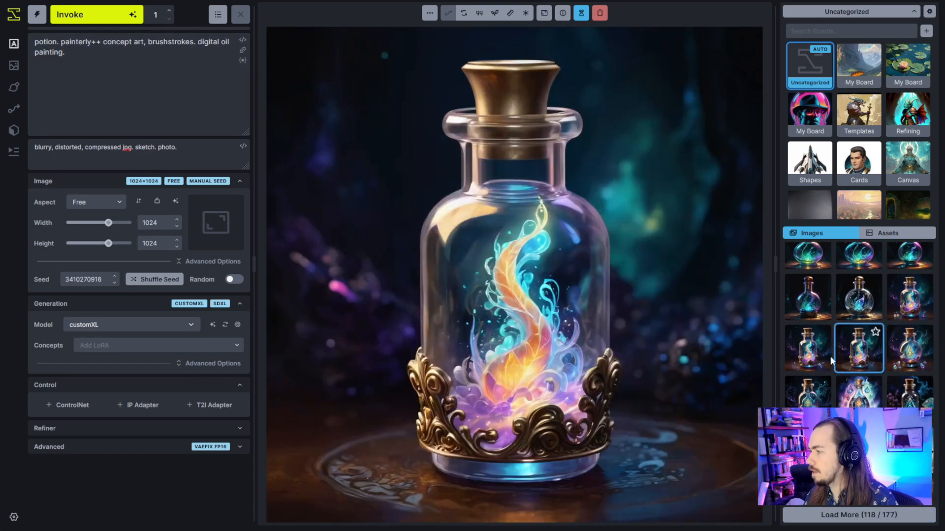
{"action": "left_click", "coordinate": [481, 18]}
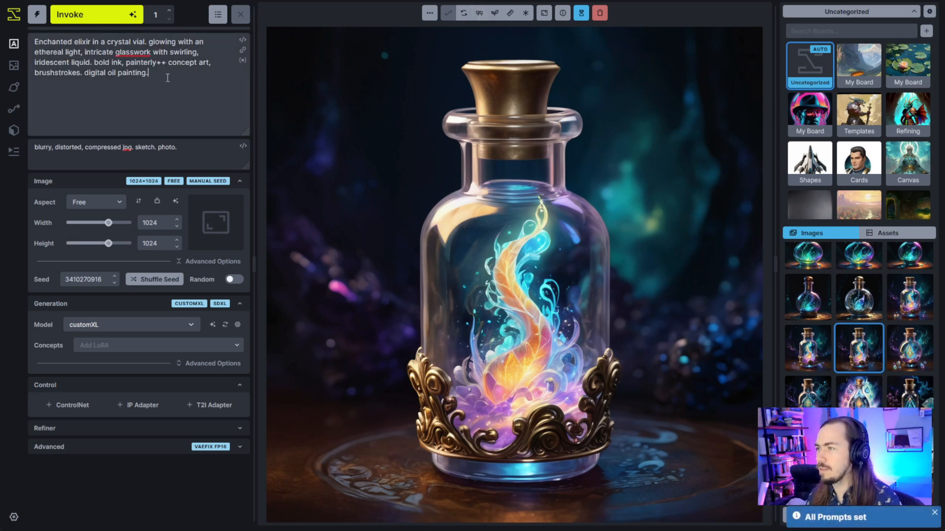
- Replace the ink, painterly and oil painting terms ending the positive prompt with the prophoto2 embedding and generate an image
{"action": "left_click_drag", "start_coordinate": [167, 78], "coordinate": [94, 62]}
{"action": "key", "text": "BackSpace"}
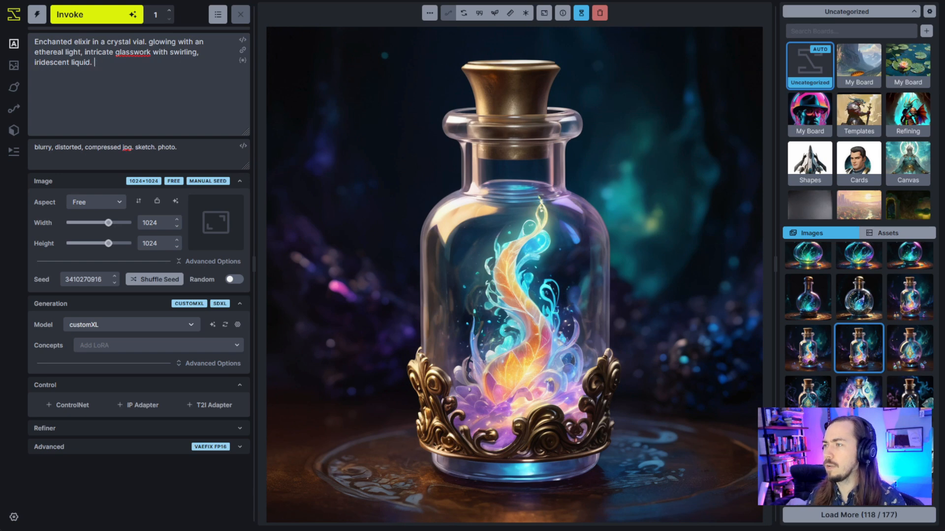
{"action": "type", "text": "<pro"}
{"action": "key", "text": "Return"}
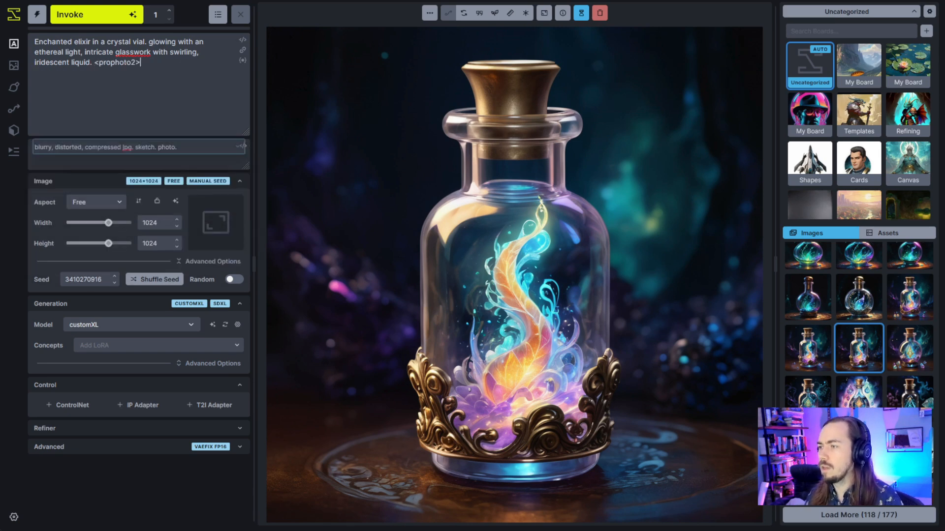
{"action": "left_click", "coordinate": [113, 22]}
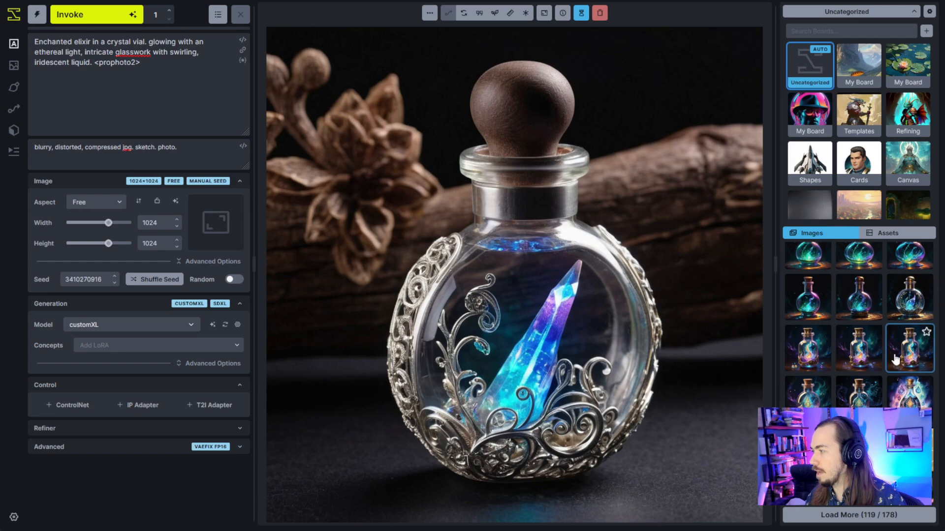
- Compare the earlier painterly elixir image with the newly generated photographic bottle
{"action": "left_click", "coordinate": [808, 347]}
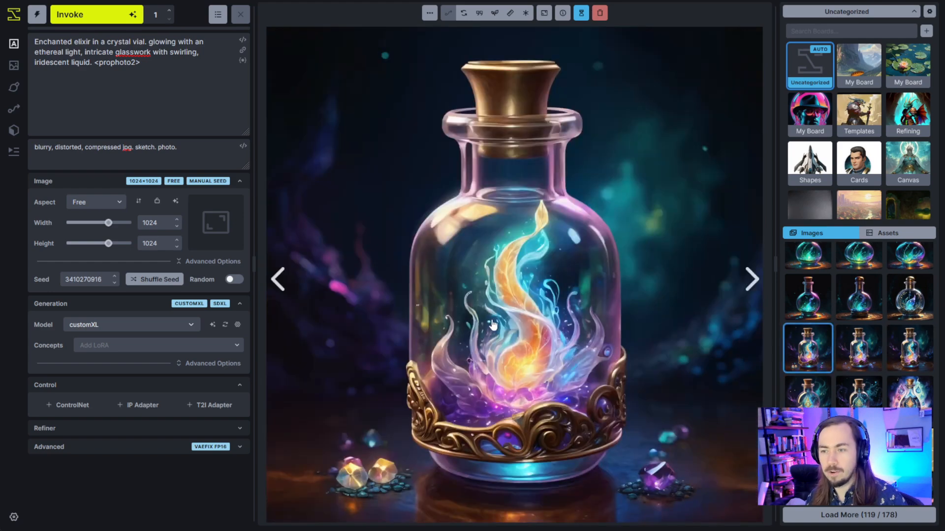
{"action": "scroll", "coordinate": [883, 303], "scroll_direction": "up", "scroll_amount": 5}
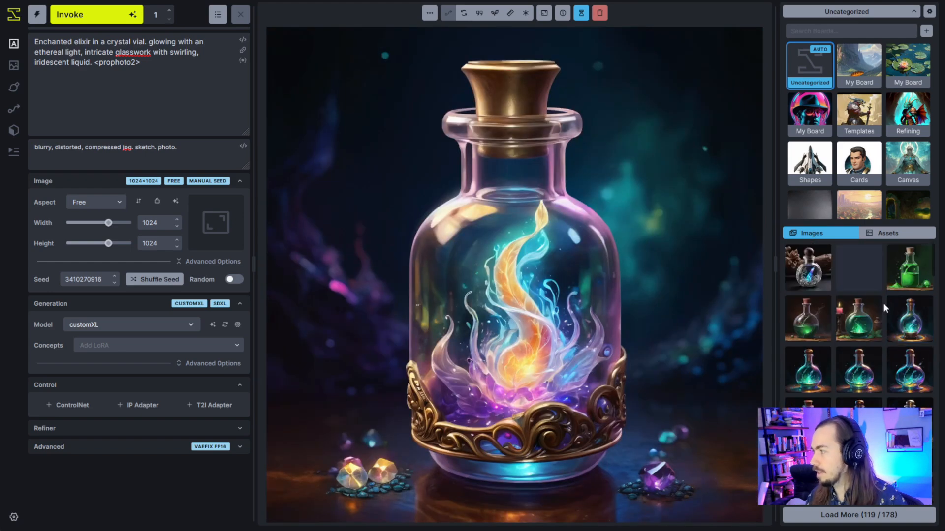
{"action": "left_click", "coordinate": [808, 269]}
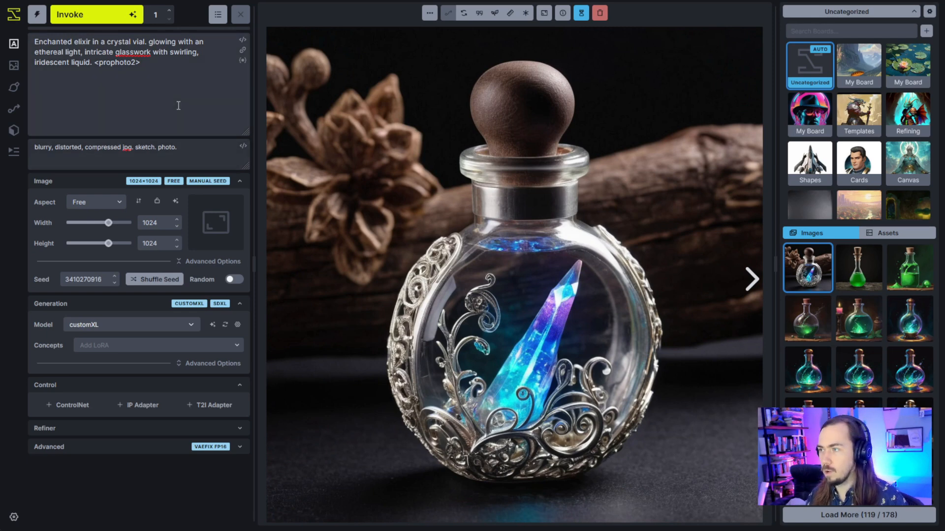
- Move the <prophoto2> embedding from the positive prompt to the negative prompt, replacing "photo." there
{"action": "left_click_drag", "start_coordinate": [147, 66], "coordinate": [95, 69]}
{"action": "key", "text": "ctrl+c"}
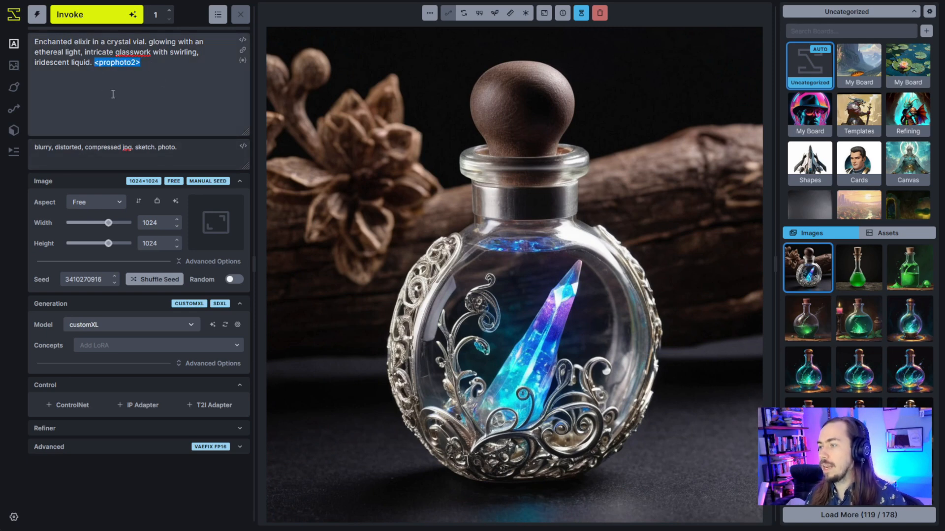
{"action": "key", "text": "BackSpace"}
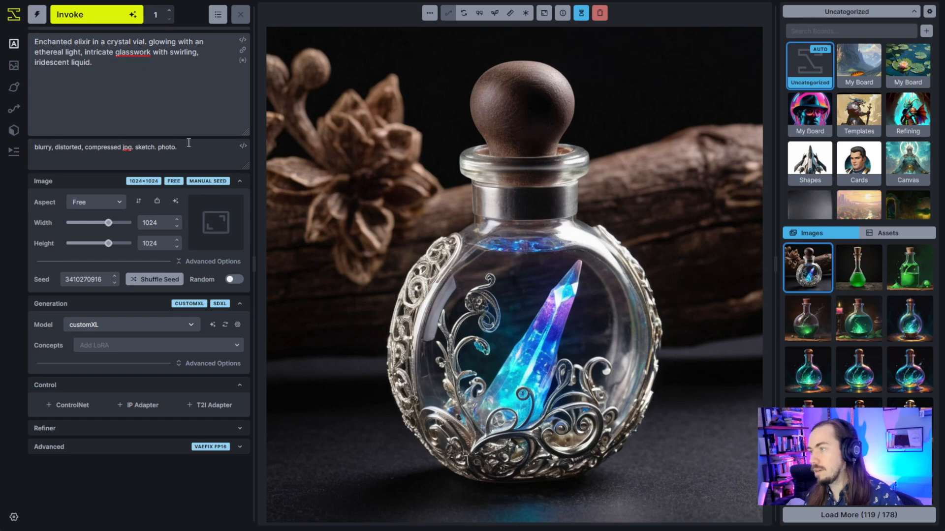
{"action": "left_click_drag", "start_coordinate": [195, 147], "coordinate": [158, 148]}
{"action": "key", "text": "ctrl+v"}
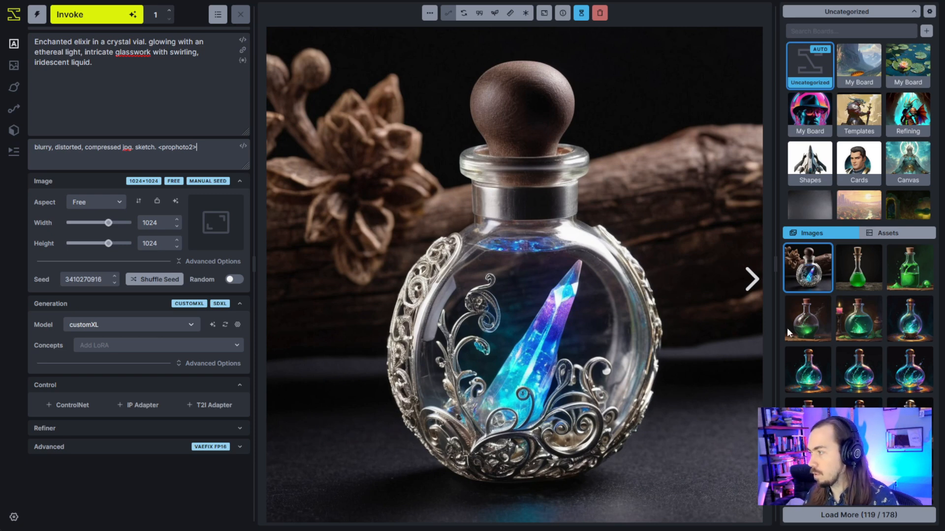
- Delete the <prophoto2> embedding from the end of the negative prompt
{"action": "key", "text": "ctrl+shift+Left"}
{"action": "key", "text": "ctrl+shift+Left"}
{"action": "key", "text": "ctrl+shift+Left"}
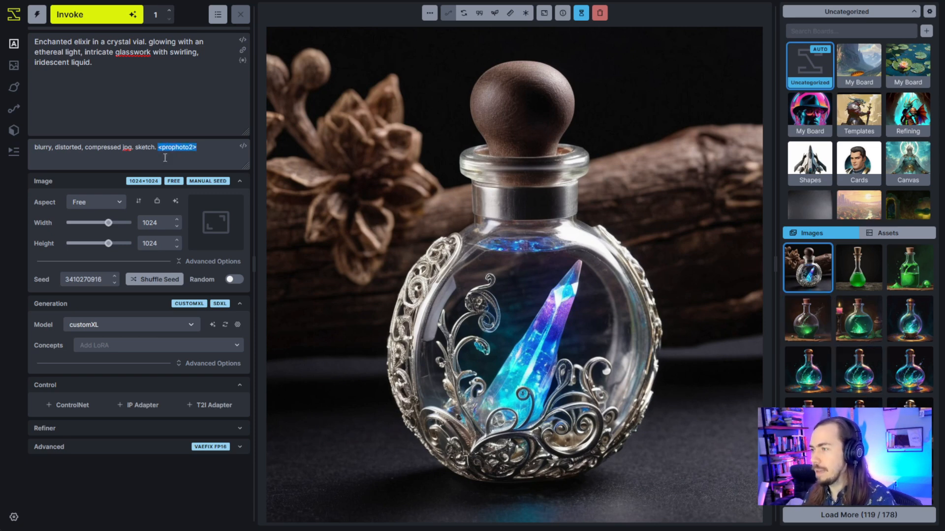
{"action": "key", "text": "BackSpace"}
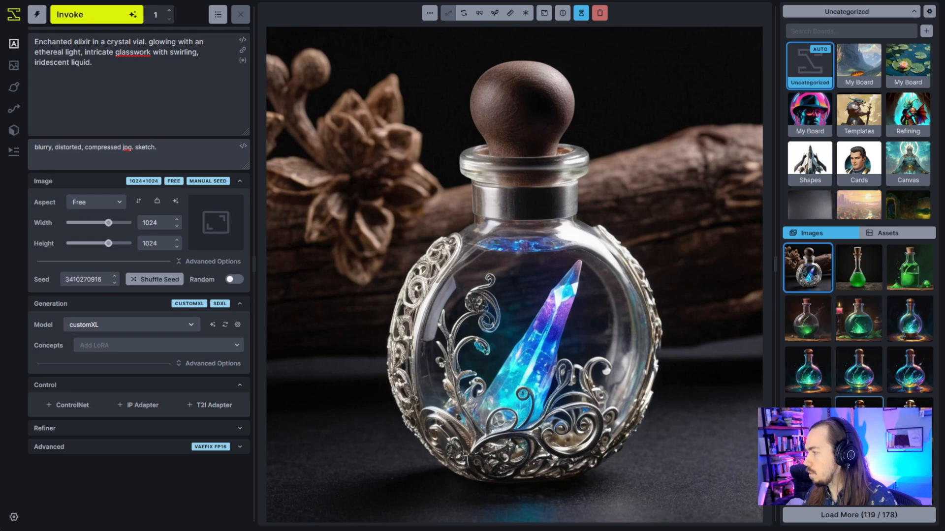
- Load all generation parameters from the green enchanted potion image with the pink candle
{"action": "left_click", "coordinate": [859, 319]}
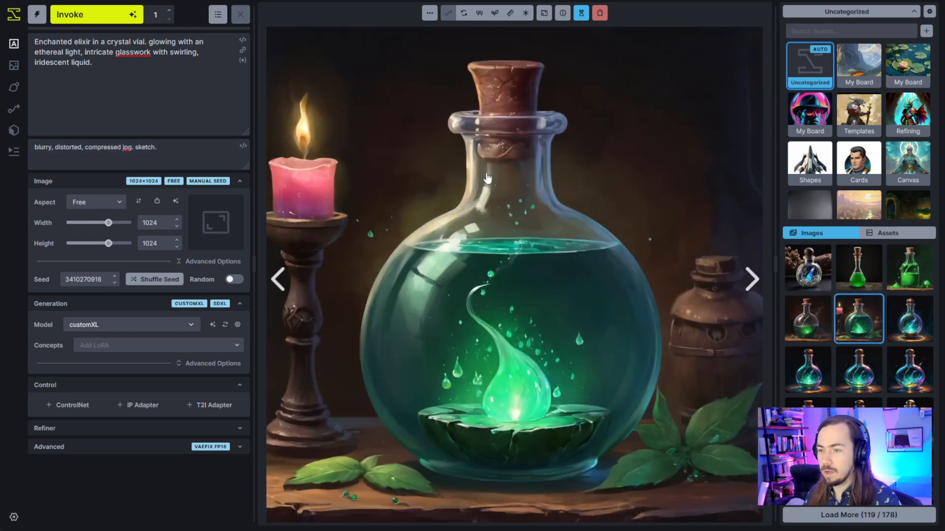
{"action": "left_click", "coordinate": [525, 19]}
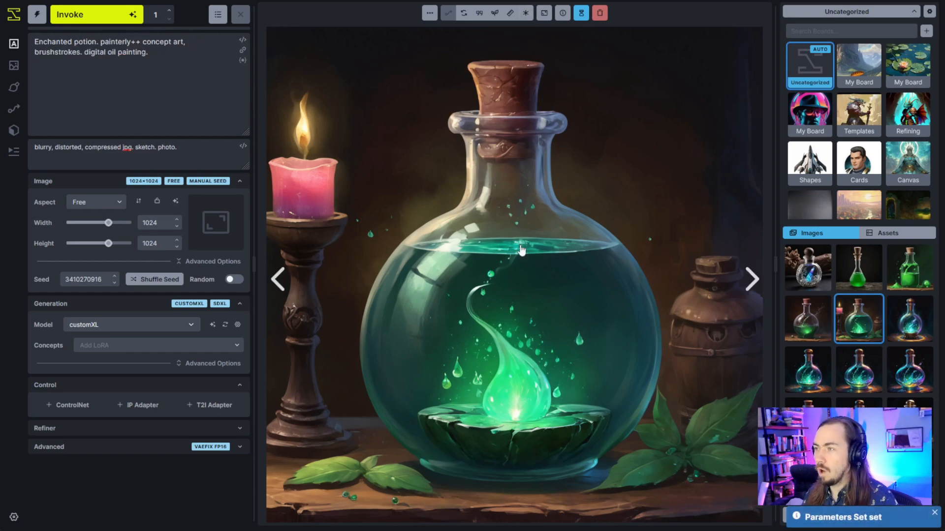
{"action": "left_click", "coordinate": [39, 66]}
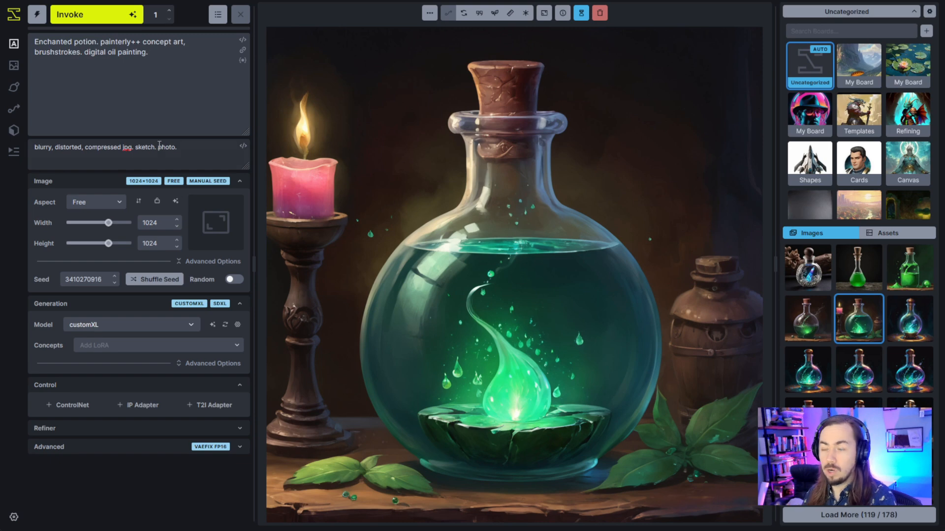
{"action": "left_click", "coordinate": [207, 152]}
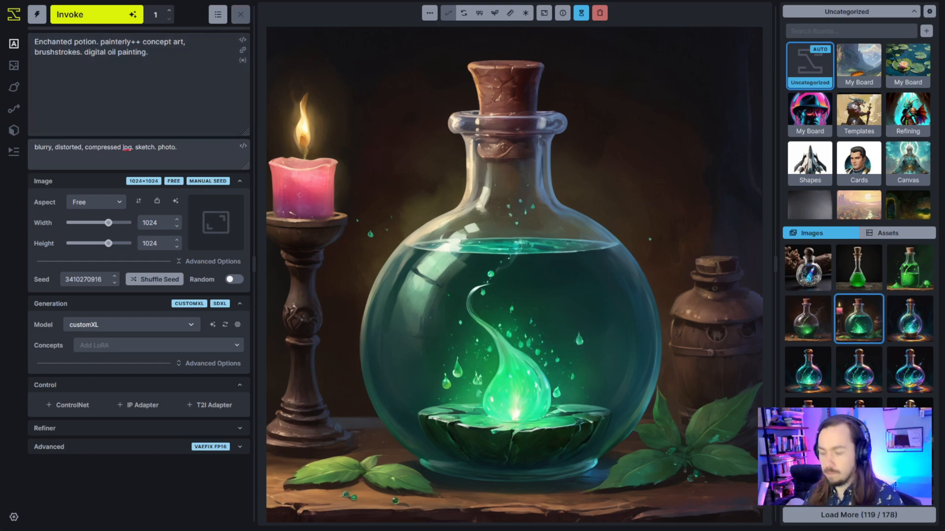
- Append the <prophoto2>+ embedding to the end of the negative prompt and generate an image
{"action": "key", "text": "less"}
{"action": "type", "text": "pro"}
{"action": "key", "text": "Down"}
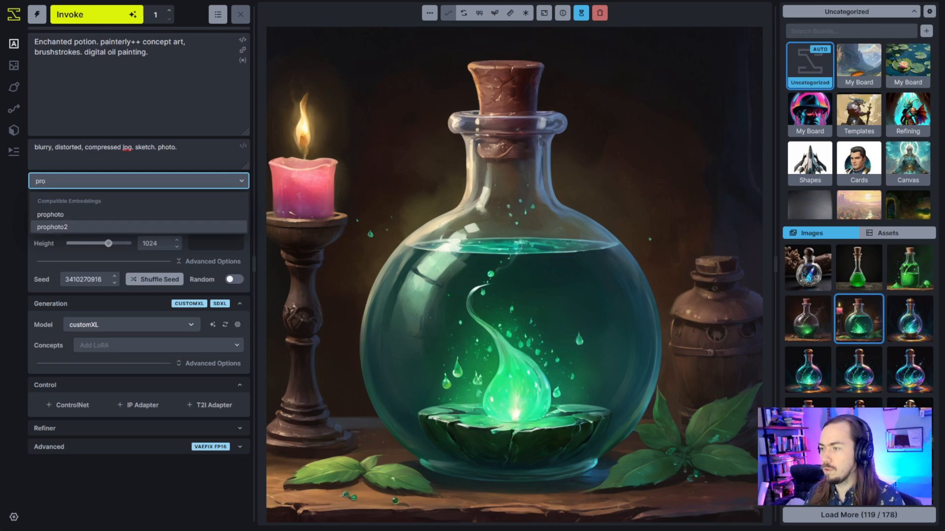
{"action": "key", "text": "Return"}
{"action": "type", "text": "+"}
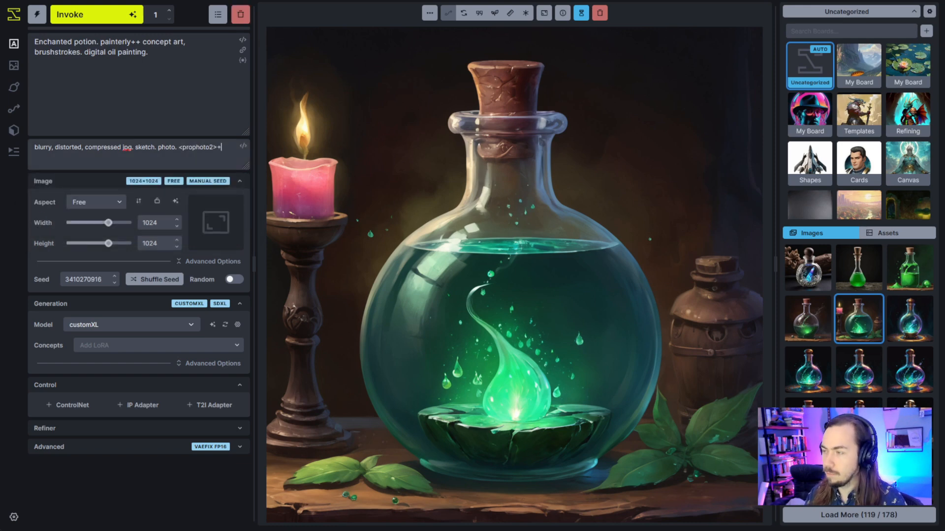
{"action": "left_click", "coordinate": [122, 20]}
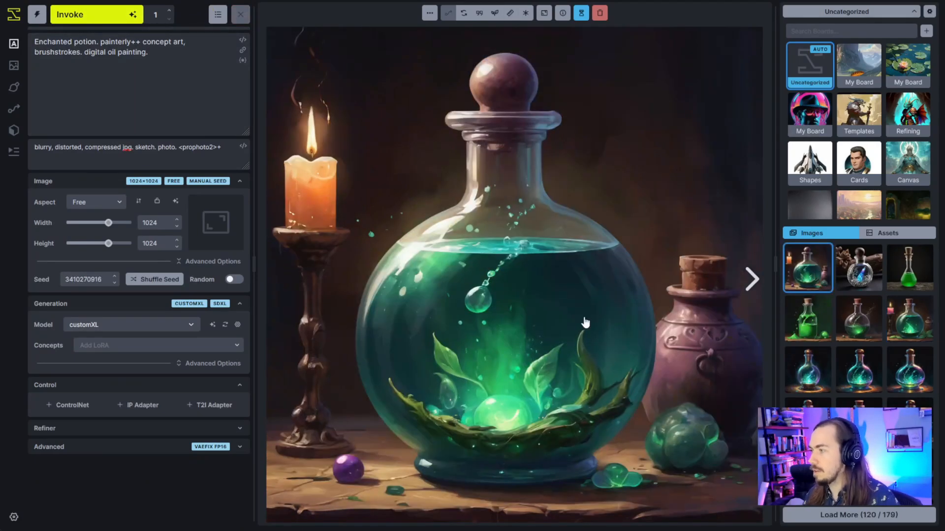
- Compare the new orange-candle potion image with the earlier pink-candle version
{"action": "left_click", "coordinate": [902, 340]}
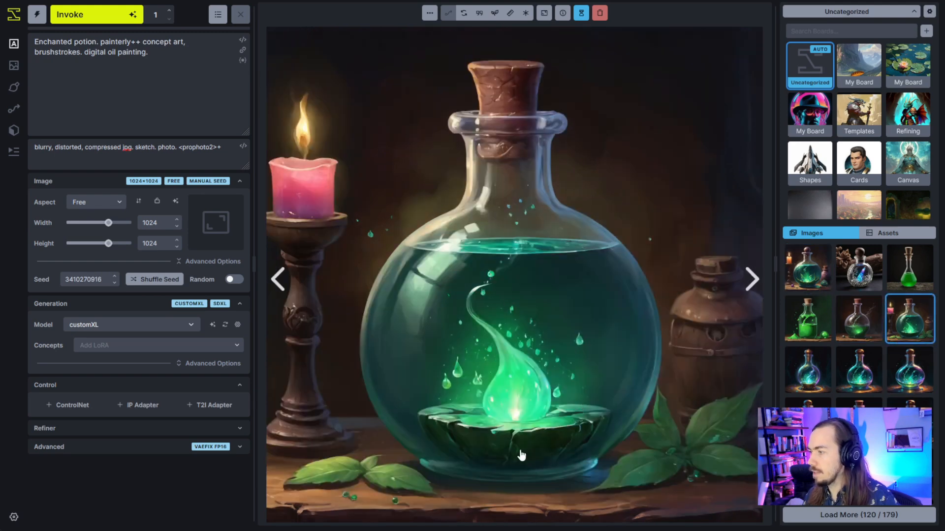
{"action": "left_click", "coordinate": [808, 268]}
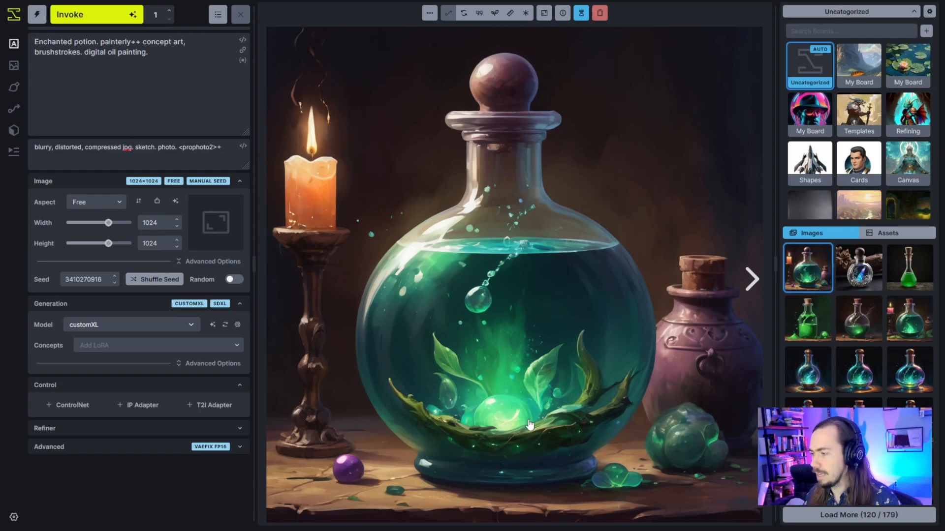
{"action": "left_click", "coordinate": [909, 318]}
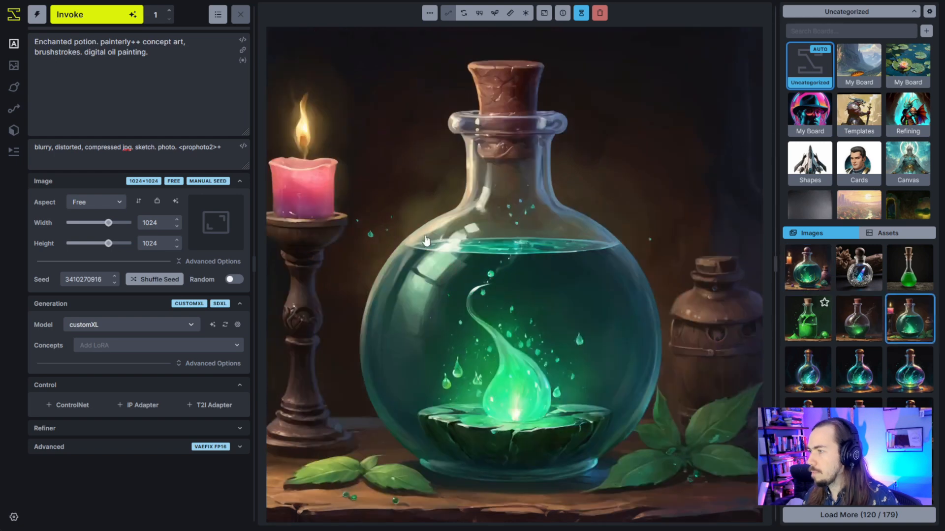
{"action": "left_click", "coordinate": [790, 281]}
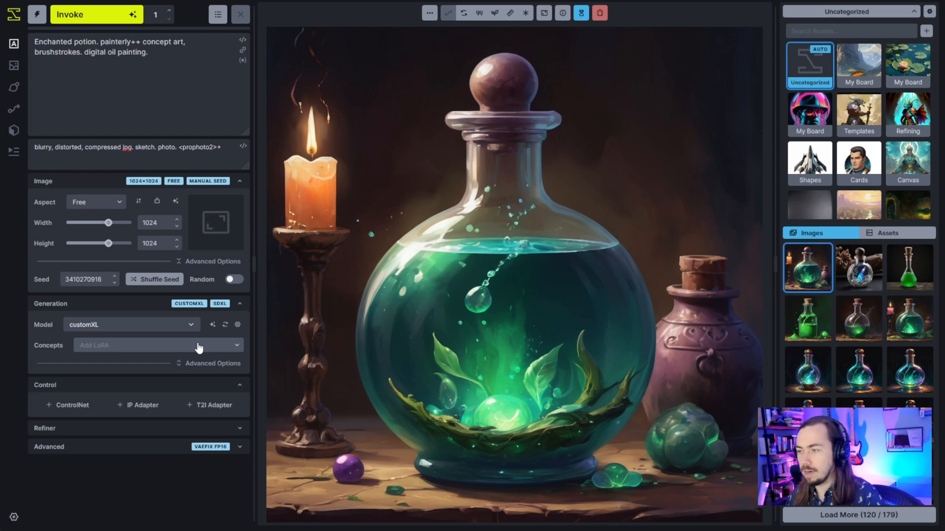
- Add the prophoto-lora concept with a weight of 0.49 and generate an image
{"action": "left_click", "coordinate": [197, 347]}
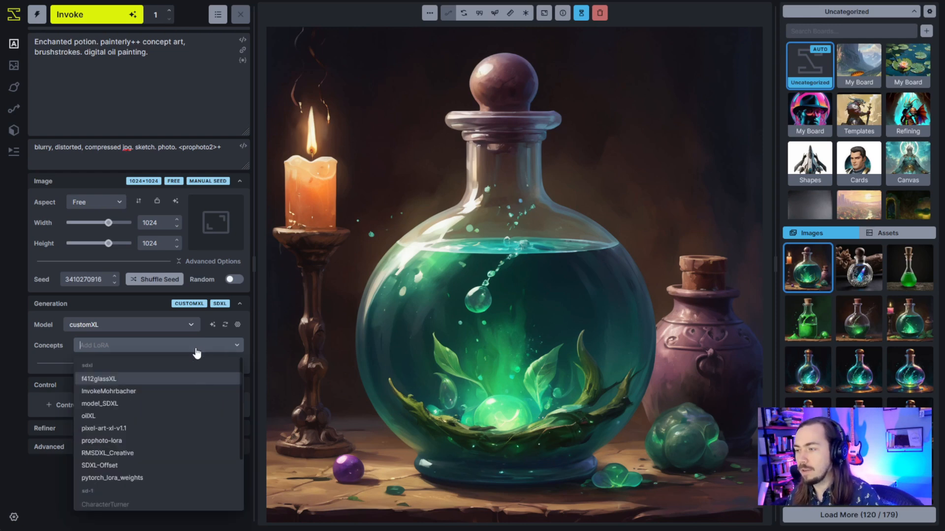
{"action": "left_click", "coordinate": [159, 441]}
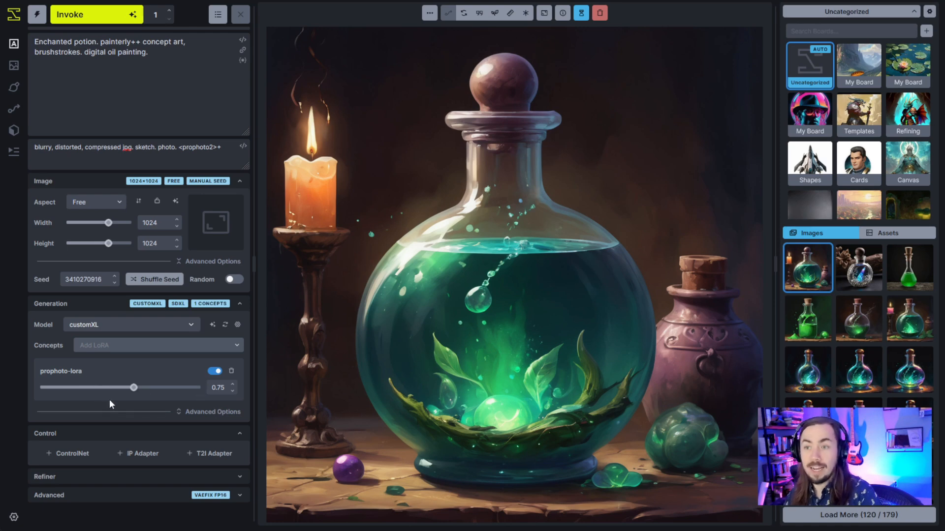
{"action": "left_click_drag", "start_coordinate": [133, 388], "coordinate": [120, 389]}
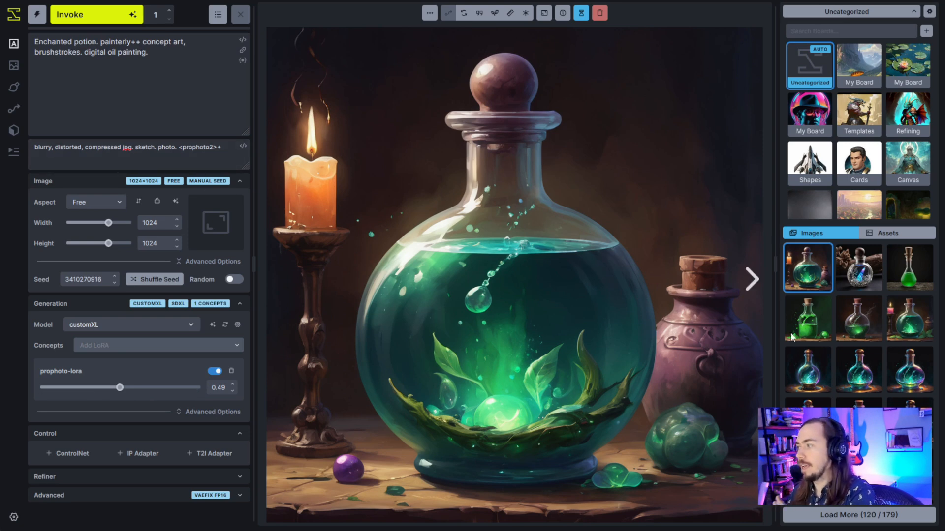
{"action": "left_click", "coordinate": [903, 331]}
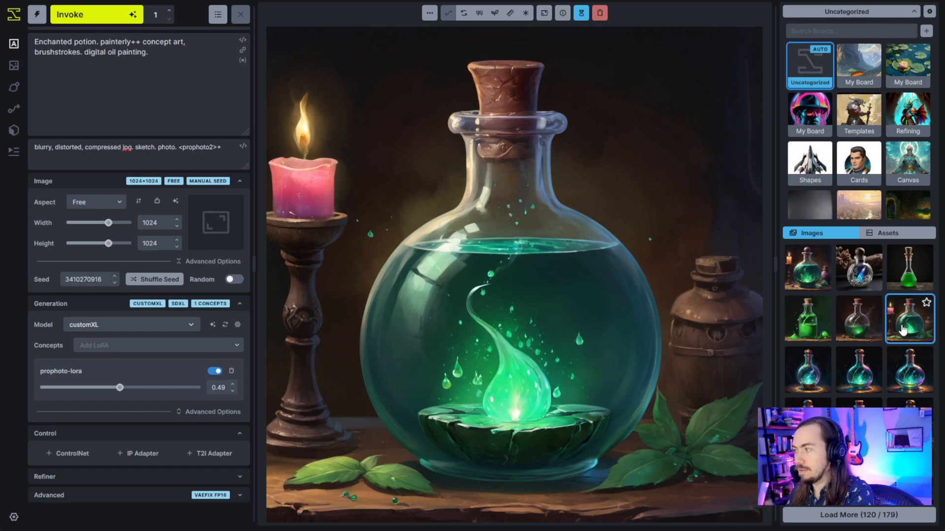
{"action": "left_click", "coordinate": [819, 282]}
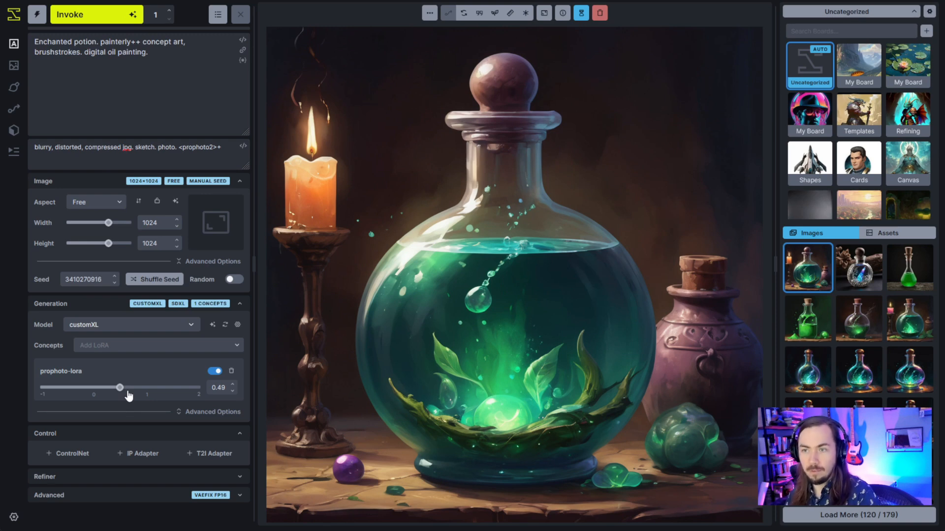
{"action": "left_click", "coordinate": [109, 16]}
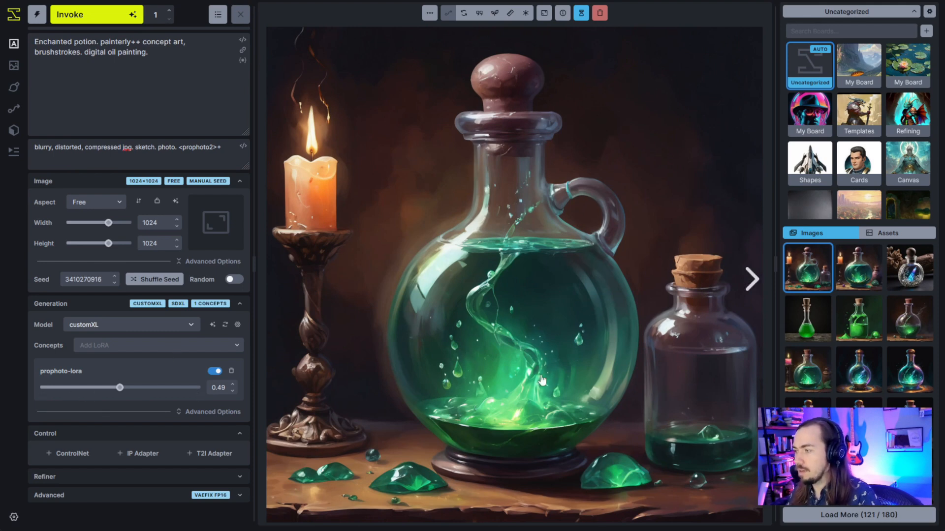
- Compare the handled-bottle potion image with the previous orange-candle version and the pink-candle version
{"action": "left_click", "coordinate": [752, 279]}
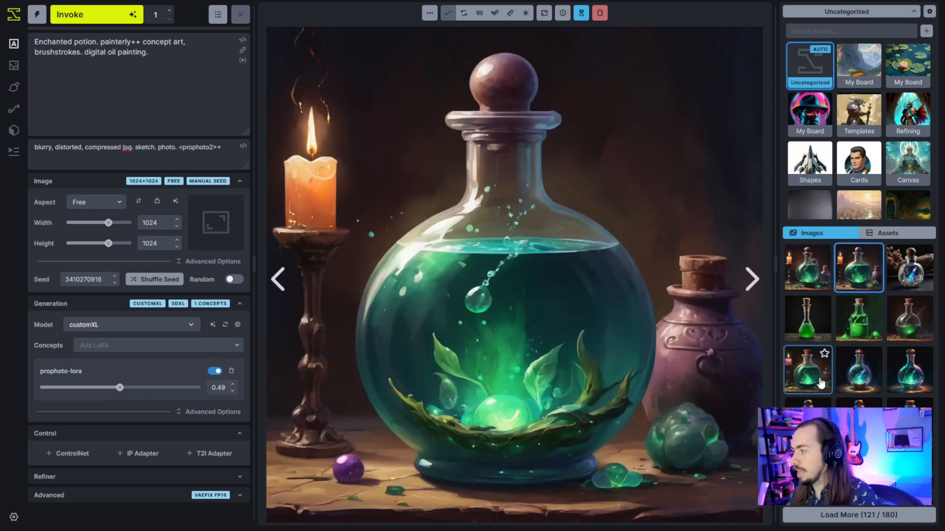
{"action": "left_click", "coordinate": [807, 369]}
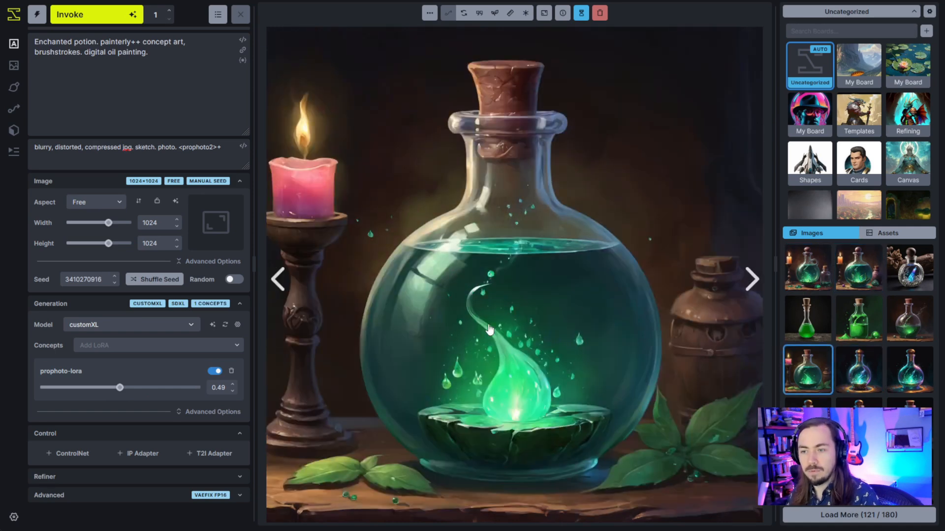
{"action": "left_click", "coordinate": [871, 272]}
{"action": "left_click", "coordinate": [813, 270]}
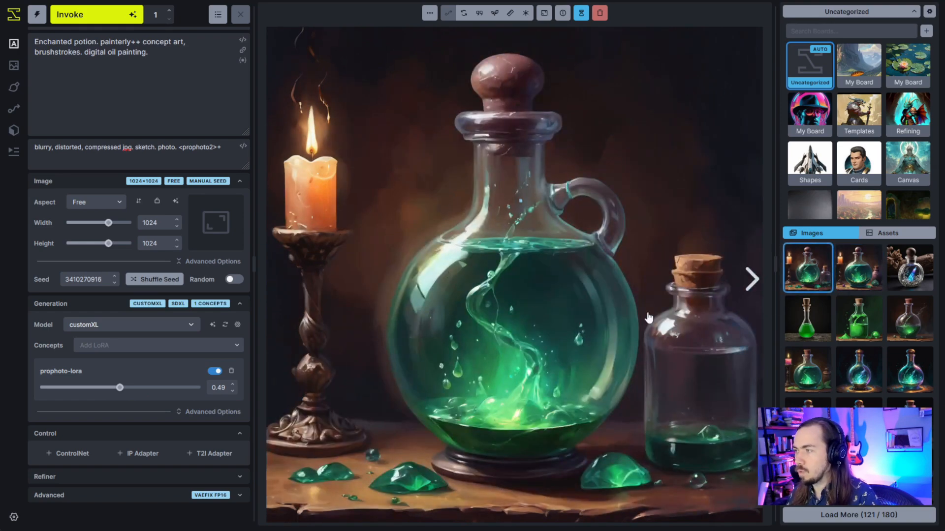
{"action": "left_click", "coordinate": [861, 270]}
{"action": "left_click", "coordinate": [809, 270]}
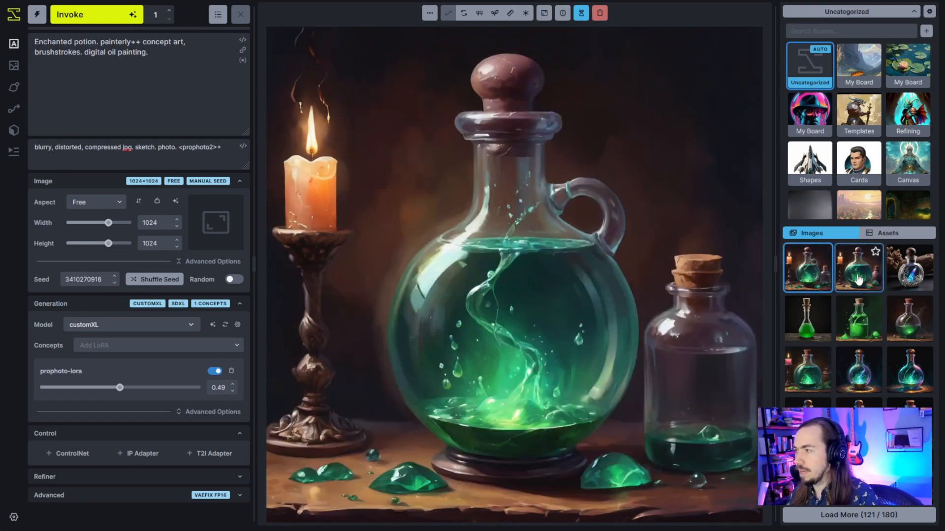
{"action": "left_click", "coordinate": [824, 363]}
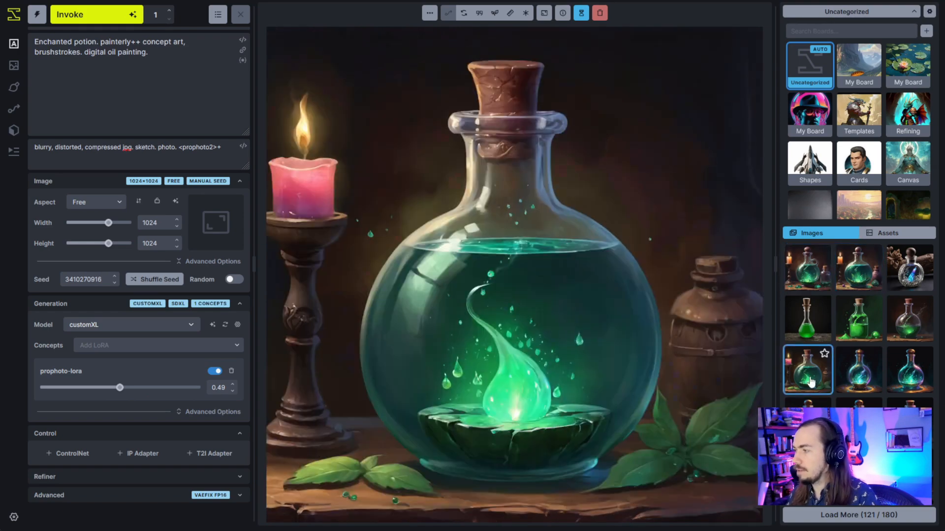
{"action": "left_click", "coordinate": [796, 281]}
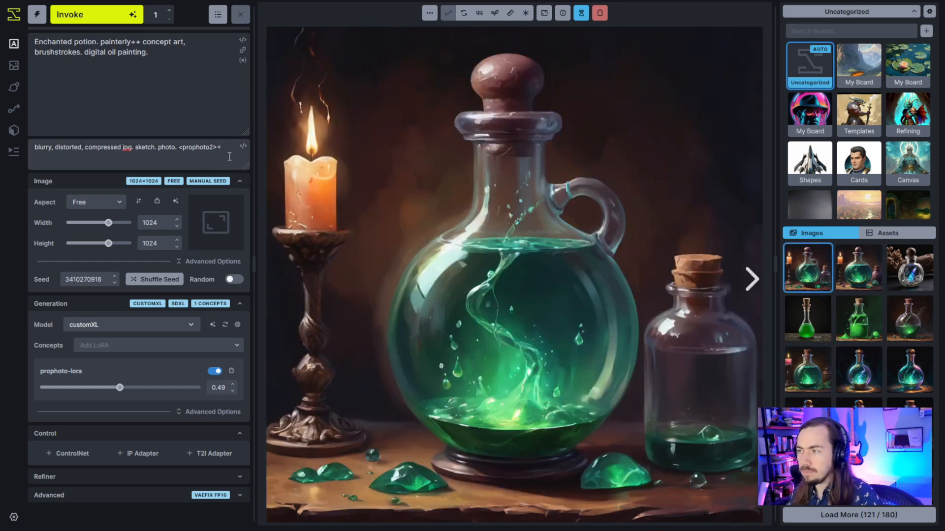
- Move <prophoto2>+ from the negative prompt to the positive prompt, replacing the painterly style terms after "Enchanted potion."
{"action": "left_click_drag", "start_coordinate": [230, 156], "coordinate": [178, 148]}
{"action": "key", "text": "ctrl+c"}
{"action": "key", "text": "BackSpace"}
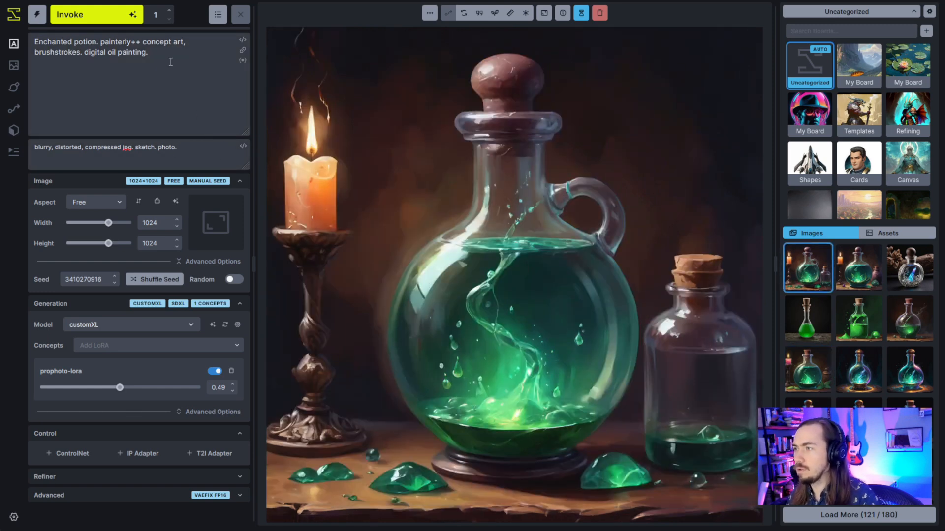
{"action": "mouse_move", "coordinate": [167, 58]}
{"action": "left_mouse_down"}
{"action": "mouse_move", "coordinate": [95, 51]}
{"action": "mouse_move", "coordinate": [102, 42]}
{"action": "left_mouse_up"}
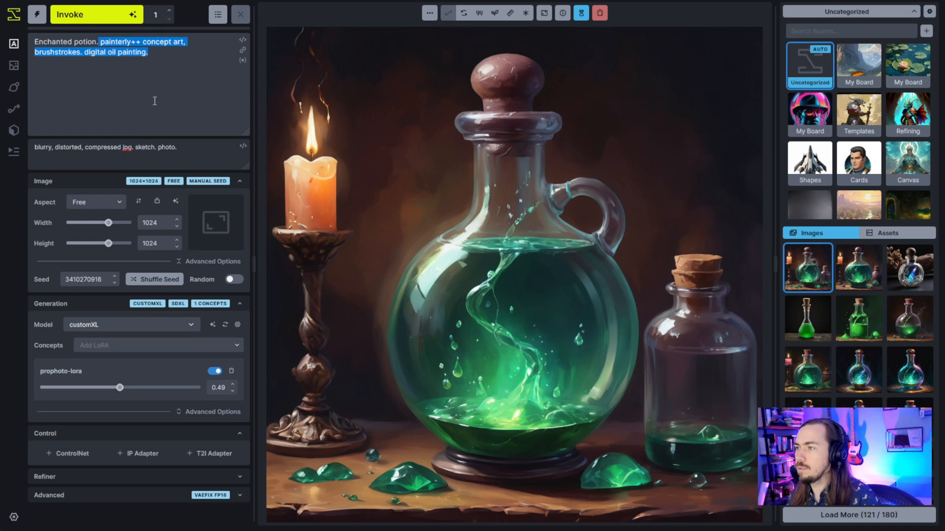
{"action": "key", "text": "ctrl+v"}
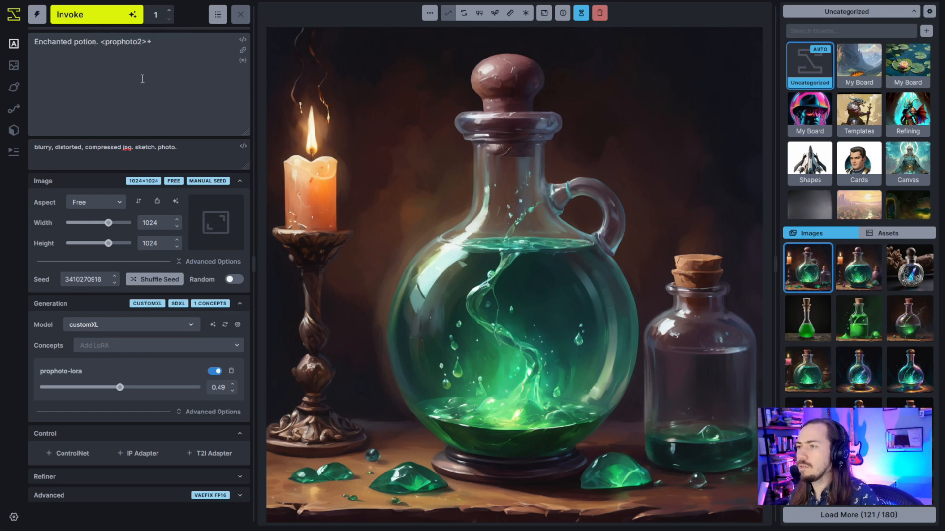
- Remove "photo." from the negative prompt and generate an image
{"action": "left_click_drag", "start_coordinate": [183, 149], "coordinate": [158, 152]}
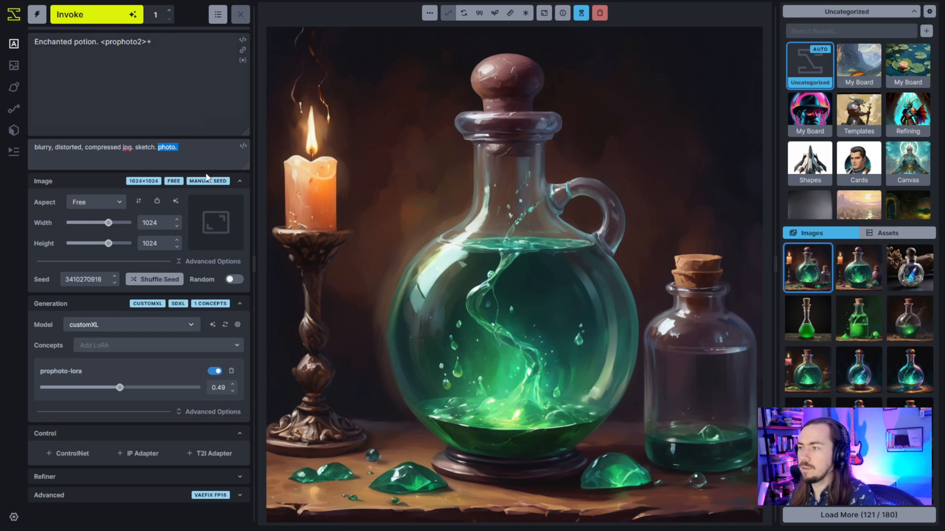
{"action": "key", "text": "BackSpace"}
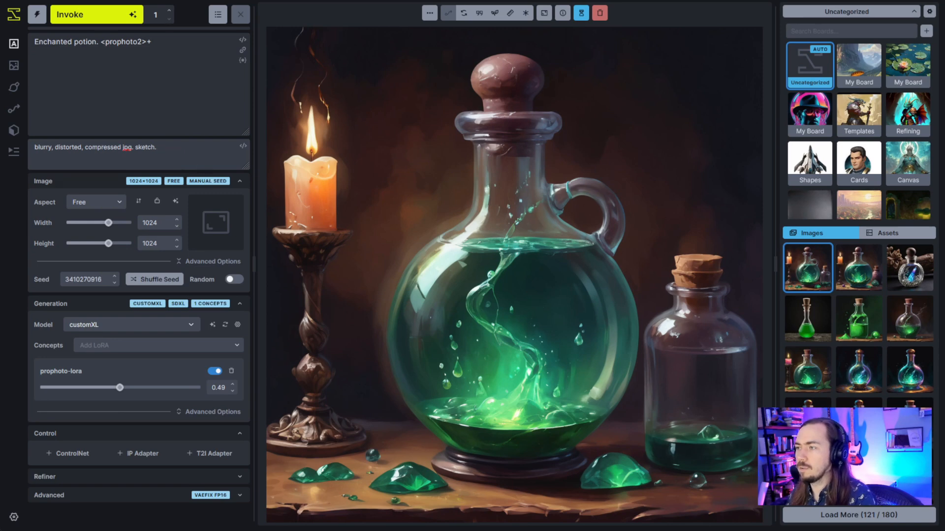
{"action": "left_click", "coordinate": [104, 16]}
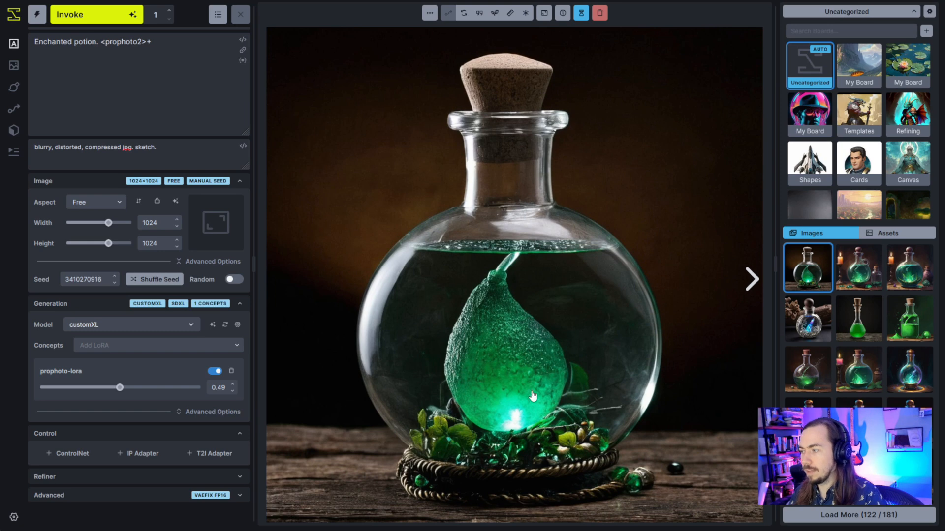
- Delete "Enchanted" from the positive prompt and generate another image
{"action": "double_click", "coordinate": [62, 42]}
{"action": "key", "text": "BackSpace"}
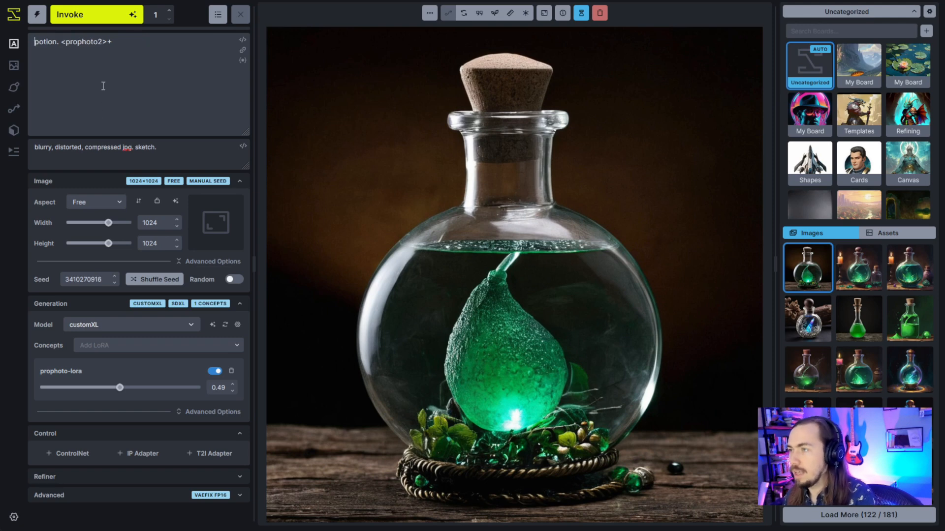
{"action": "left_click", "coordinate": [104, 20]}
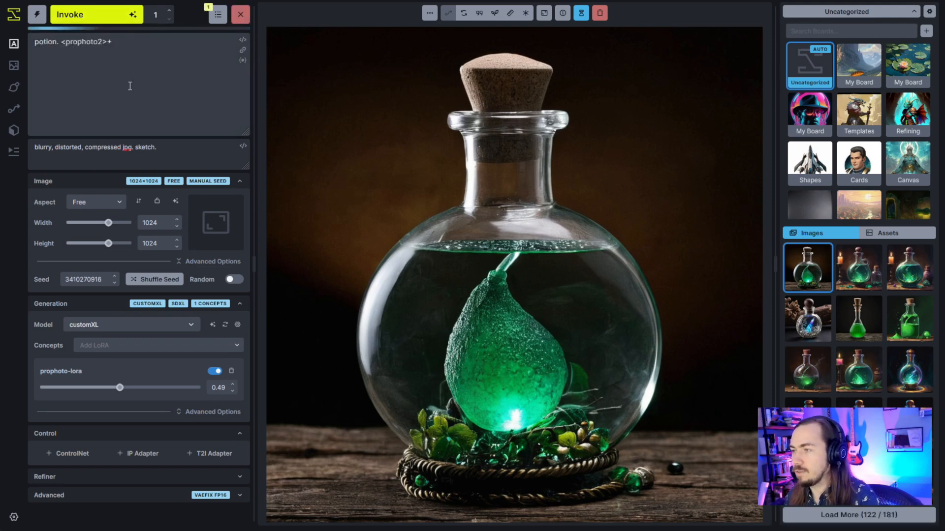
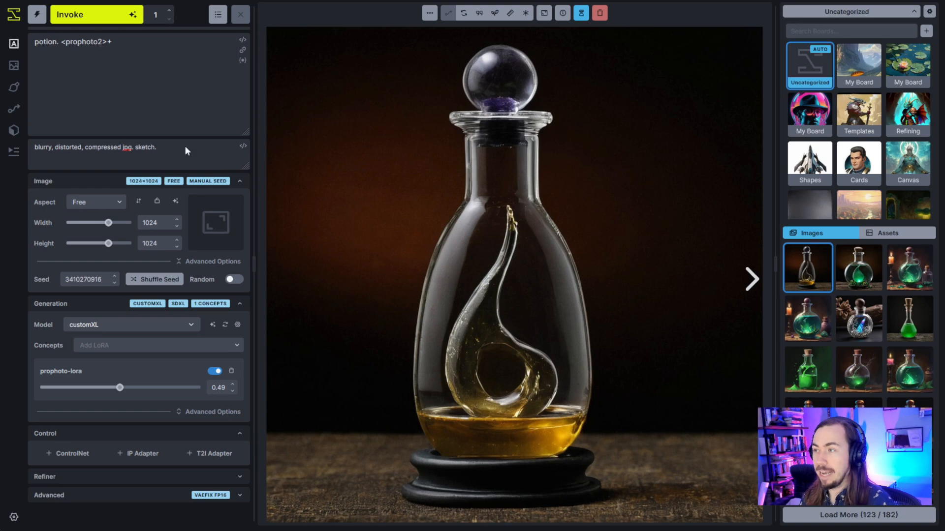
- Reuse the prompts of the teal and purple painterly elixir image and copy "bold ink, painterly++ concept art, brushstrokes. digital oil painting."
{"action": "left_click_drag", "start_coordinate": [112, 42], "coordinate": [63, 48]}
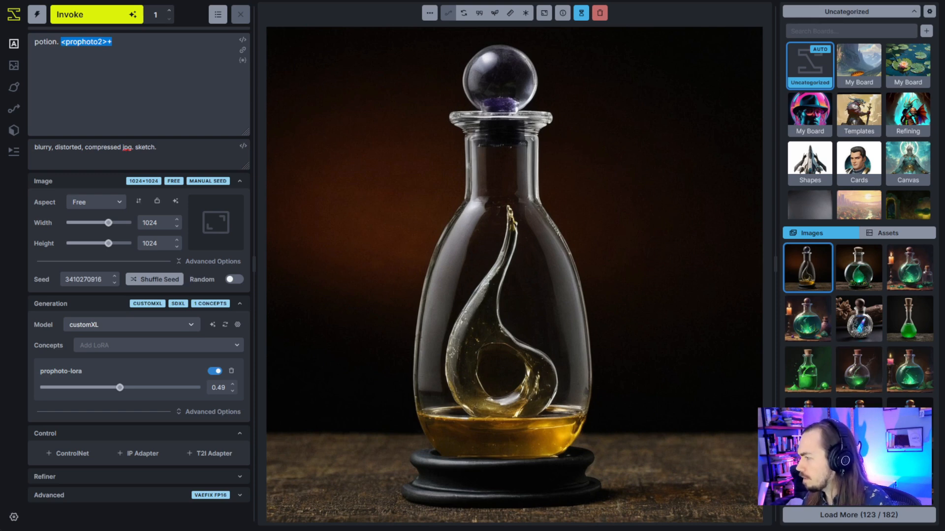
{"action": "left_click", "coordinate": [859, 423]}
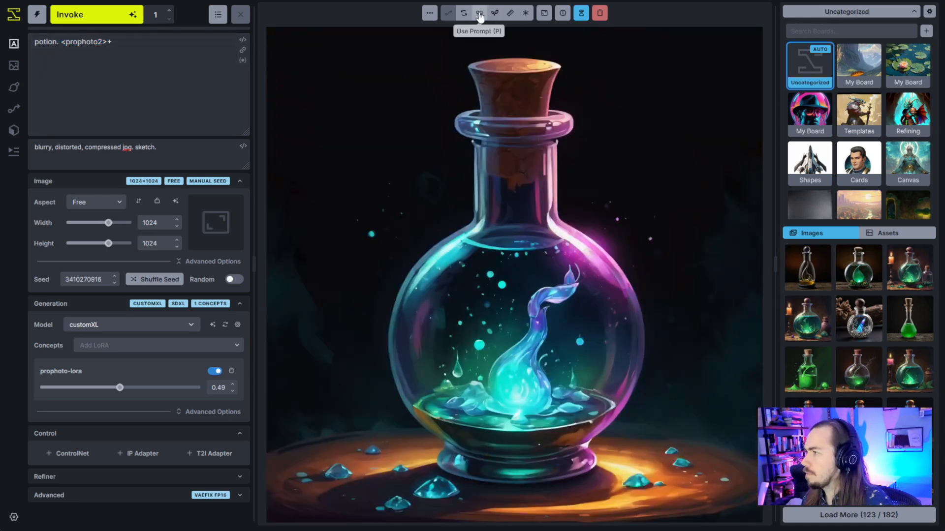
{"action": "left_click", "coordinate": [479, 14]}
{"action": "mouse_move", "coordinate": [65, 73]}
{"action": "left_mouse_down"}
{"action": "mouse_move", "coordinate": [187, 62]}
{"action": "mouse_move", "coordinate": [177, 52]}
{"action": "left_mouse_up"}
{"action": "key", "text": "ctrl+c"}
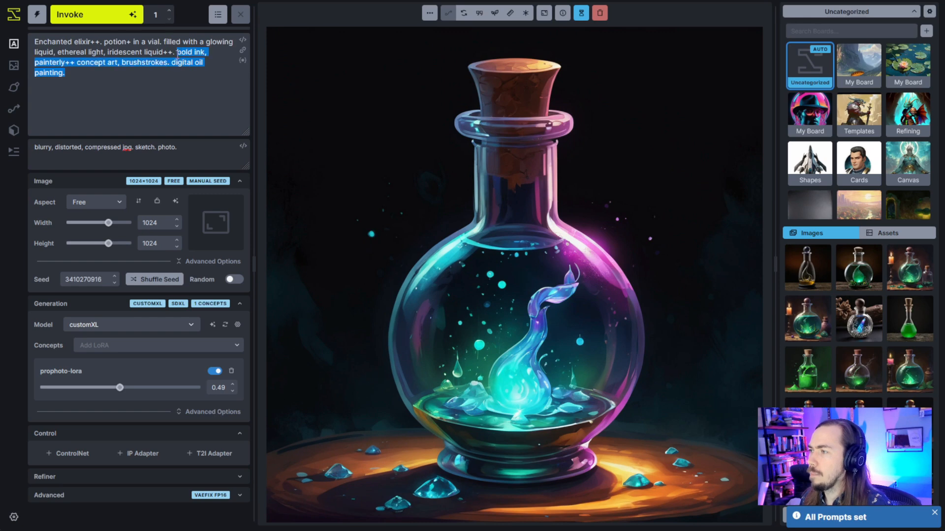
{"action": "left_click", "coordinate": [121, 88]}
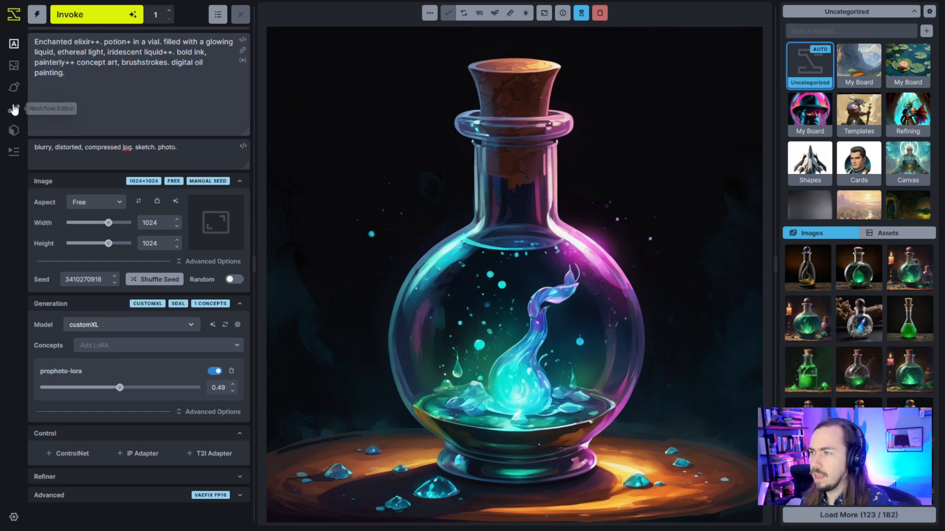
- Add "bold ink, painterly++ concept art, brushstrokes. digital oil painting." as a trigger phrase of the customXL model
{"action": "left_click", "coordinate": [15, 130]}
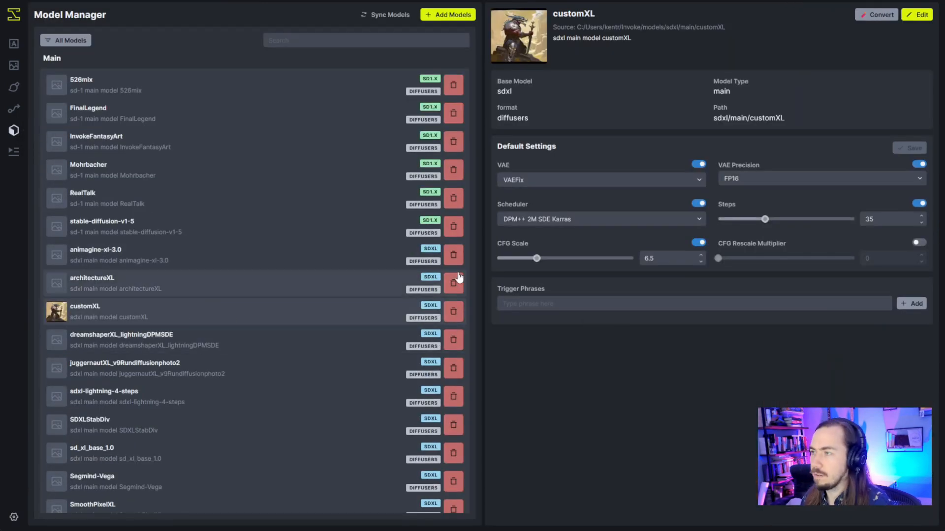
{"action": "left_click", "coordinate": [572, 310]}
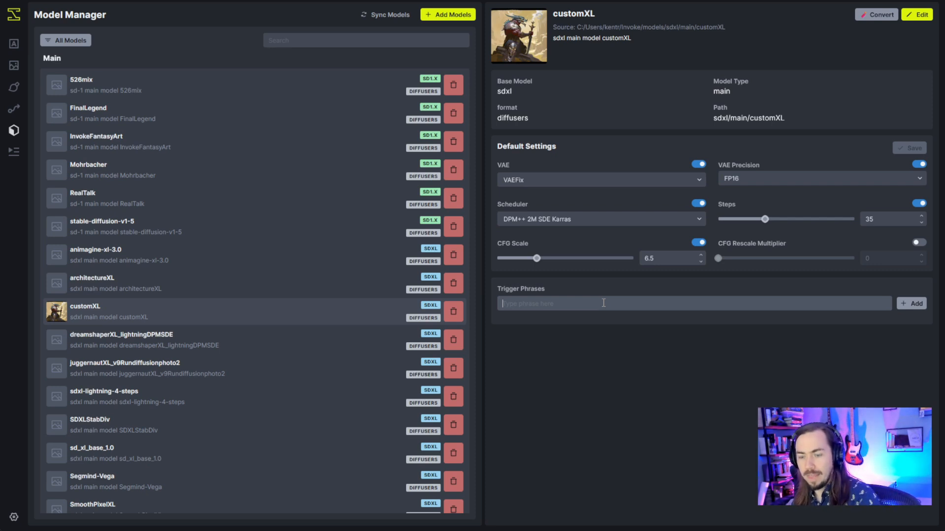
{"action": "key", "text": "ctrl+v"}
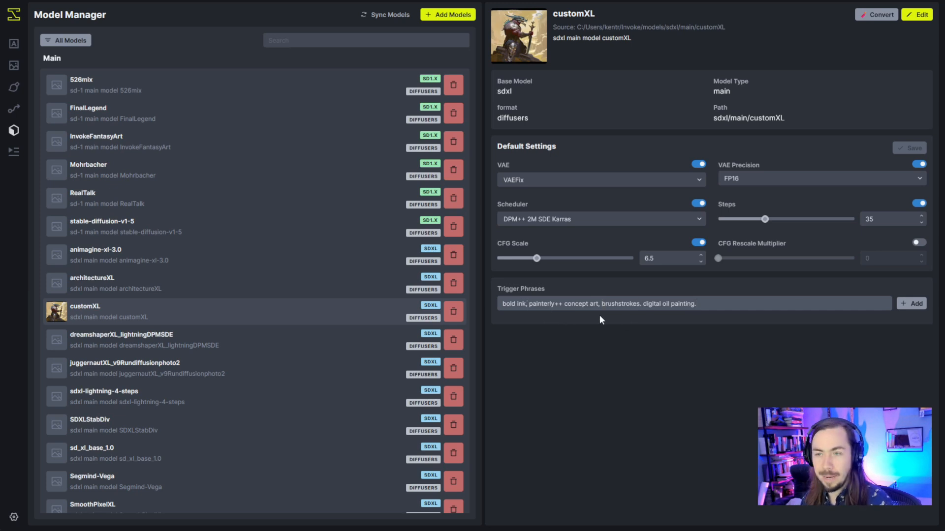
{"action": "left_click", "coordinate": [912, 303]}
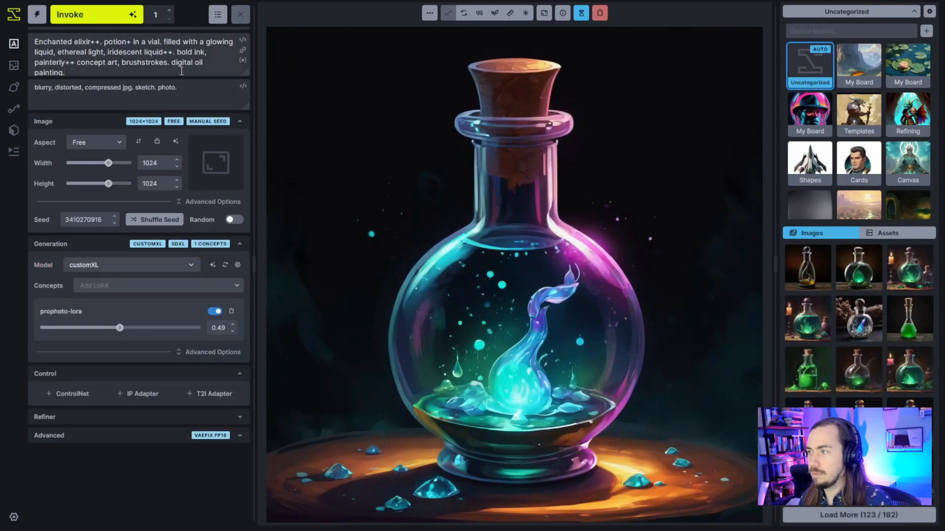
- Return to image generation and replace the whole positive prompt with "a sniper rifle."
{"action": "left_click", "coordinate": [182, 70]}
{"action": "key", "text": "ctrl+a"}
{"action": "key", "text": "BackSpace"}
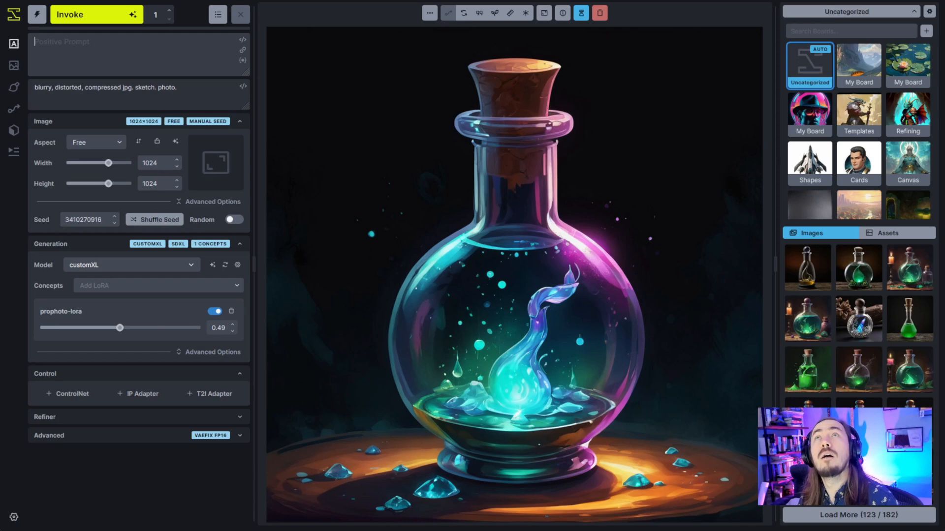
{"action": "type", "text": "a"}
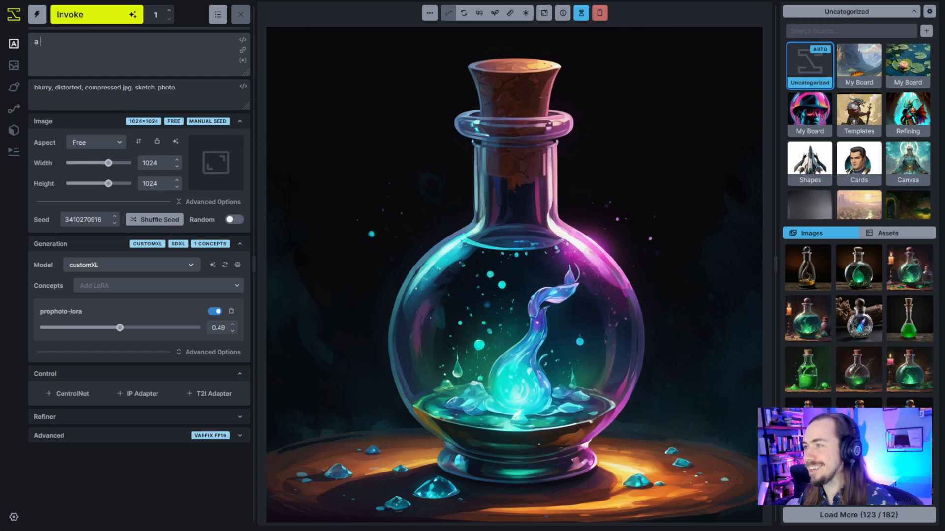
{"action": "type", "text": "sniper rifle"}
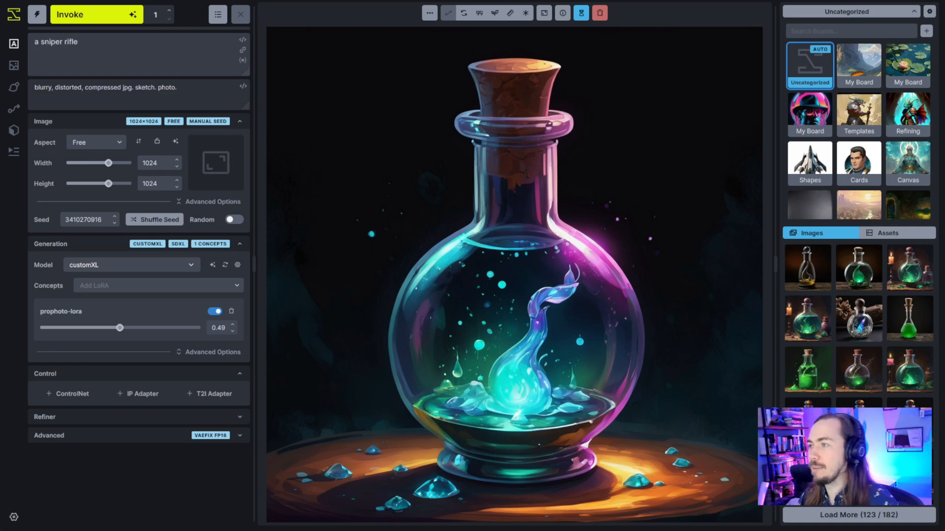
{"action": "type", "text": "."}
{"action": "key", "text": "ctrl+v"}
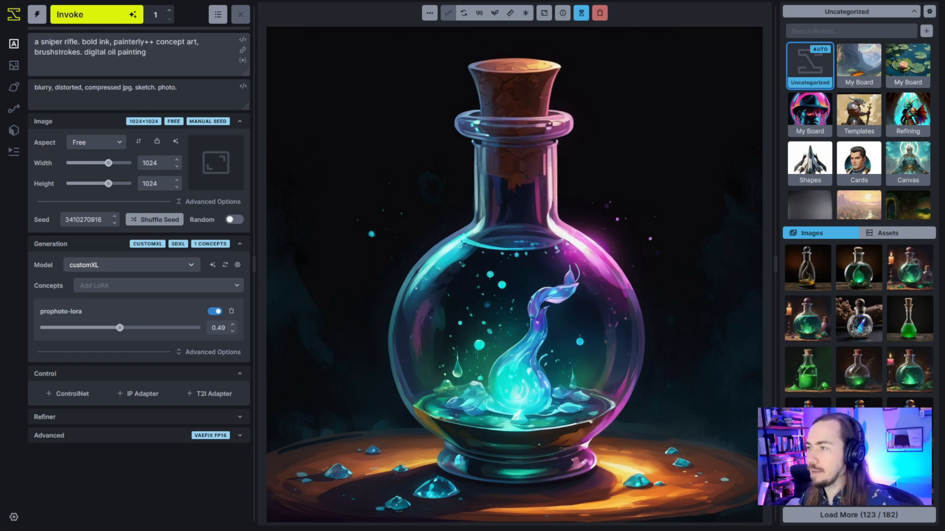
{"action": "key", "text": "ctrl+shift+Left"}
{"action": "key", "text": "ctrl+shift+Left"}
{"action": "key", "text": "ctrl+shift+Left"}
{"action": "key", "text": "ctrl+shift+Left"}
{"action": "key", "text": "ctrl+shift+Left"}
{"action": "key", "text": "ctrl+shift+Left"}
{"action": "key", "text": "ctrl+shift+Left"}
{"action": "key", "text": "ctrl+shift+Left"}
{"action": "key", "text": "ctrl+shift+Left"}
{"action": "key", "text": "BackSpace"}
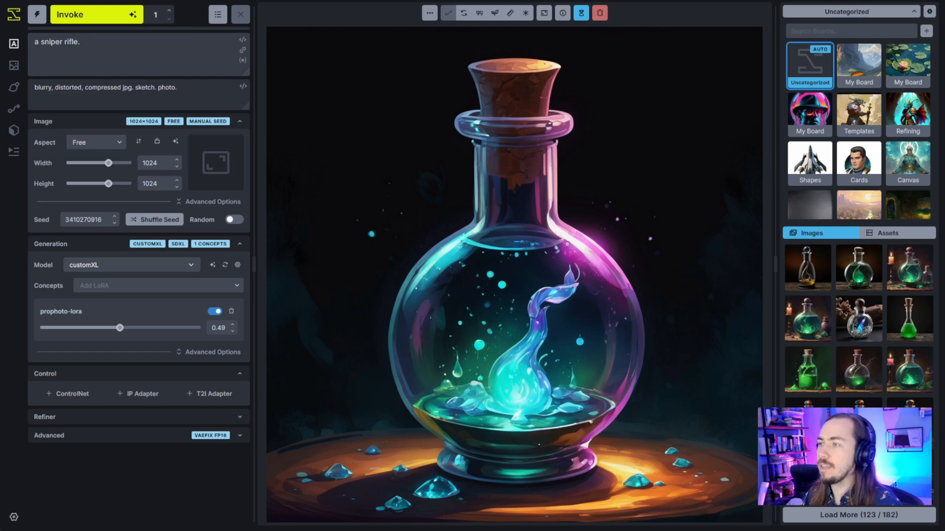
- Append the main model's saved painterly trigger phrase to the positive prompt after "a sniper rifle."
{"action": "key", "text": "ctrl+Return"}
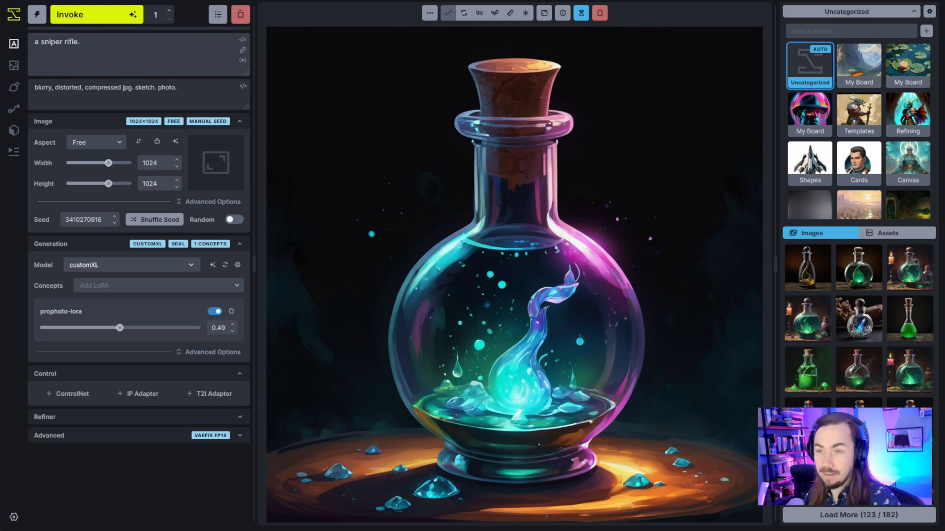
{"action": "key", "text": "less"}
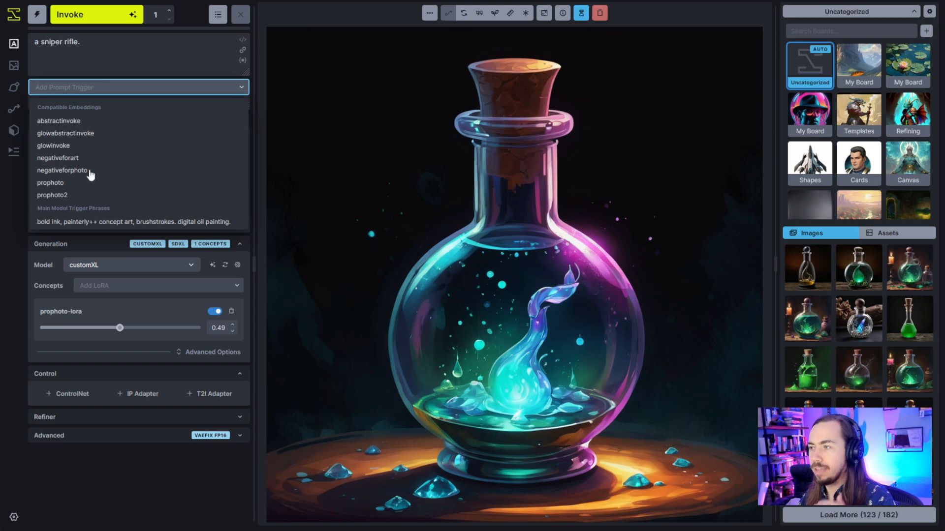
{"action": "left_click", "coordinate": [94, 223]}
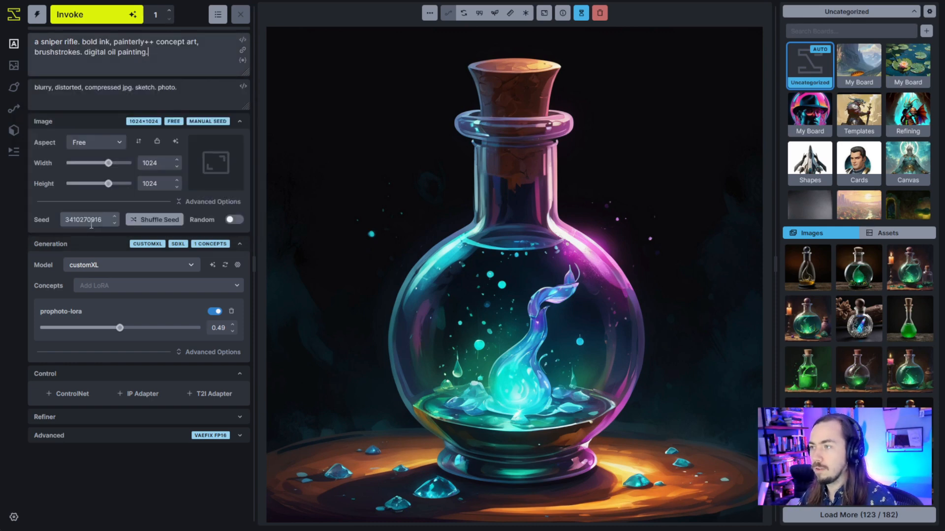
- Remove prophoto-lora from the concepts and generate the sniper rifle image without it, cancelling the run started with it
{"action": "left_click", "coordinate": [108, 22]}
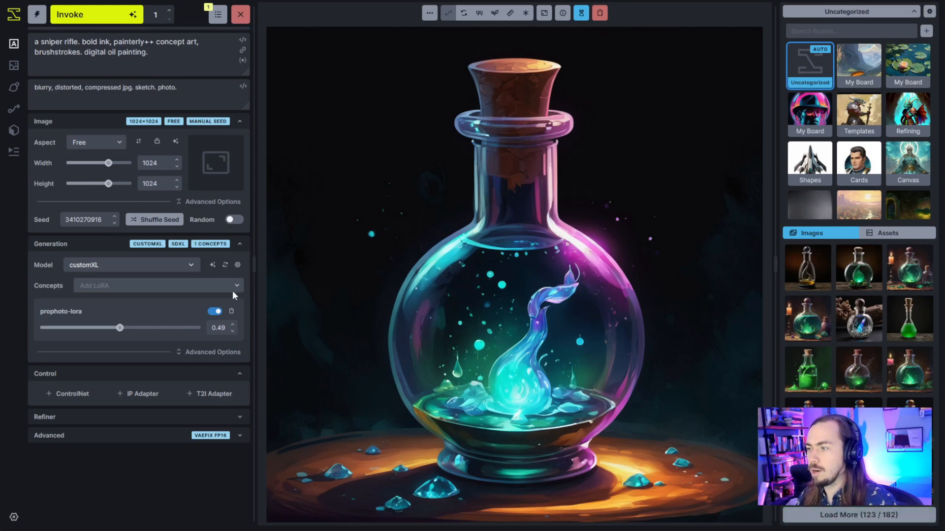
{"action": "left_click", "coordinate": [240, 14]}
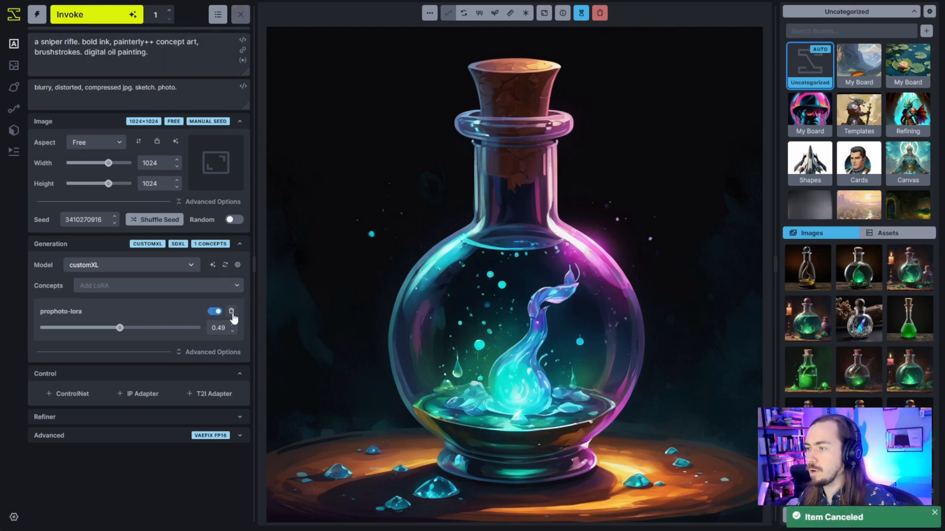
{"action": "left_click", "coordinate": [231, 313]}
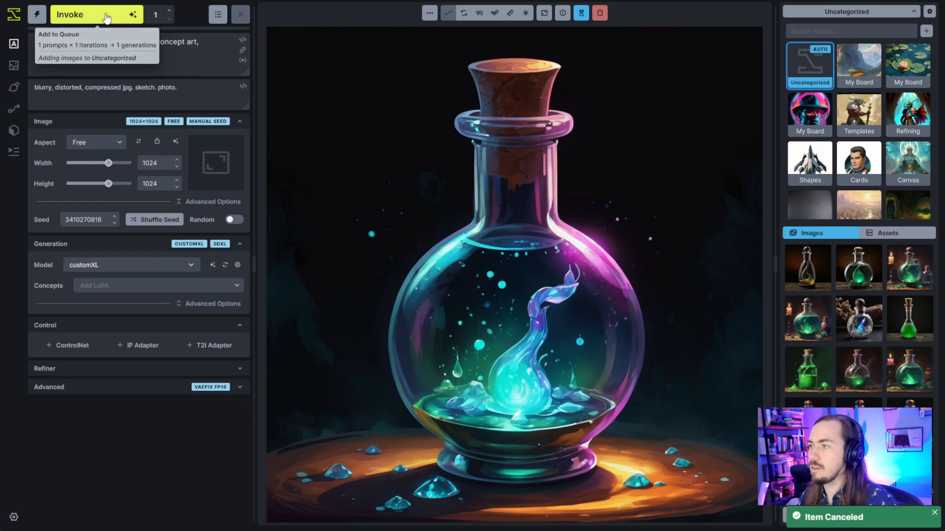
{"action": "key", "text": "ctrl+Return"}
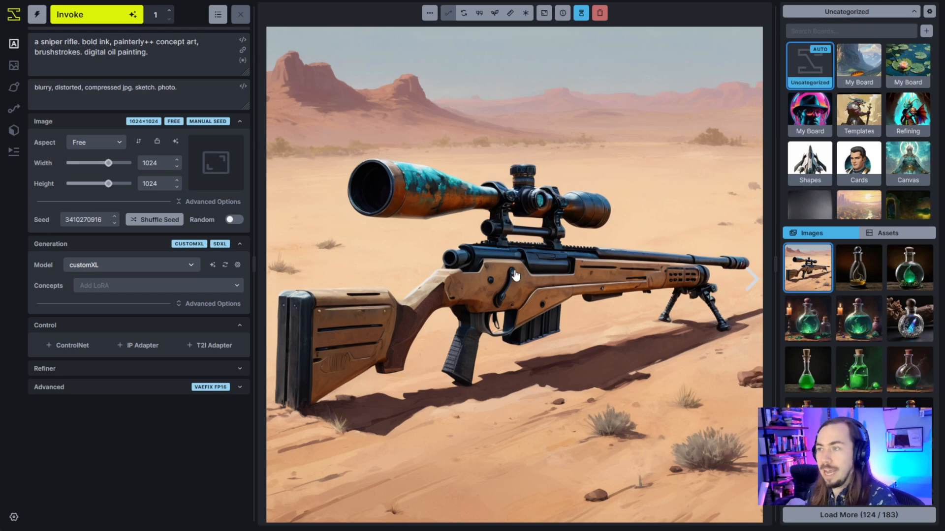
- Replace "a sniper rifle" with "a midcentury modern chair" in the positive prompt, then generate the image and compare it with the rifle image
{"action": "left_click_drag", "start_coordinate": [80, 42], "coordinate": [258, 173]}
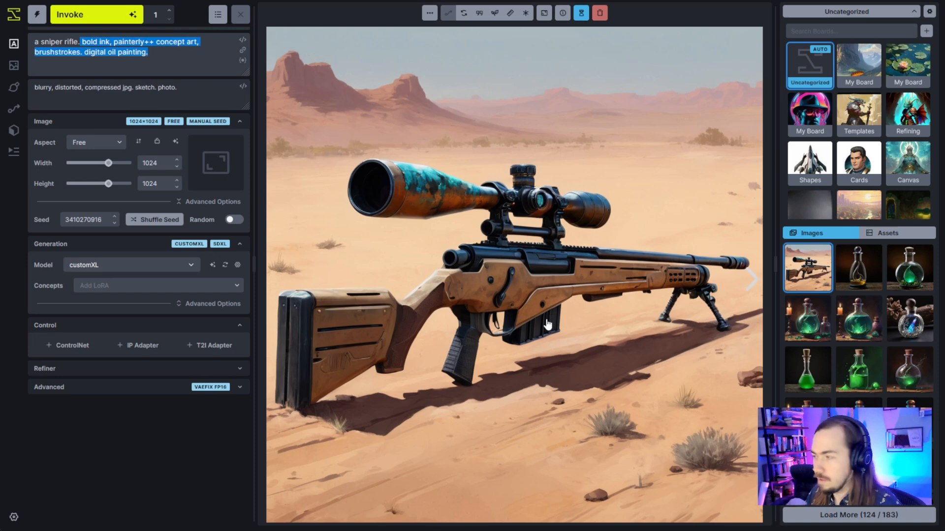
{"action": "left_click_drag", "start_coordinate": [78, 42], "coordinate": [35, 42]}
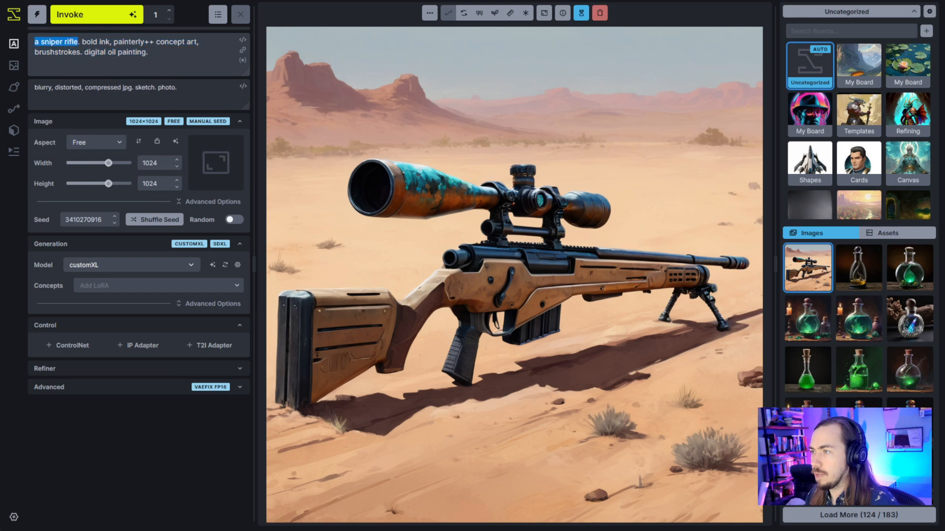
{"action": "type", "text": "a midcentur"}
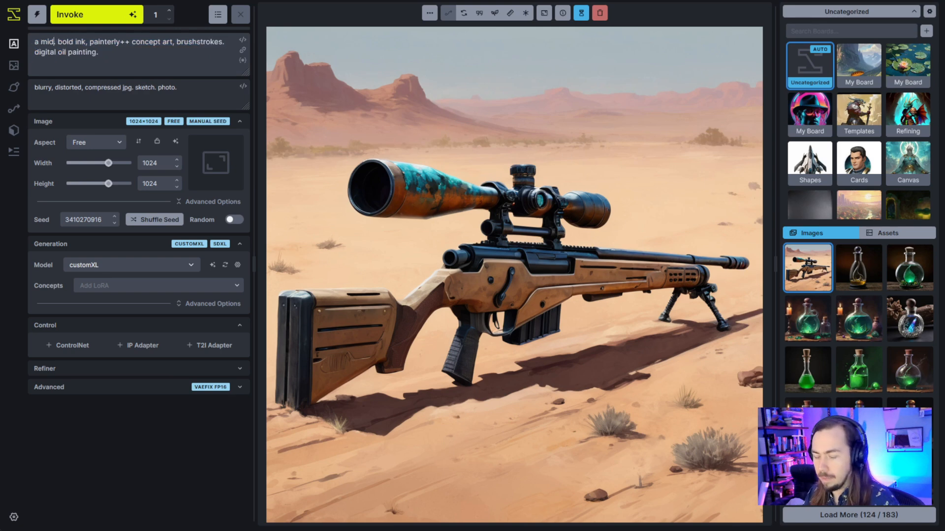
{"action": "type", "text": "y modern chair"}
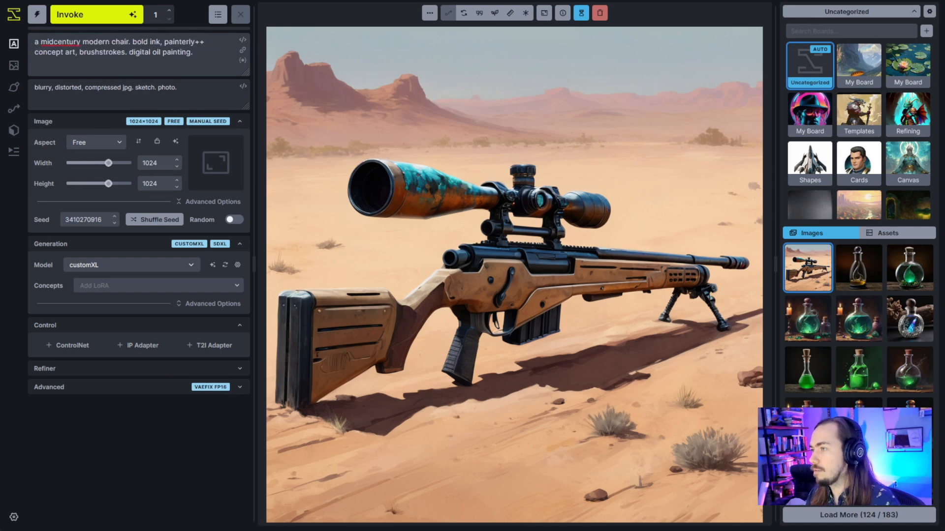
{"action": "left_click_drag", "start_coordinate": [41, 42], "coordinate": [64, 26]}
{"action": "left_click", "coordinate": [69, 15]}
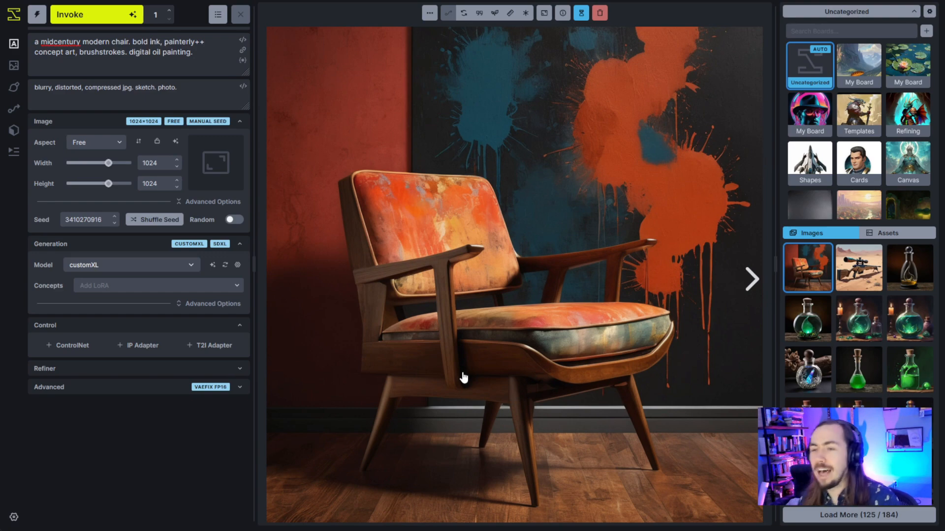
{"action": "left_click", "coordinate": [842, 269]}
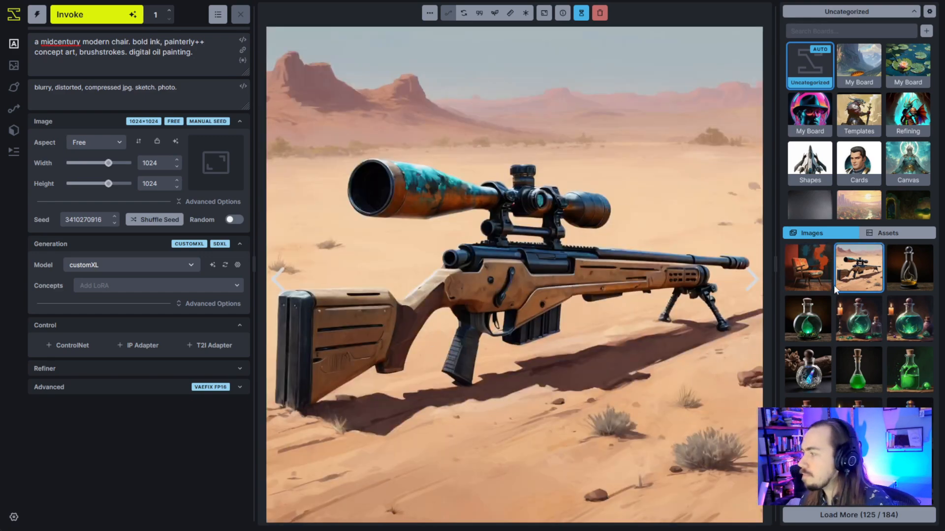
{"action": "left_click", "coordinate": [820, 290]}
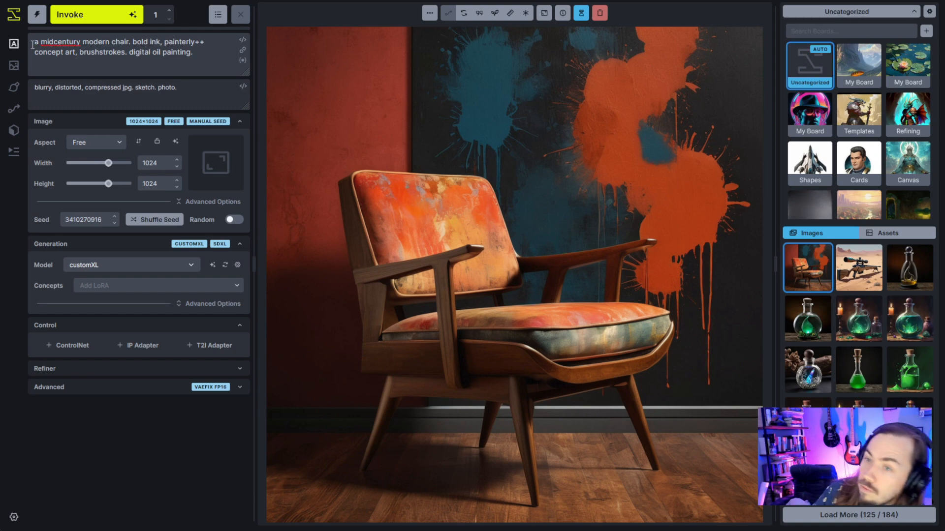
- Strengthen "photo" to "photo++" in the negative prompt and add the embedding <prophoto2>++ after it
{"action": "left_click", "coordinate": [189, 87]}
{"action": "key", "text": "BackSpace"}
{"action": "type", "text": "++"}
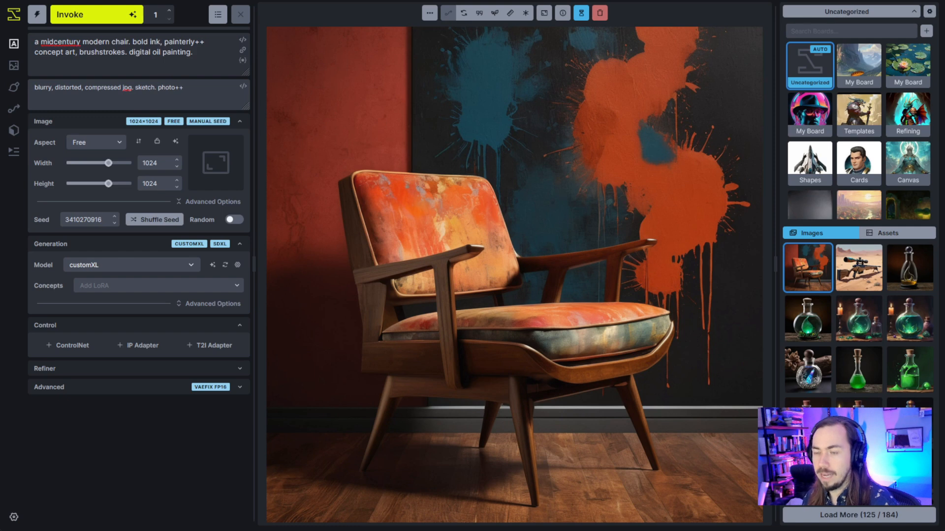
{"action": "key", "text": "less"}
{"action": "type", "text": "pro"}
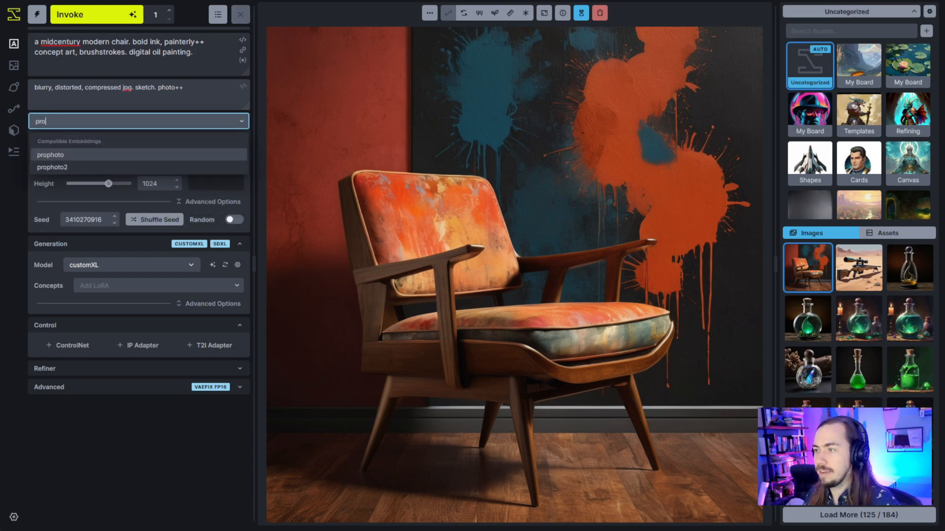
{"action": "key", "text": "Down"}
{"action": "key", "text": "Return"}
{"action": "type", "text": "++"}
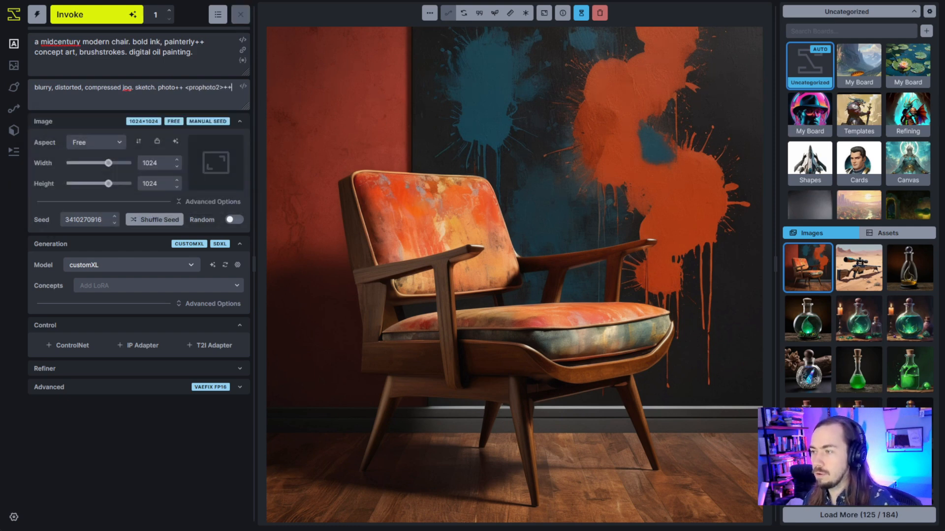
- Add the prophoto-lora concept with a weight of 0.53
{"action": "left_click", "coordinate": [207, 286]}
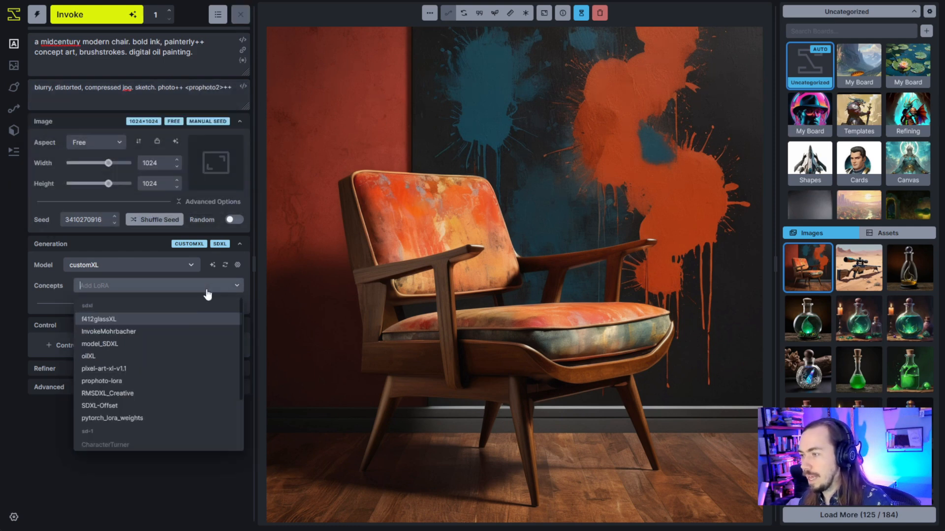
{"action": "left_click", "coordinate": [131, 382]}
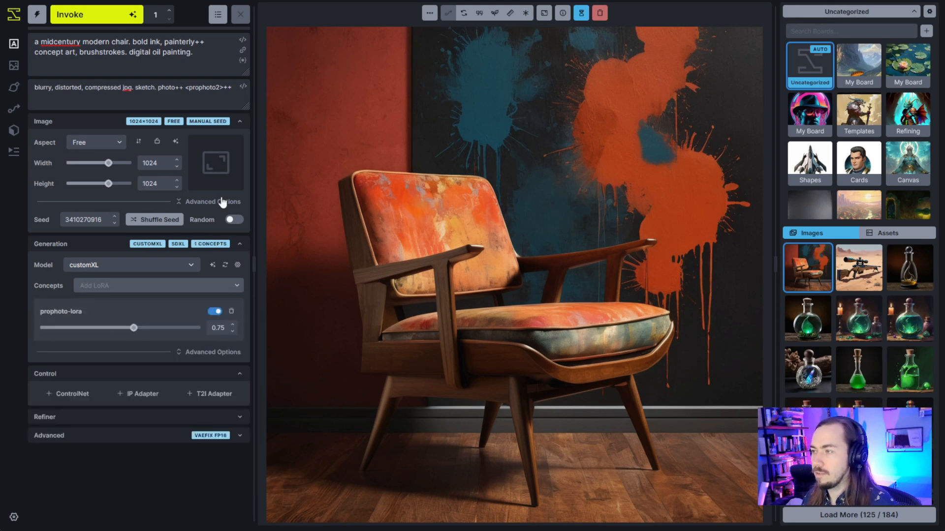
{"action": "left_click_drag", "start_coordinate": [137, 329], "coordinate": [123, 333]}
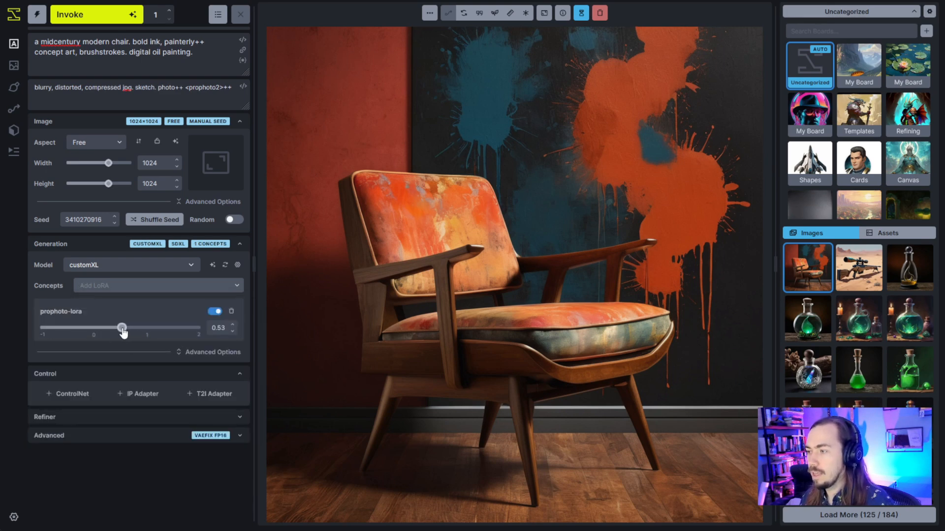
{"action": "double_click", "coordinate": [195, 89]}
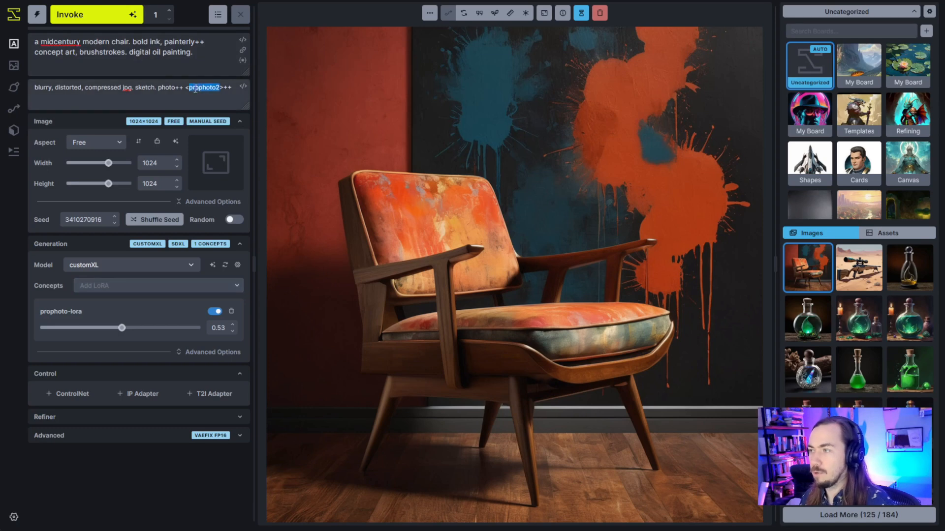
{"action": "left_click_drag", "start_coordinate": [195, 89], "coordinate": [230, 87]}
{"action": "left_click", "coordinate": [216, 87]}
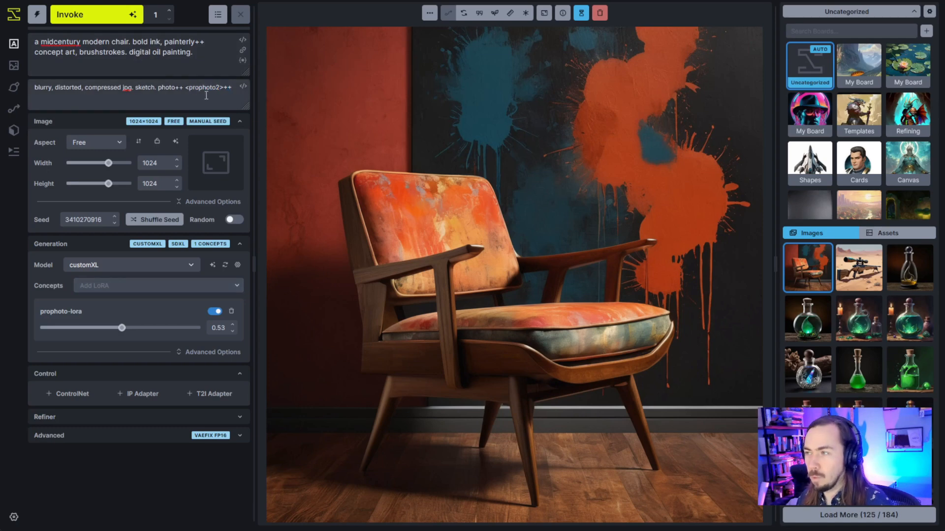
- Weight the last style term in the positive prompt as "(digital oil painting.)++" and generate another chair image
{"action": "left_click", "coordinate": [130, 53]}
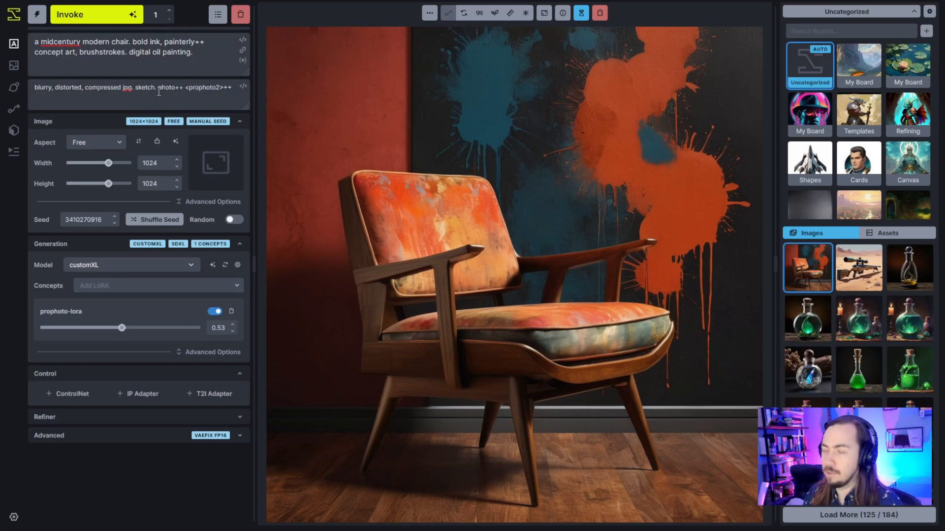
{"action": "type", "text": "("}
{"action": "left_click", "coordinate": [195, 52]}
{"action": "type", "text": ")"}
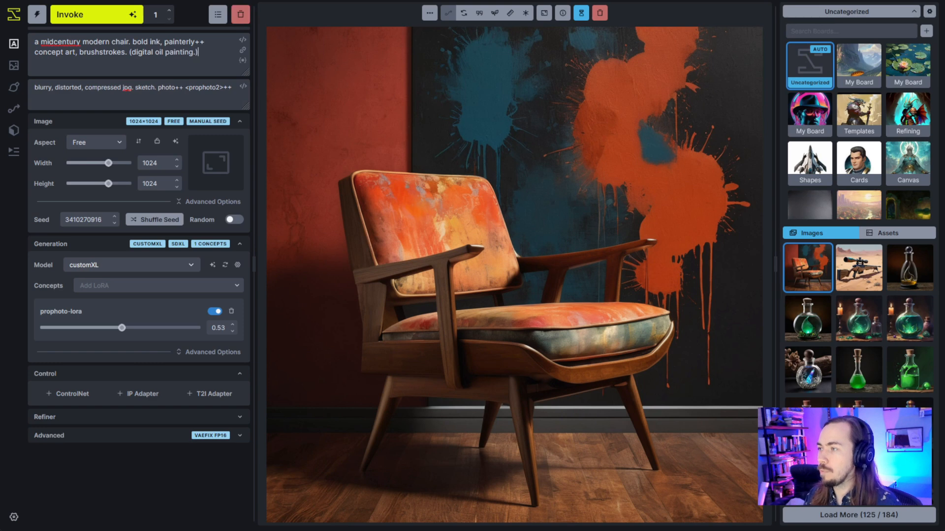
{"action": "type", "text": "++"}
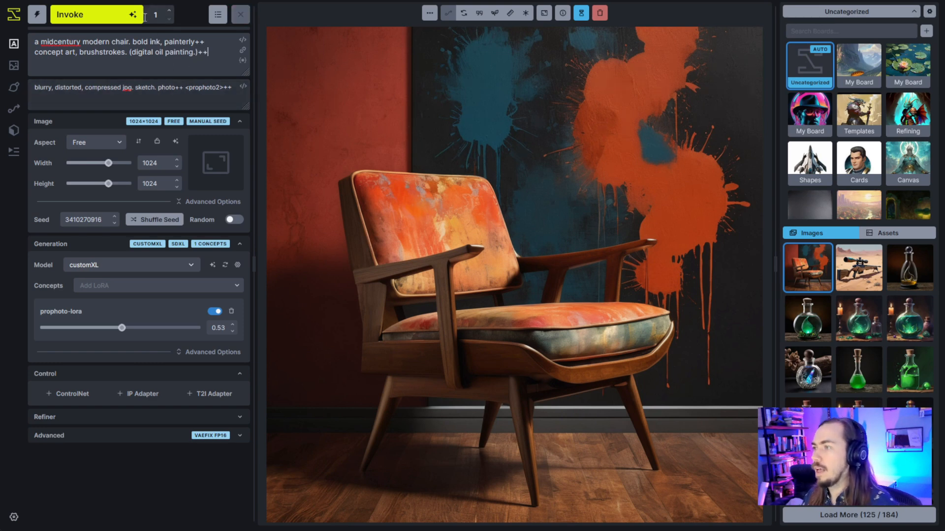
{"action": "left_click", "coordinate": [106, 25]}
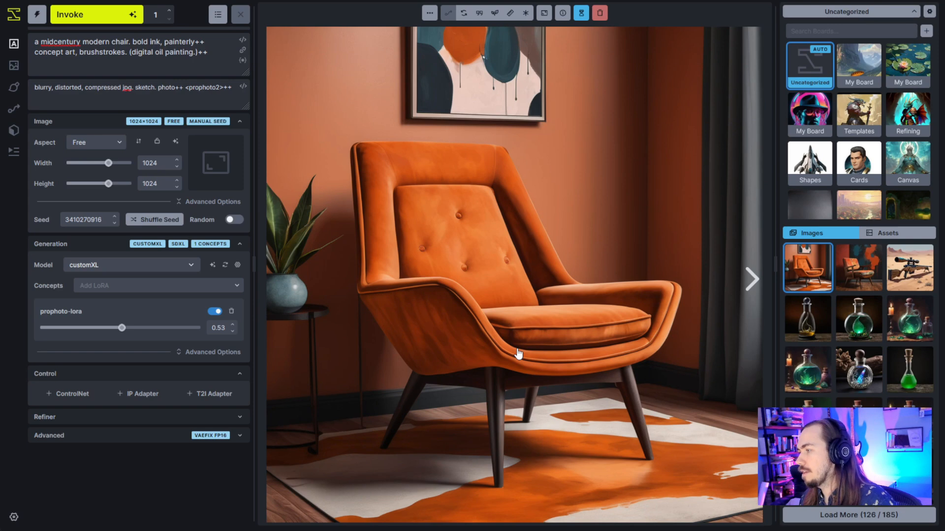
- Compare the two latest midcentury chair images and examine the "sketch." term in the negative prompt
{"action": "left_click", "coordinate": [858, 275]}
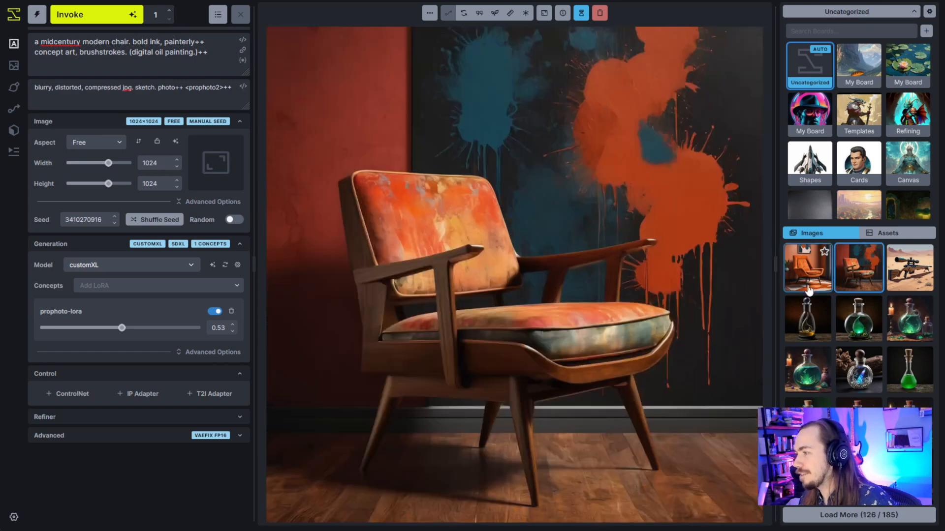
{"action": "left_click", "coordinate": [809, 290]}
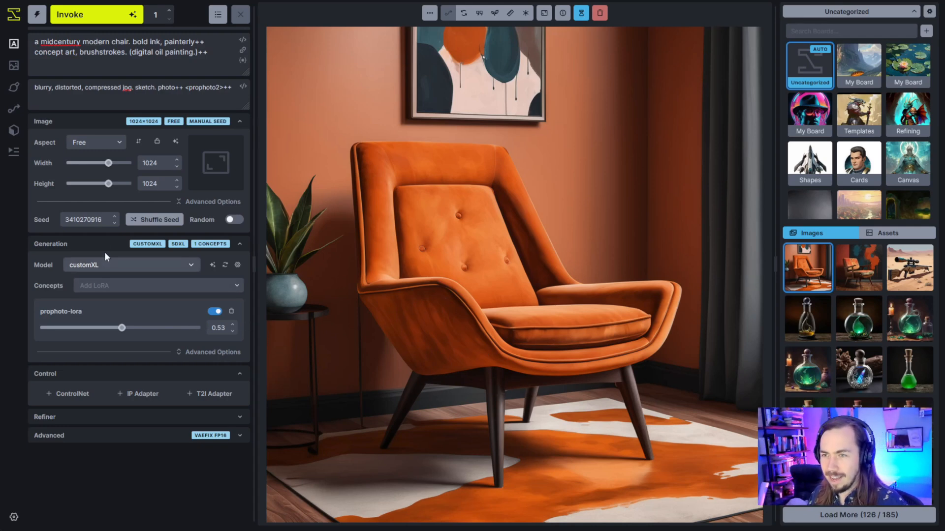
{"action": "left_click", "coordinate": [158, 88]}
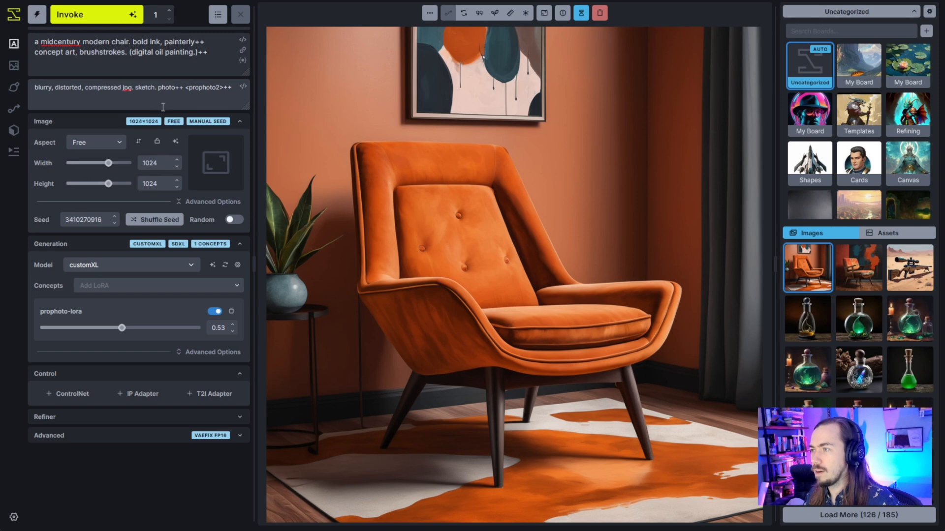
{"action": "mouse_move", "coordinate": [136, 88]}
{"action": "left_mouse_down"}
{"action": "mouse_move", "coordinate": [175, 88]}
{"action": "mouse_move", "coordinate": [157, 88]}
{"action": "left_mouse_up"}
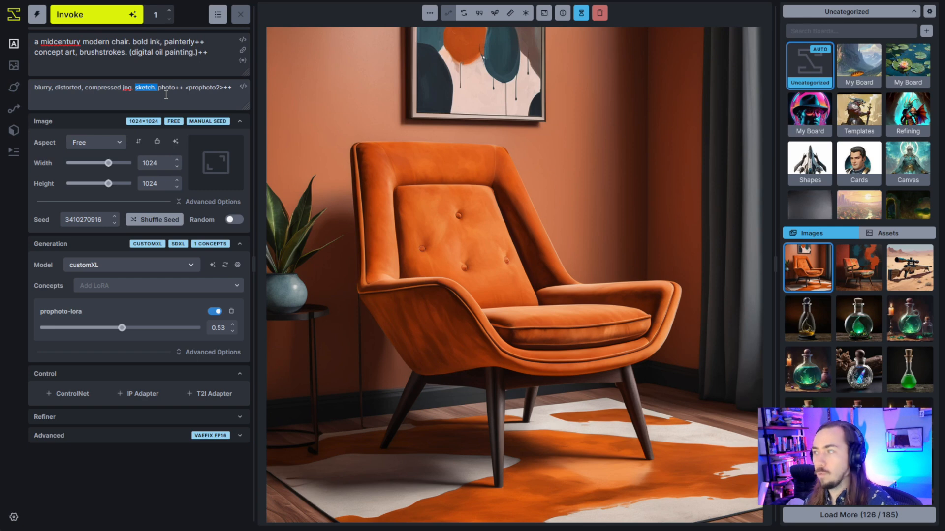
{"action": "left_click", "coordinate": [357, 303]}
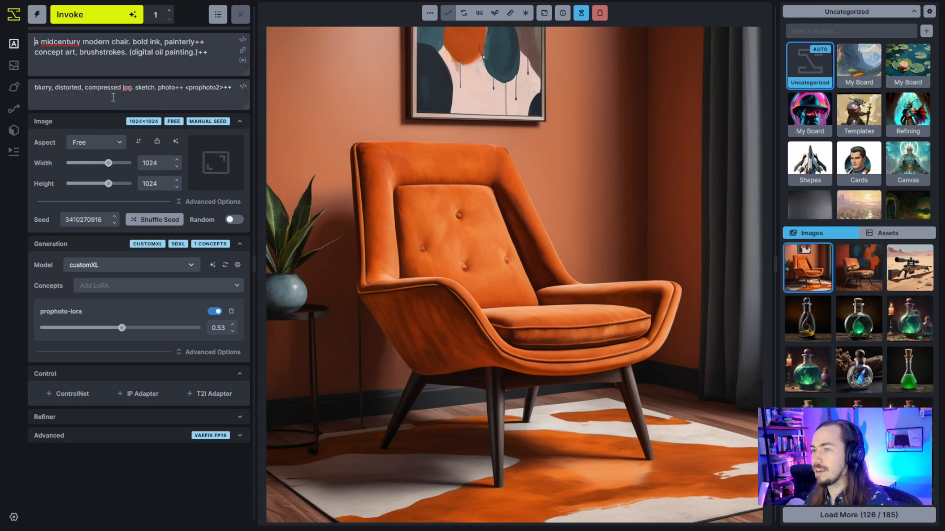
- Remove "midcentury modern" from the positive prompt so the subject reads "a chair", and generate the image
{"action": "double_click", "coordinate": [75, 44]}
{"action": "left_click", "coordinate": [111, 43], "text": "shift"}
{"action": "key", "text": "BackSpace"}
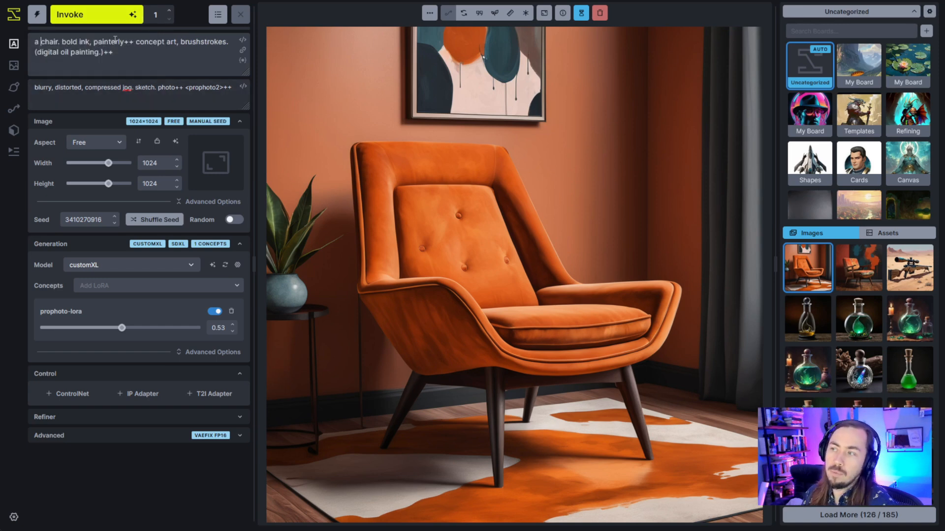
{"action": "left_click", "coordinate": [97, 14]}
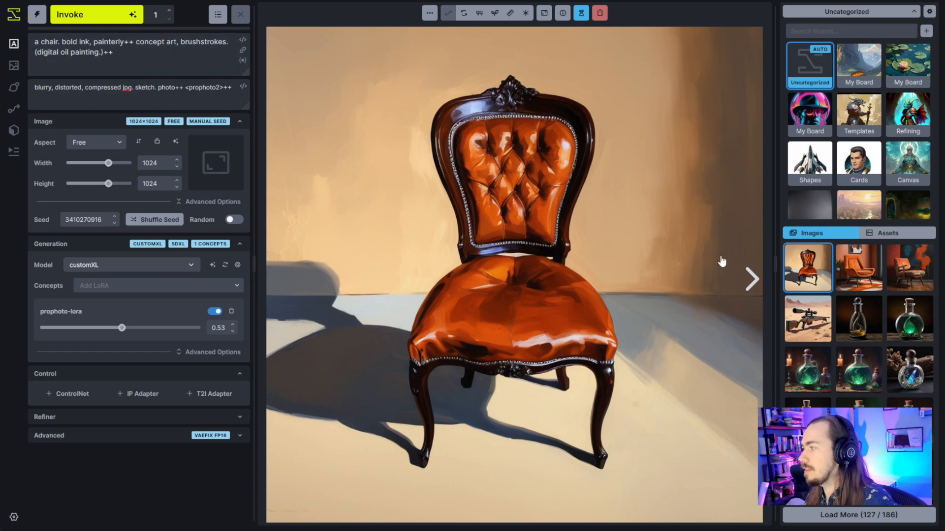
- Load the orange midcentury chair image as the initial image for image-to-image generation
{"action": "left_click", "coordinate": [858, 270]}
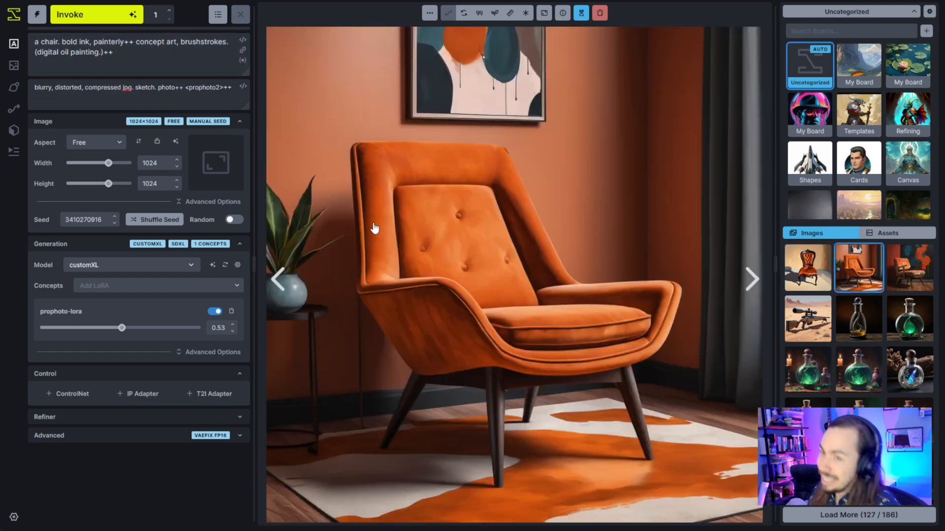
{"action": "left_click", "coordinate": [14, 66]}
{"action": "left_click_drag", "start_coordinate": [644, 275], "coordinate": [369, 488]}
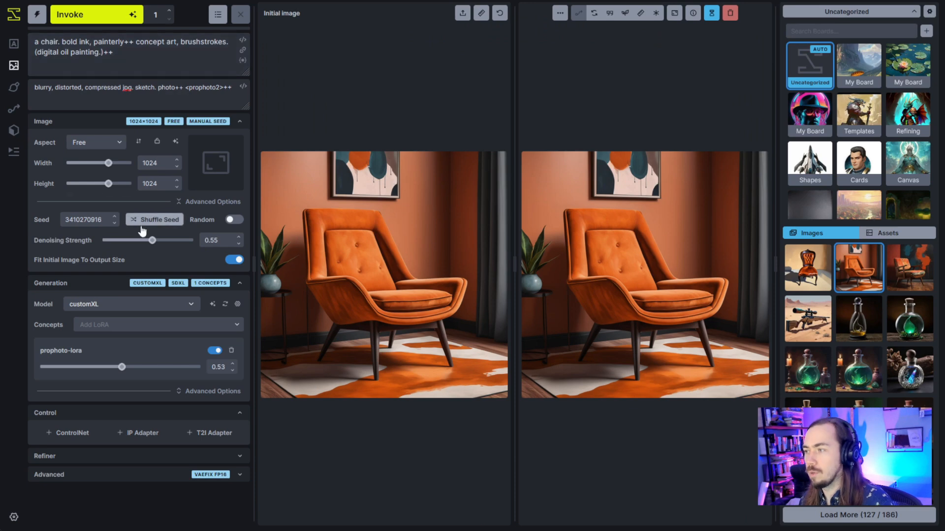
- Generate two image-to-image variations of the chair, one at denoising strength 0.65 and one at 0.75
{"action": "left_click_drag", "start_coordinate": [152, 241], "coordinate": [162, 243]}
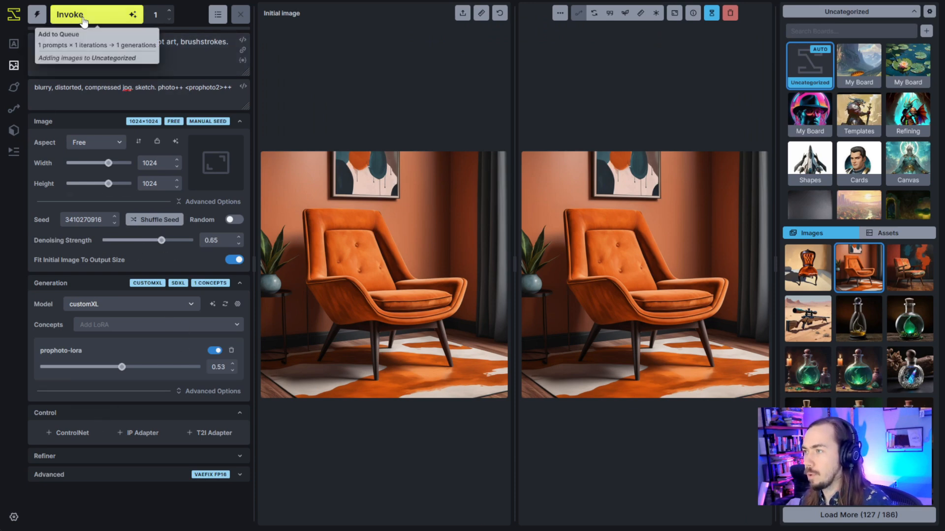
{"action": "left_click_drag", "start_coordinate": [511, 181], "coordinate": [468, 181]}
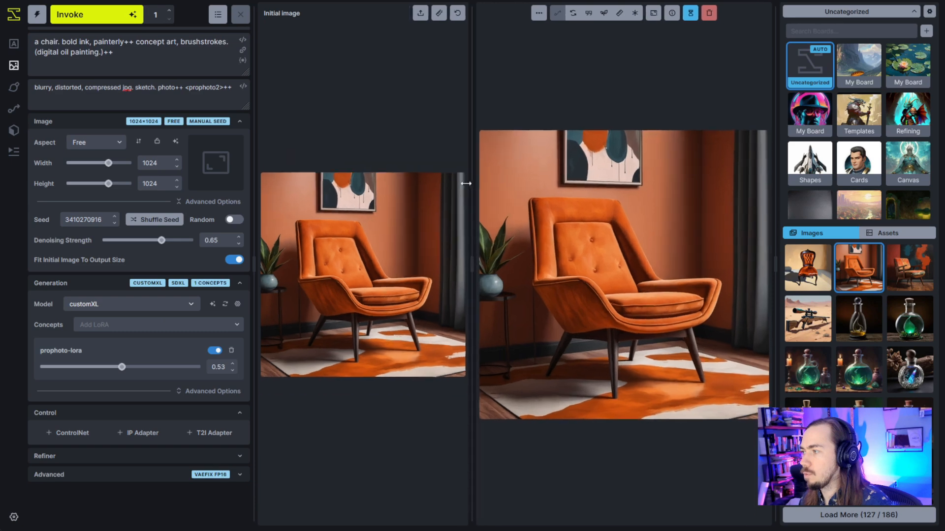
{"action": "left_click", "coordinate": [93, 15]}
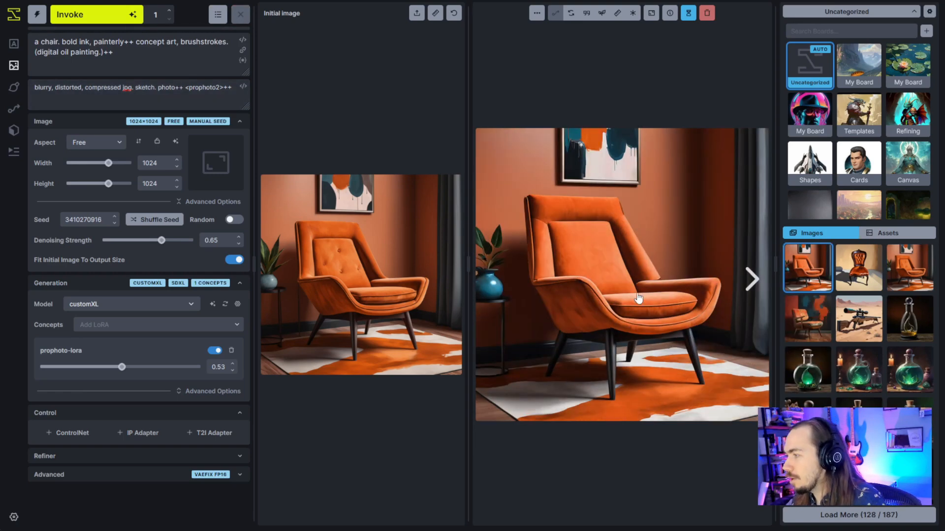
{"action": "left_click_drag", "start_coordinate": [161, 240], "coordinate": [171, 244]}
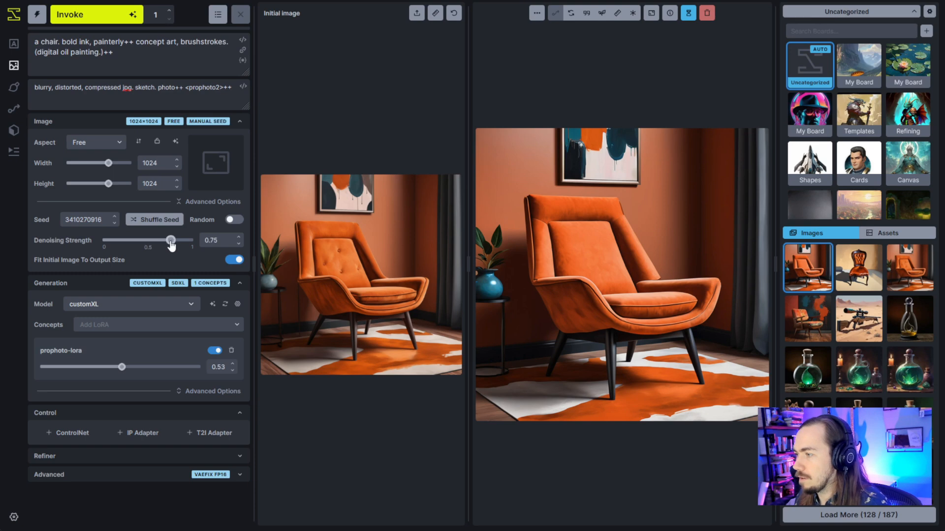
{"action": "left_click", "coordinate": [96, 14]}
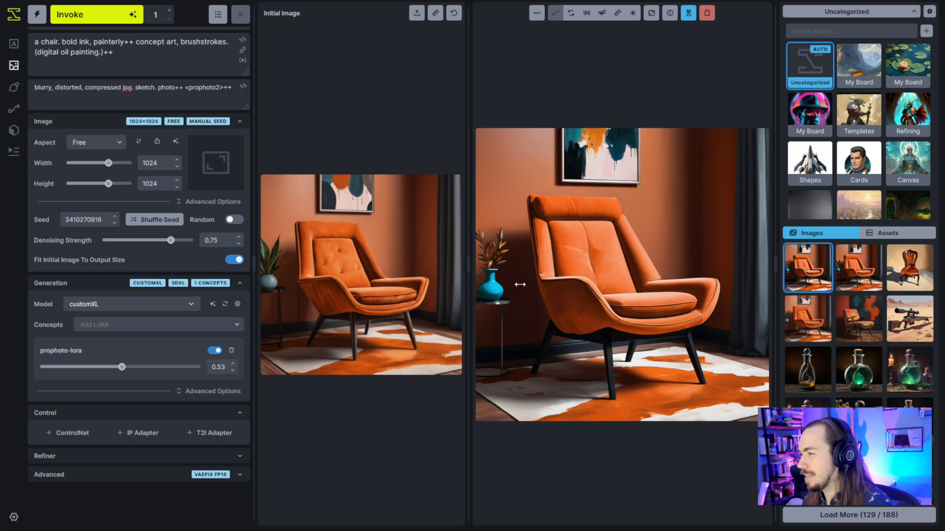
- Return to text-to-image and add a ControlNet using the SDXLcanny model with the newest orange chair image as its control image
{"action": "left_click", "coordinate": [14, 44]}
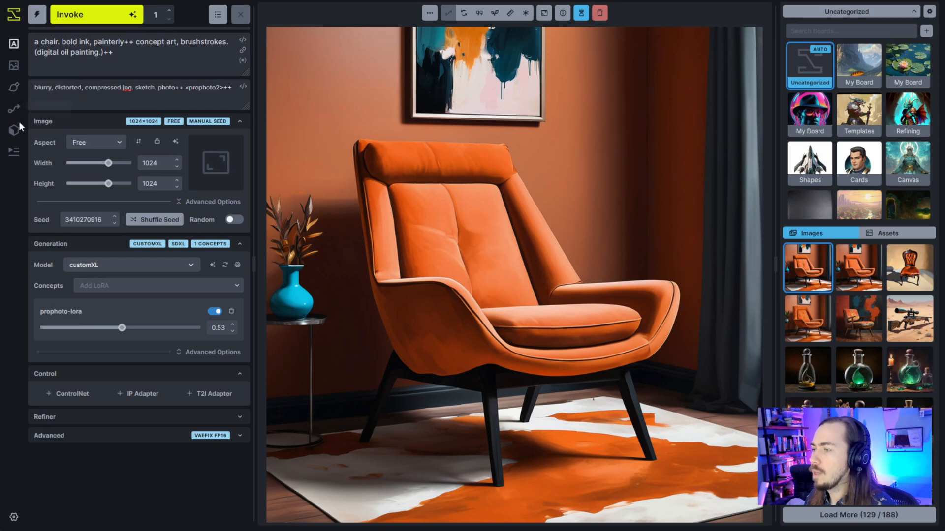
{"action": "left_click", "coordinate": [79, 393]}
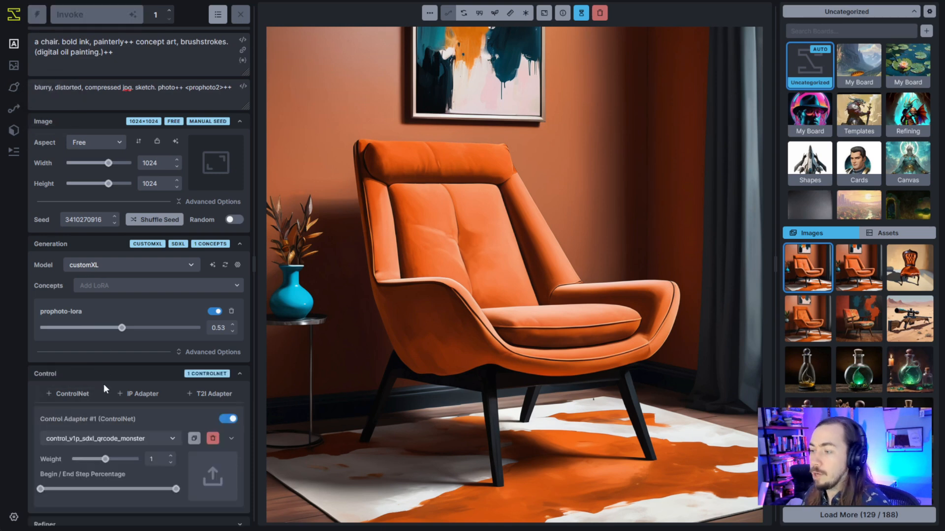
{"action": "left_click", "coordinate": [116, 436]}
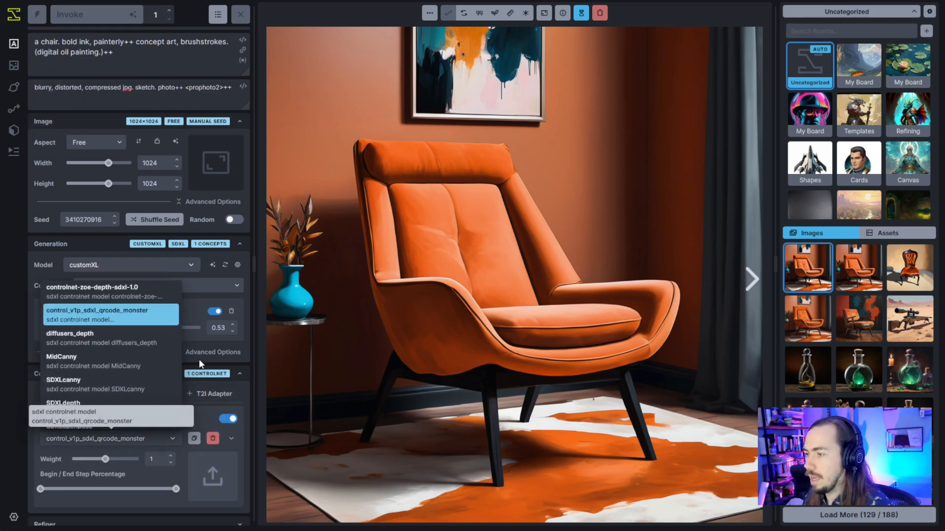
{"action": "left_click", "coordinate": [123, 384]}
{"action": "left_click_drag", "start_coordinate": [386, 389], "coordinate": [220, 492]}
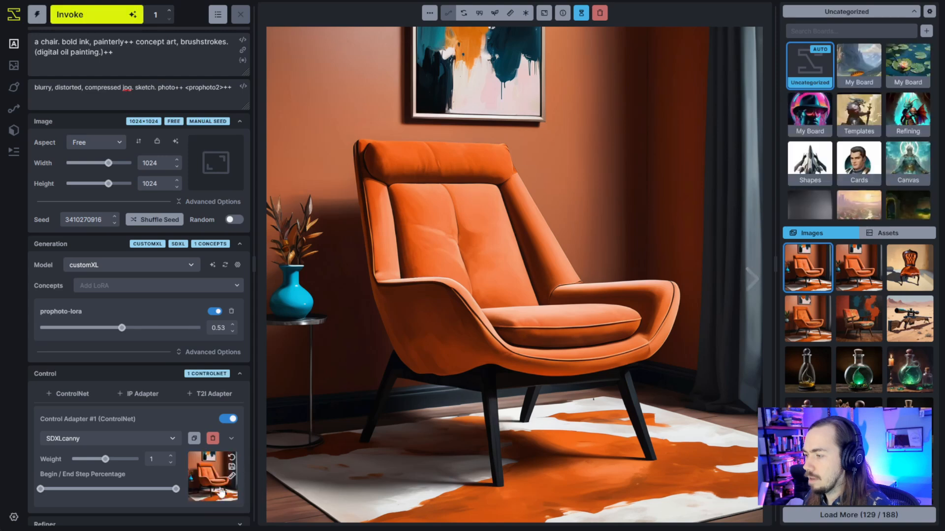
- Set the ControlNet's processor to Canny and generate the chair image from the extracted edges
{"action": "scroll", "coordinate": [219, 492], "scroll_direction": "down", "scroll_amount": 1}
{"action": "left_click", "coordinate": [231, 411]}
{"action": "scroll", "coordinate": [137, 402], "scroll_direction": "down", "scroll_amount": 3}
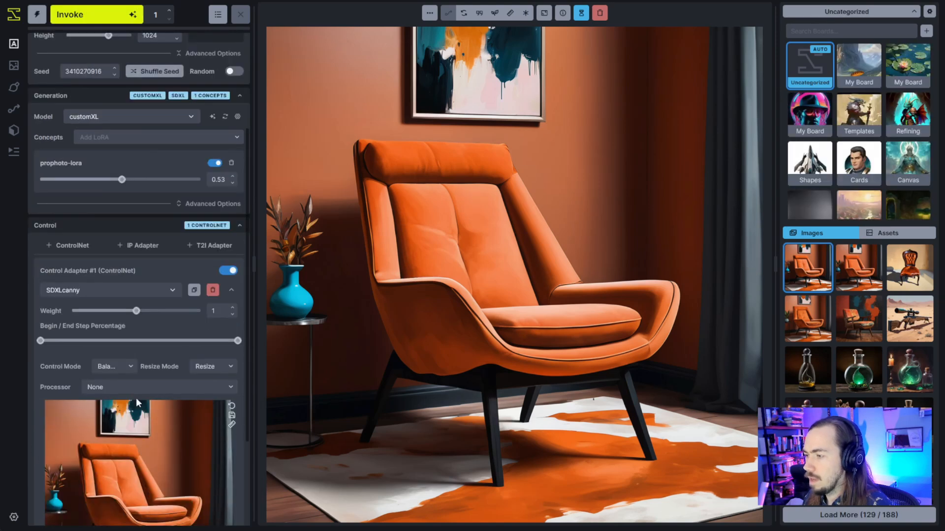
{"action": "left_click", "coordinate": [126, 389]}
{"action": "scroll", "coordinate": [124, 493], "scroll_direction": "down", "scroll_amount": 2}
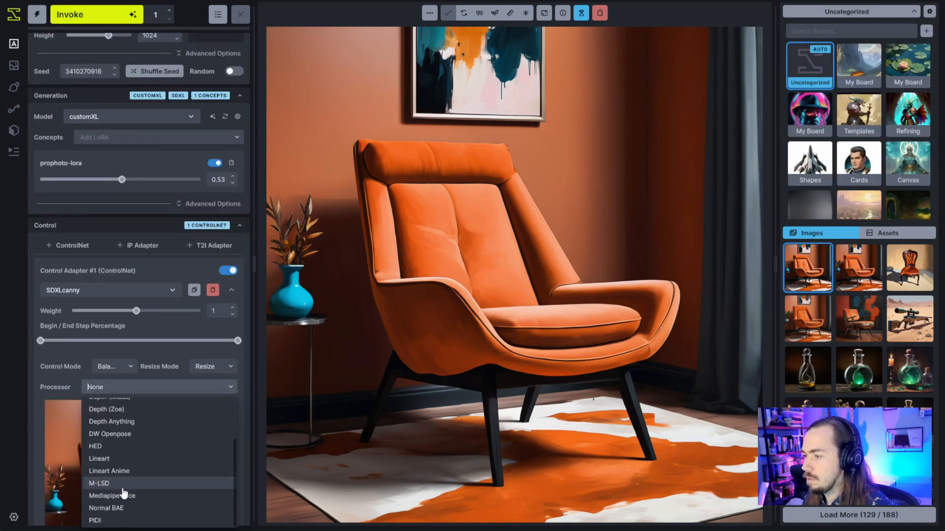
{"action": "scroll", "coordinate": [123, 493], "scroll_direction": "up", "scroll_amount": 2}
{"action": "left_click", "coordinate": [99, 416]}
{"action": "scroll", "coordinate": [217, 408], "scroll_direction": "down", "scroll_amount": 3}
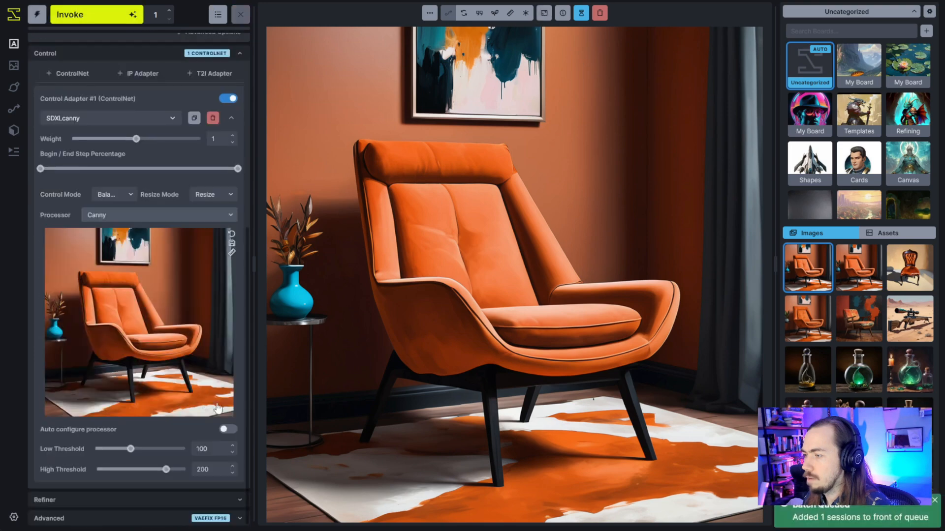
{"action": "scroll", "coordinate": [173, 358], "scroll_direction": "up", "scroll_amount": 5}
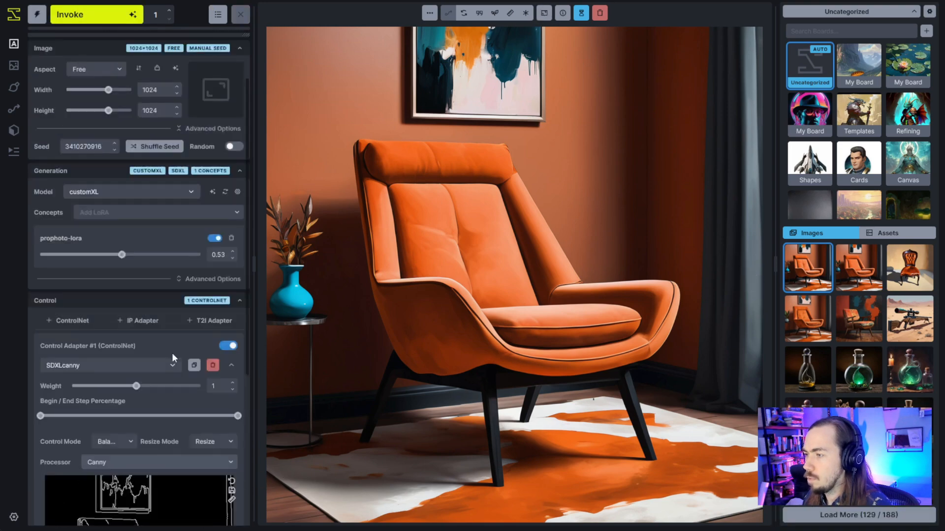
{"action": "scroll", "coordinate": [174, 357], "scroll_direction": "up", "scroll_amount": 2}
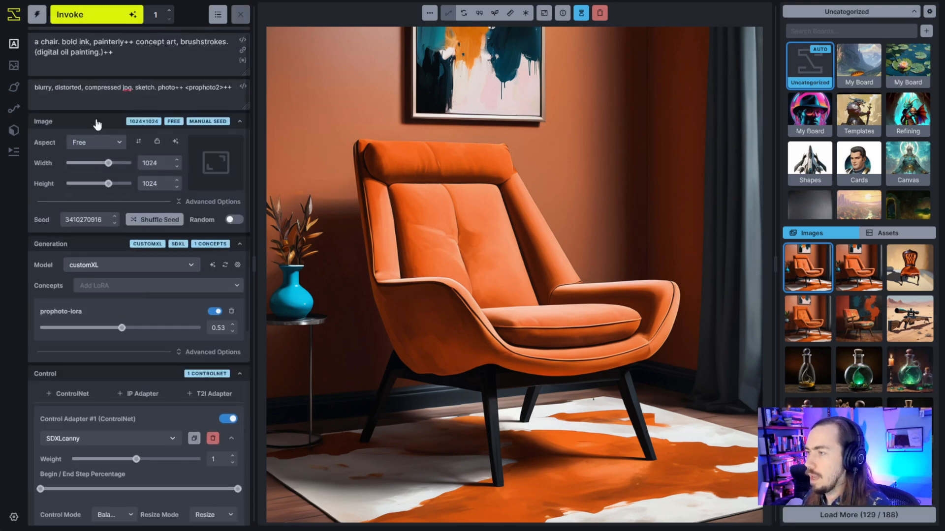
{"action": "left_click", "coordinate": [84, 15]}
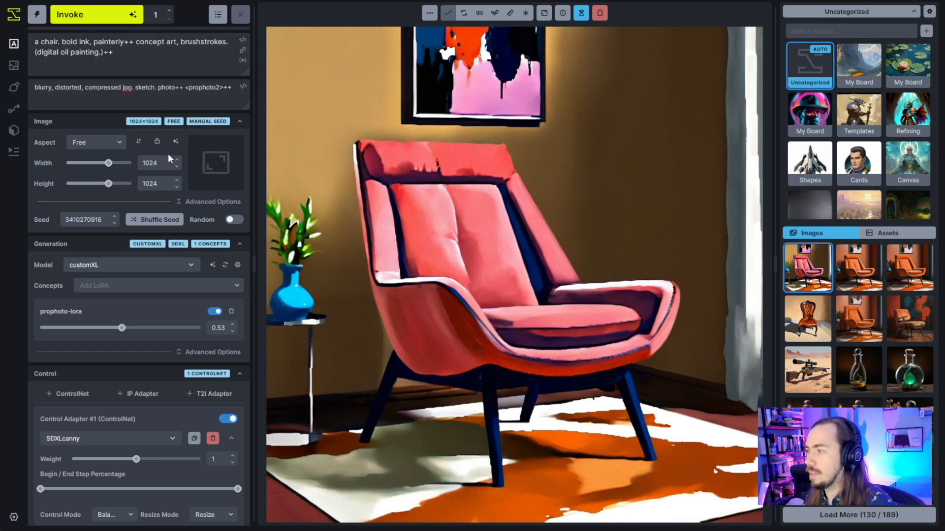
- Delete the SDXLcanny ControlNet and change the positive prompt's subject back to "a midcentury modern chair"
{"action": "scroll", "coordinate": [192, 271], "scroll_direction": "down", "scroll_amount": 5}
{"action": "scroll", "coordinate": [202, 332], "scroll_direction": "up", "scroll_amount": 5}
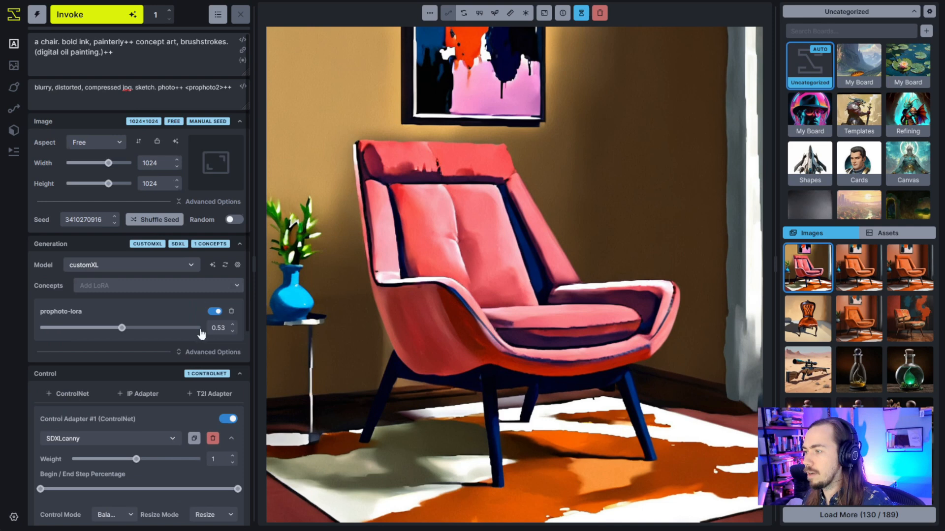
{"action": "left_click", "coordinate": [212, 438]}
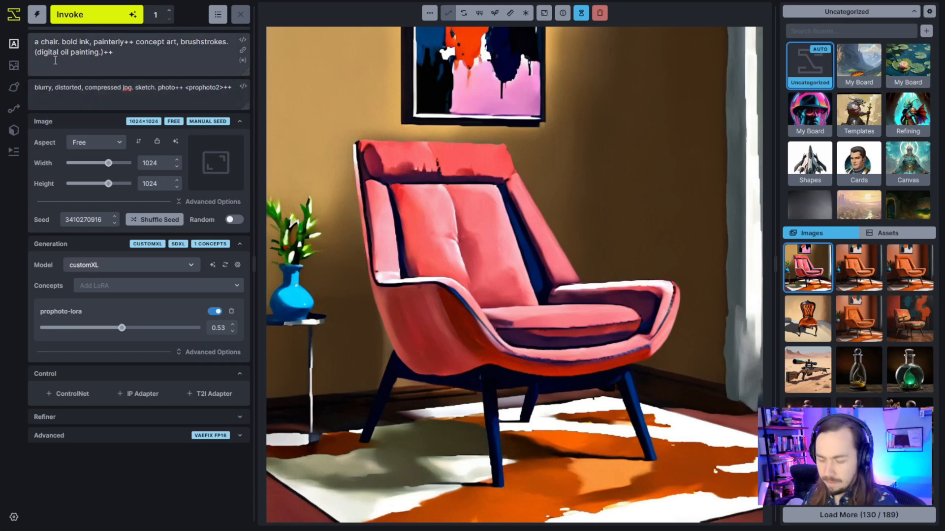
{"action": "left_click", "coordinate": [40, 41]}
{"action": "type", "text": "midcentury "}
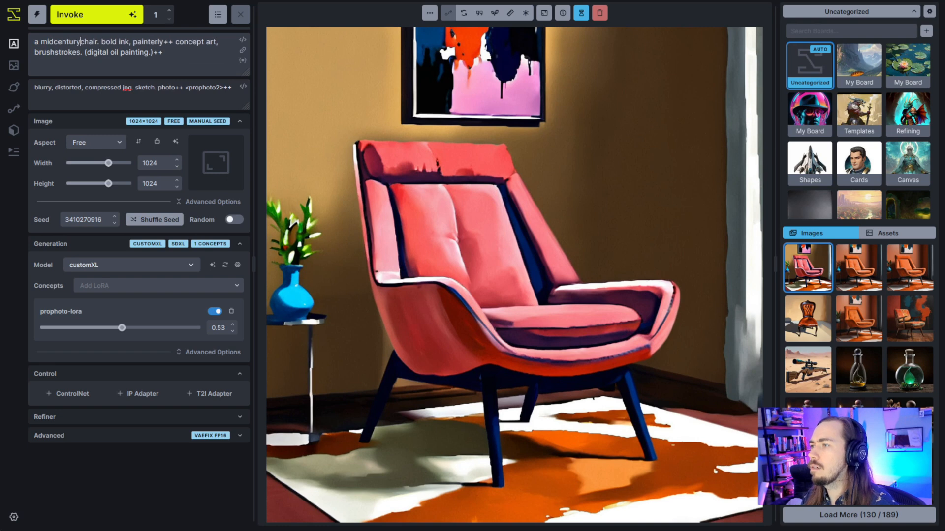
{"action": "type", "text": "modern"}
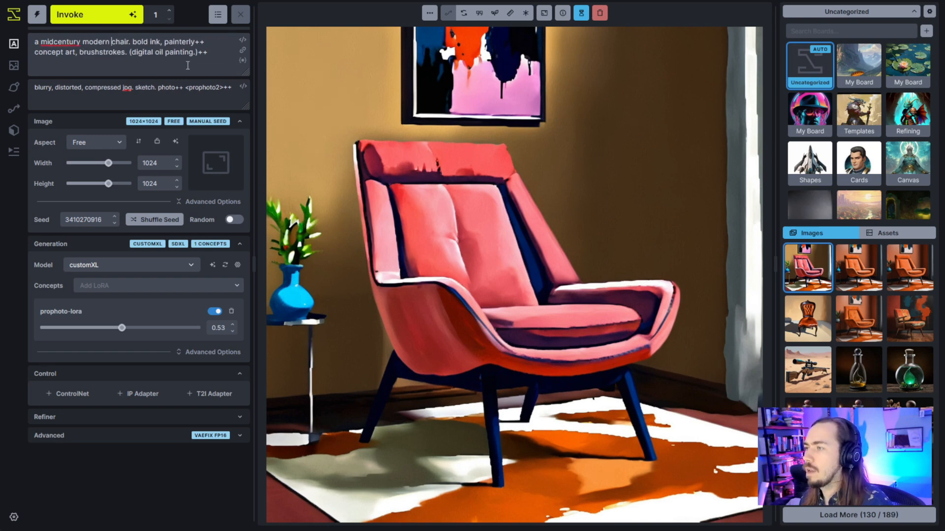
- Add "depth-of-field, soft-light, exposure, taken on a nikon camera." at the start of the negative prompt
{"action": "left_click", "coordinate": [34, 87]}
{"action": "type", "text": "depth-of-field, soft-light, exposure"}
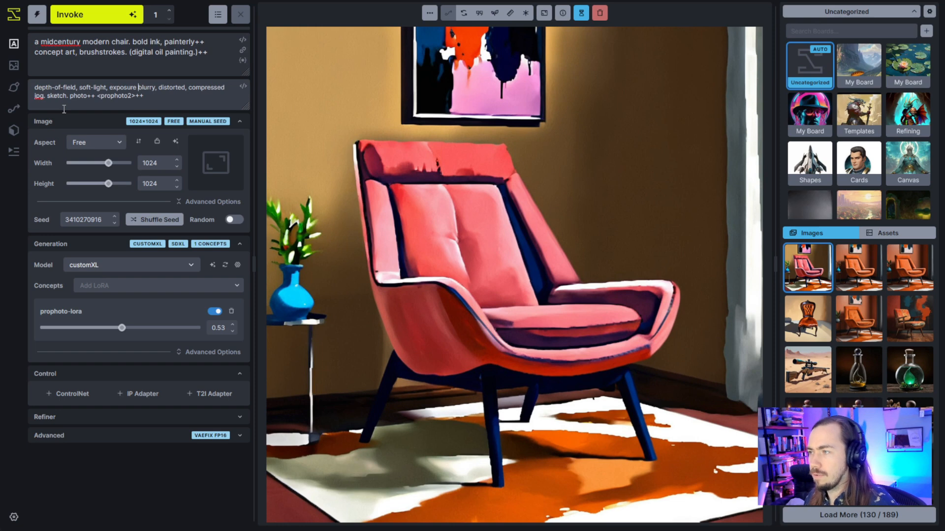
{"action": "key", "text": "BackSpace"}
{"action": "type", "text": "."}
{"action": "key", "text": "ctrl+Left"}
{"action": "key", "text": "ctrl+Left"}
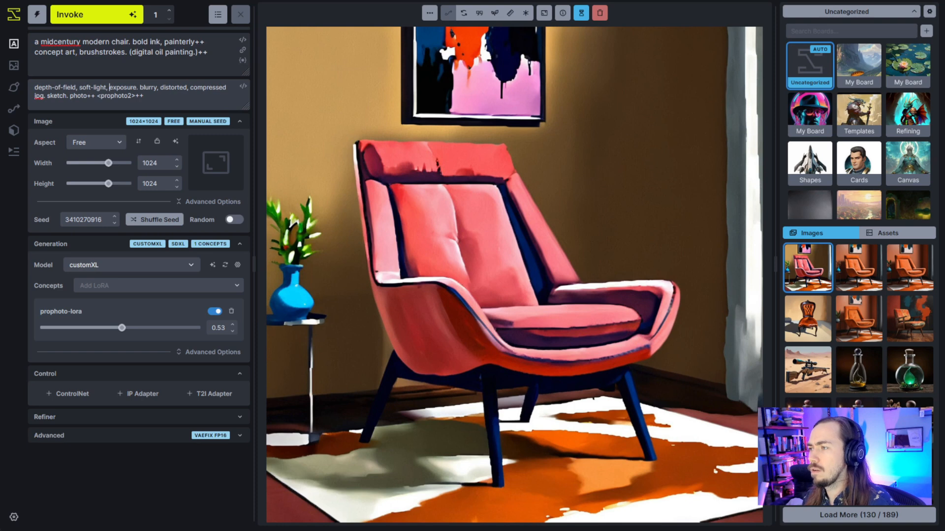
{"action": "type", "text": ", "}
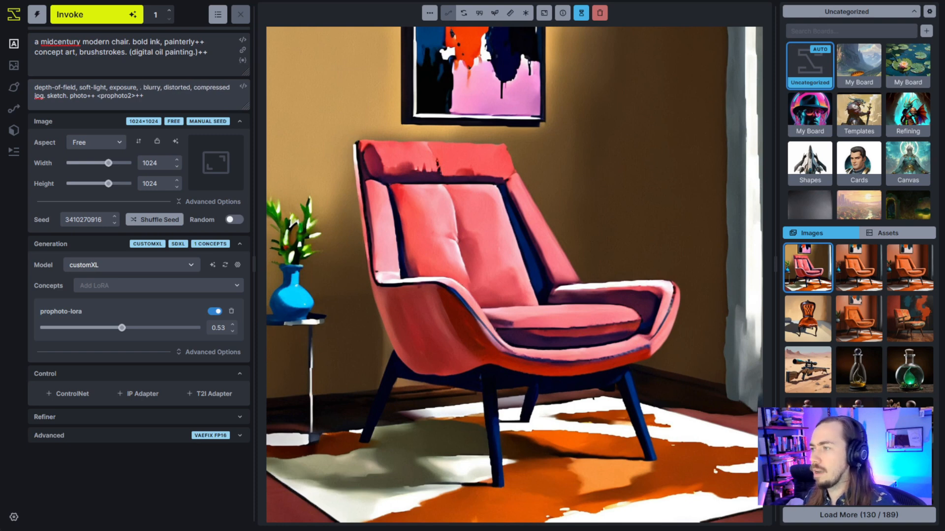
{"action": "type", "text": "taken on a "}
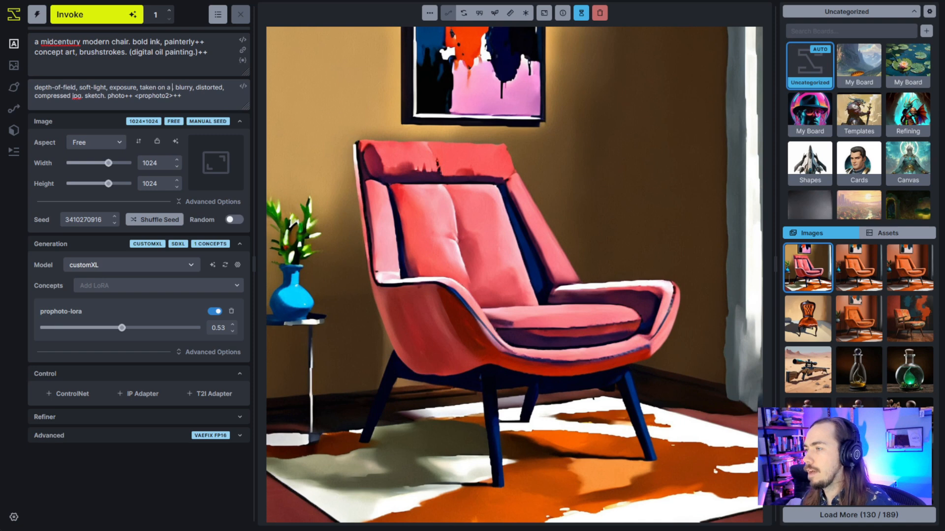
{"action": "type", "text": "nikon"}
{"action": "key", "text": "Delete"}
{"action": "type", "text": "camera,"}
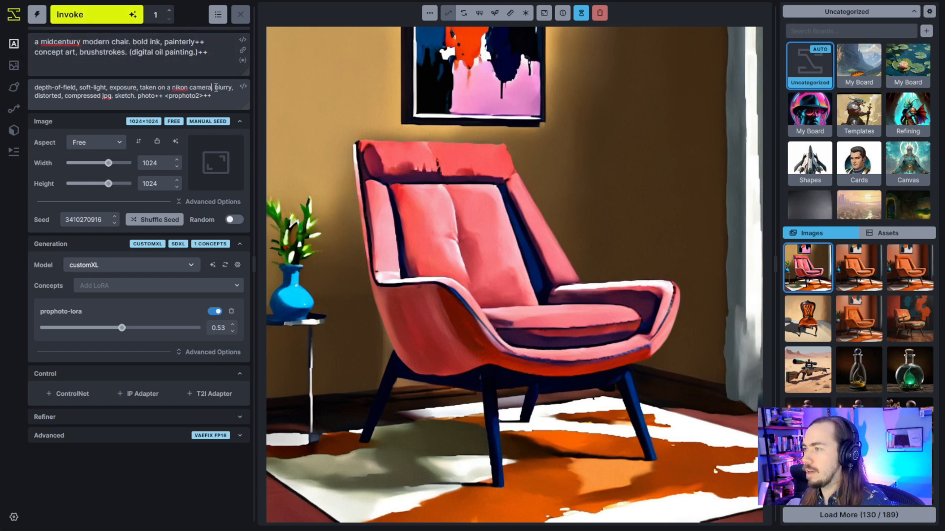
- Copy the added photography terms from the negative prompt and view the orange midcentury chair image with the tufted backrest
{"action": "left_click_drag", "start_coordinate": [213, 87], "coordinate": [34, 88]}
{"action": "key", "text": "ctrl+c"}
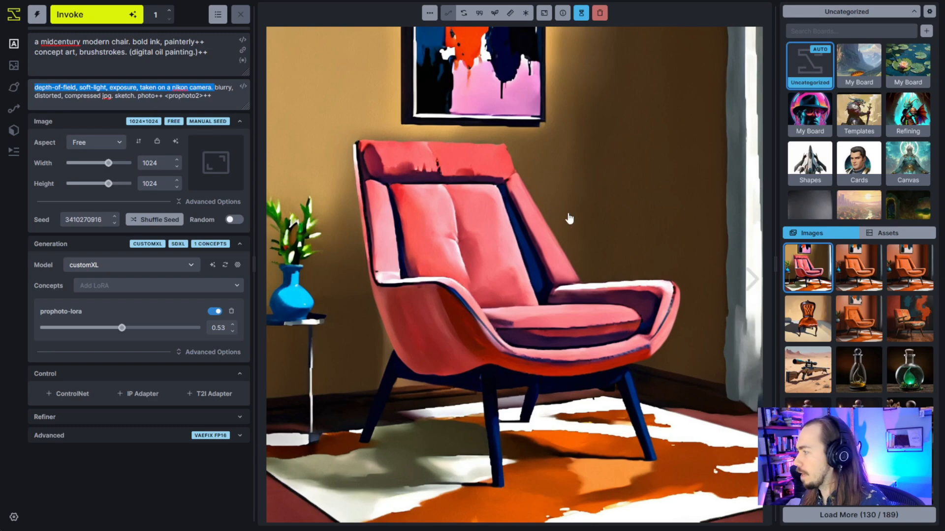
{"action": "left_click", "coordinate": [867, 322]}
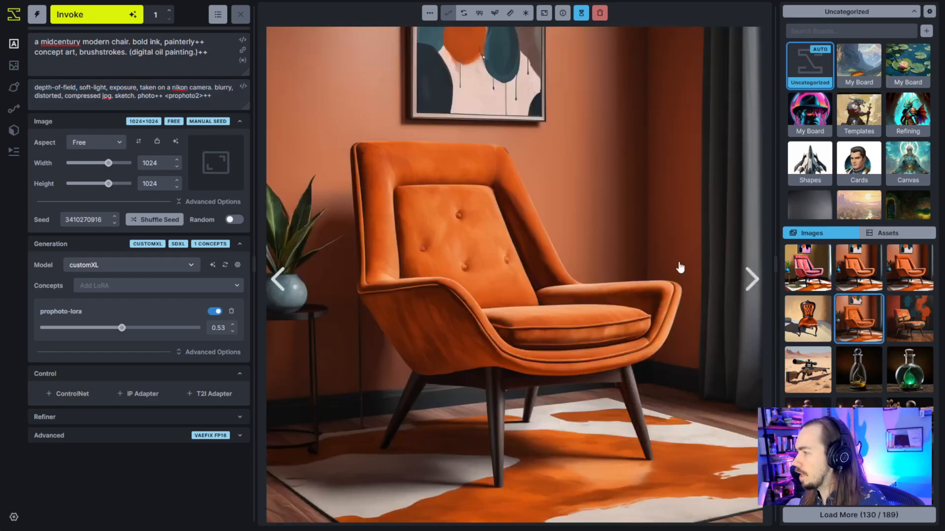
- Recall the tufted orange chair image's prompts, paste the copied photography terms at the start of the negative prompt and generate the image
{"action": "left_click", "coordinate": [894, 333]}
{"action": "left_click", "coordinate": [859, 330]}
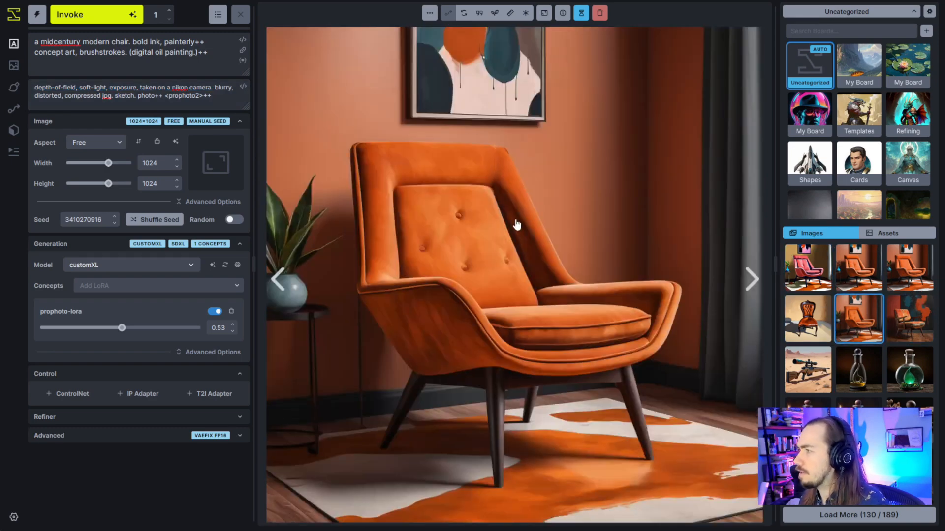
{"action": "left_click", "coordinate": [480, 14]}
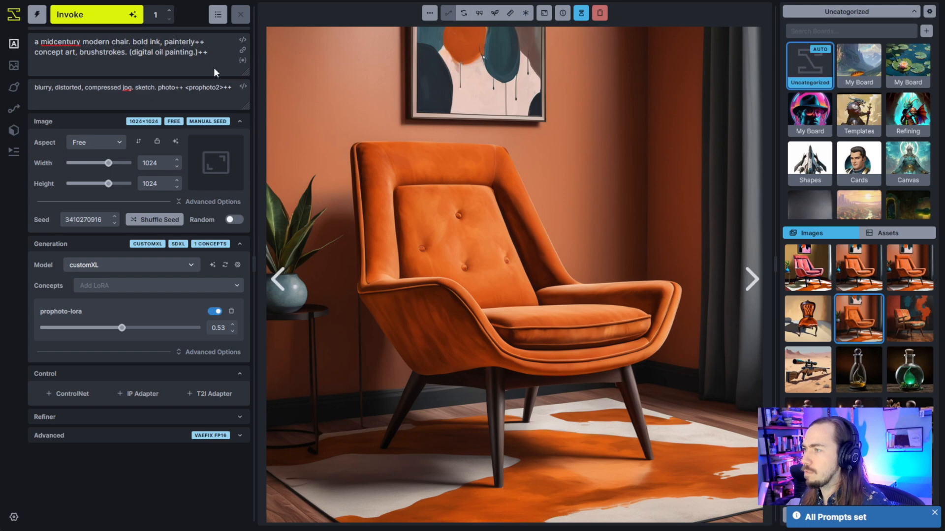
{"action": "left_click", "coordinate": [35, 93]}
{"action": "key", "text": "ctrl+v"}
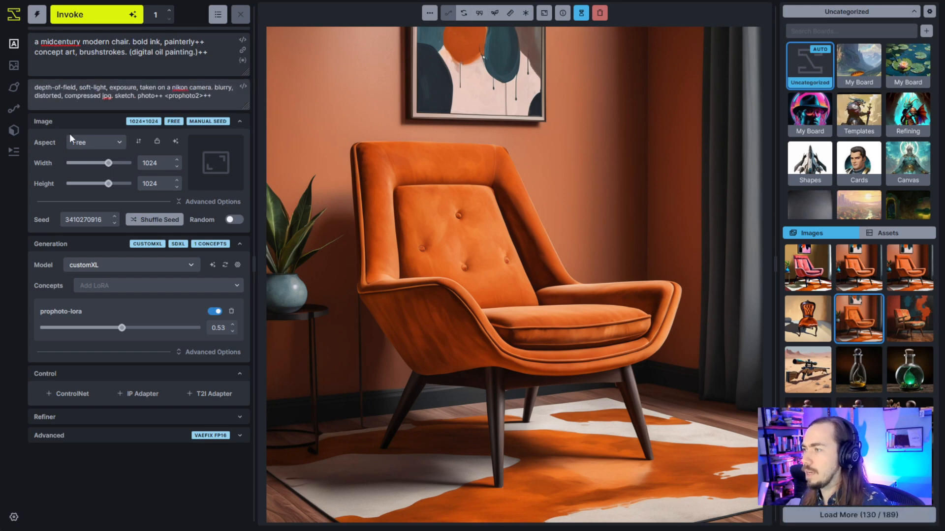
{"action": "left_click", "coordinate": [99, 14]}
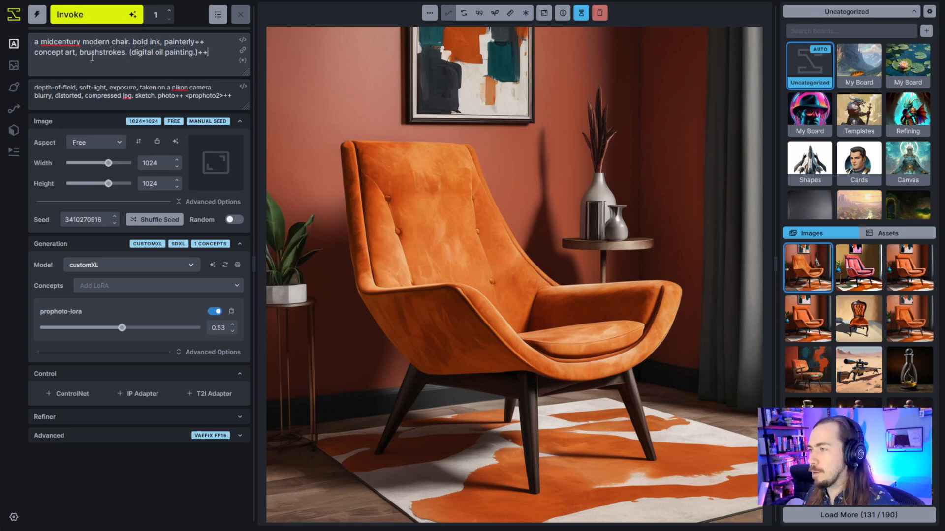
- Down-weight the style in the positive prompt as "(midcentury modern)--", generate the chair image and compare it with the previous one
{"action": "left_click_drag", "start_coordinate": [57, 43], "coordinate": [94, 44]}
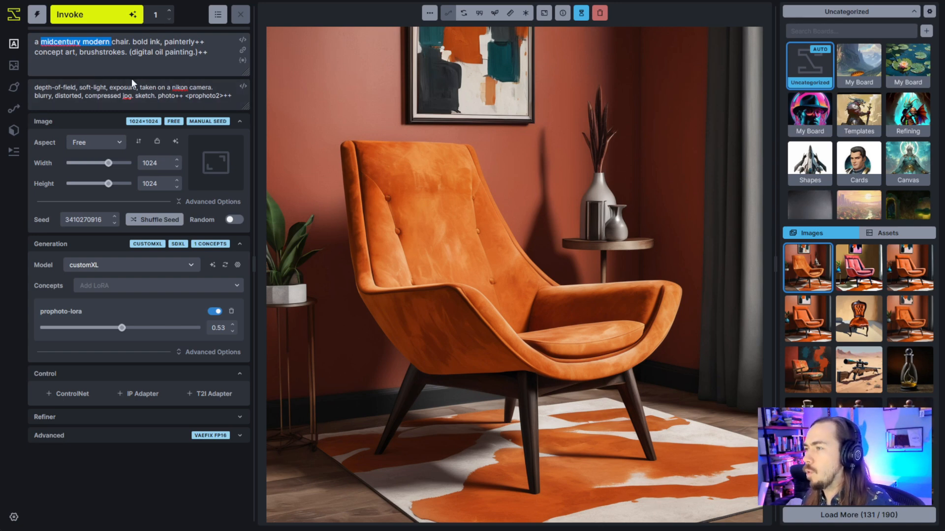
{"action": "left_click", "coordinate": [103, 52]}
{"action": "left_click", "coordinate": [44, 46]}
{"action": "type", "text": "("}
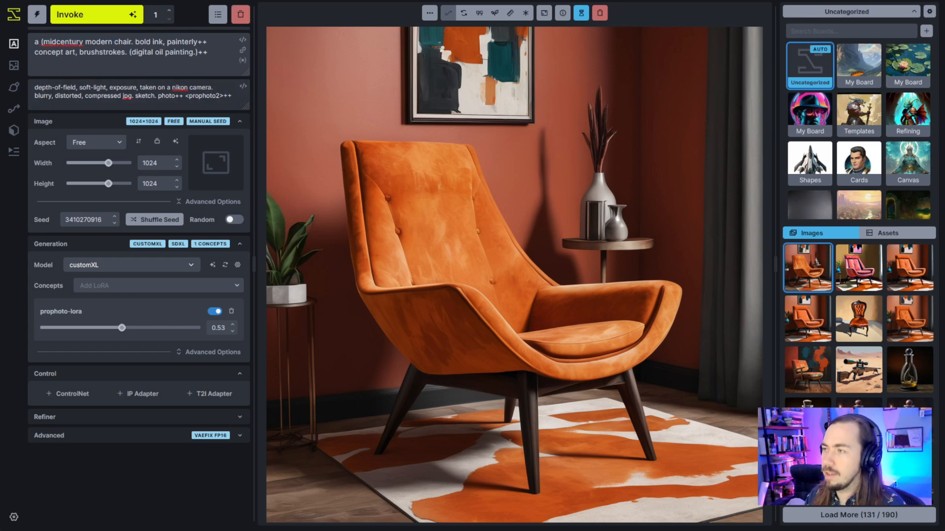
{"action": "left_click", "coordinate": [112, 42]}
{"action": "type", "text": ")"}
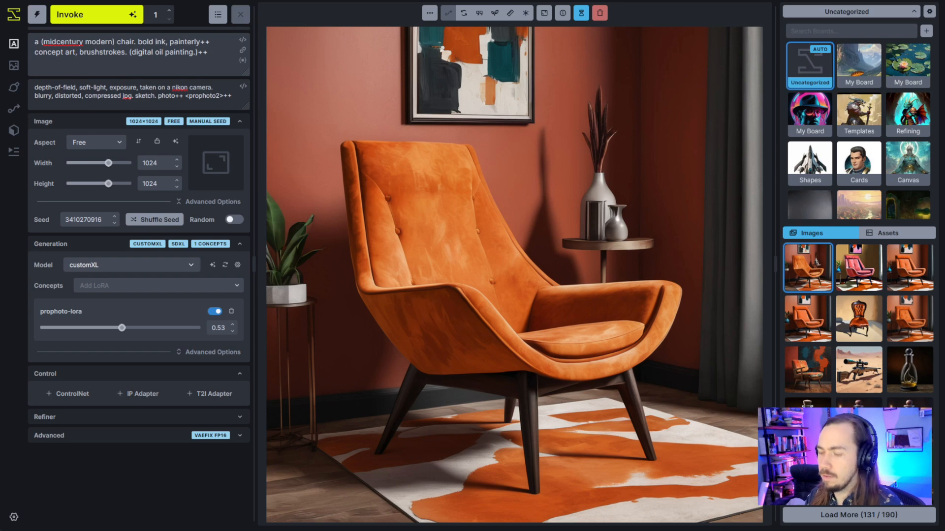
{"action": "type", "text": "--"}
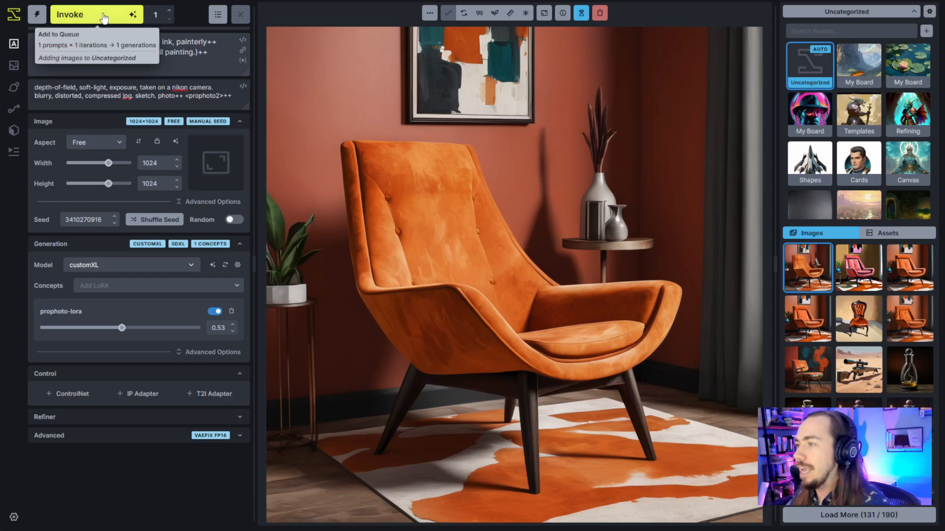
{"action": "left_click", "coordinate": [97, 16]}
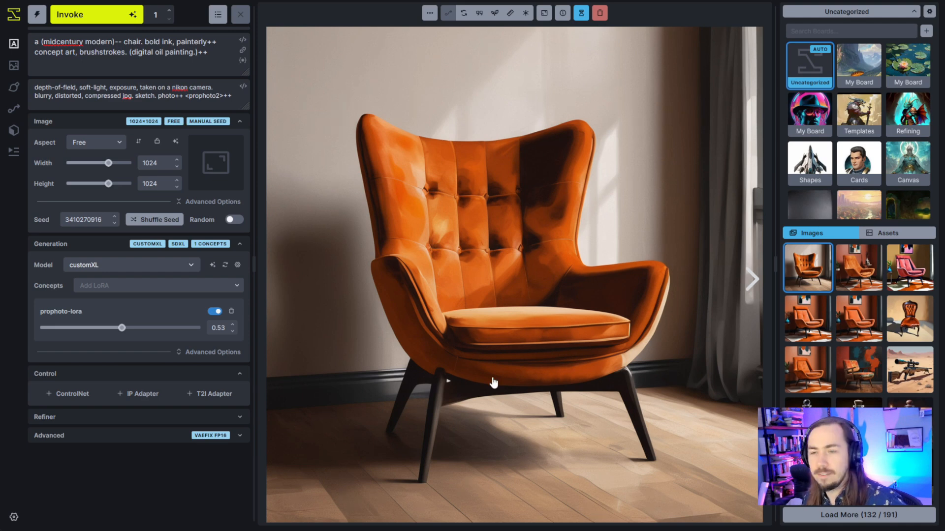
{"action": "key", "text": "Right"}
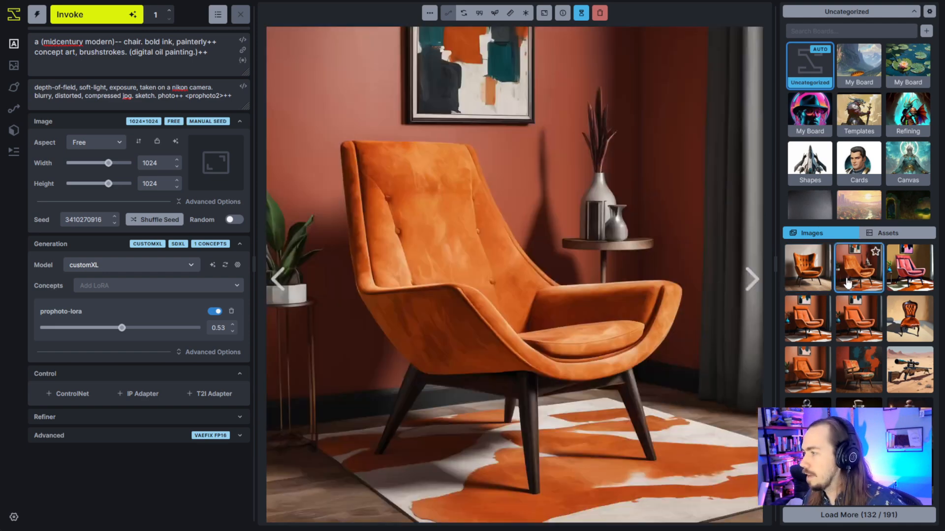
{"action": "left_click", "coordinate": [810, 290]}
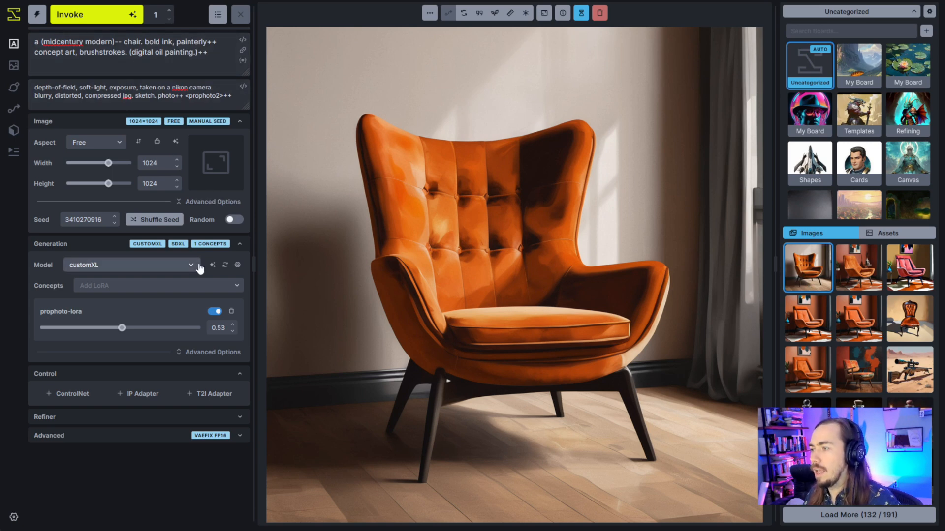
- Show the advanced generation options, raise the CFG Scale to 8.5 and generate the chair image
{"action": "left_click", "coordinate": [197, 355]}
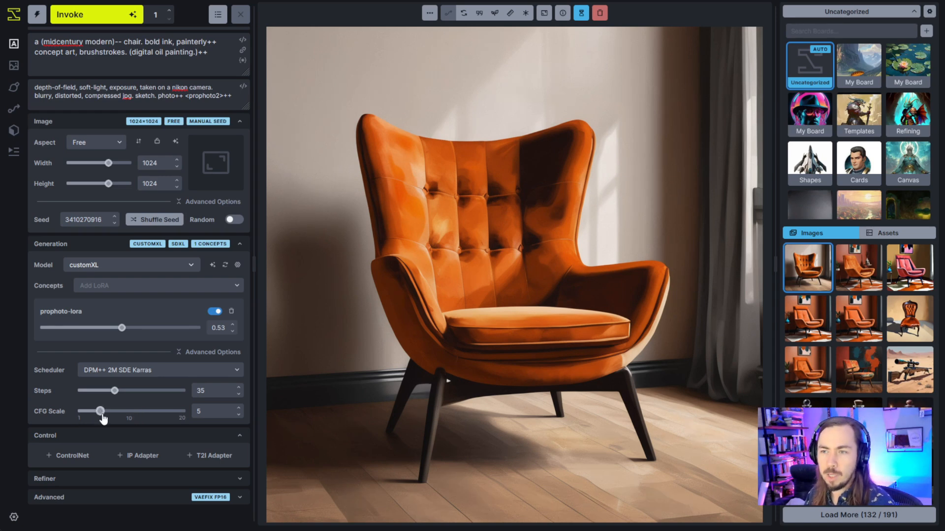
{"action": "left_click_drag", "start_coordinate": [101, 411], "coordinate": [121, 411]}
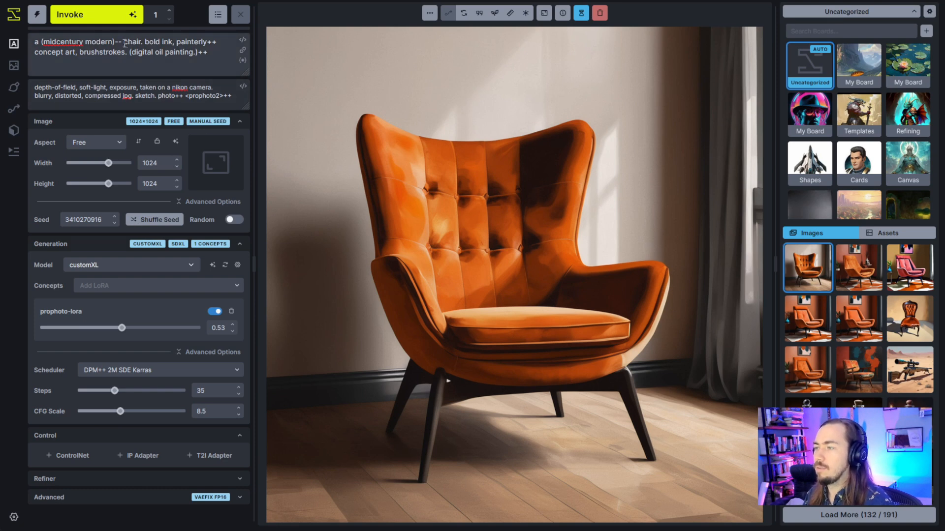
{"action": "left_click", "coordinate": [113, 17]}
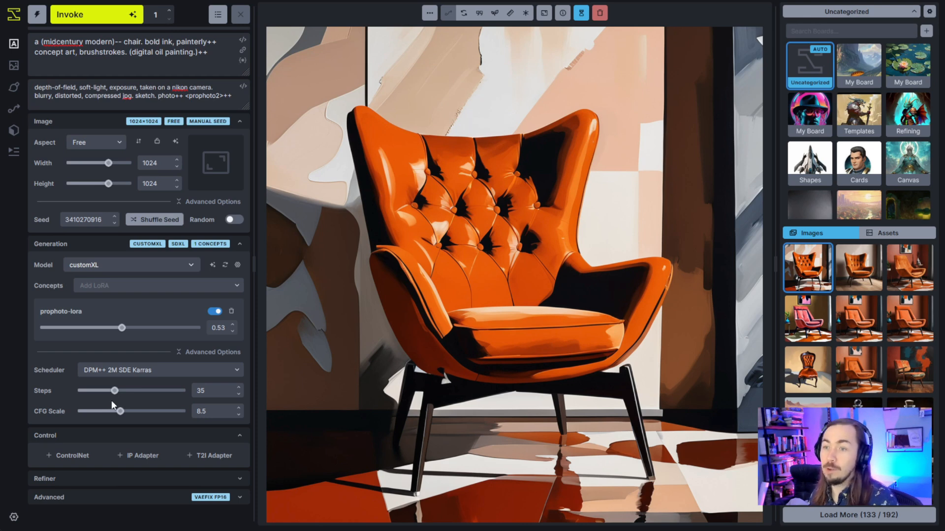
- Lower the CFG Scale to 7 and generate the chair image again with the same prompts
{"action": "left_click", "coordinate": [239, 415]}
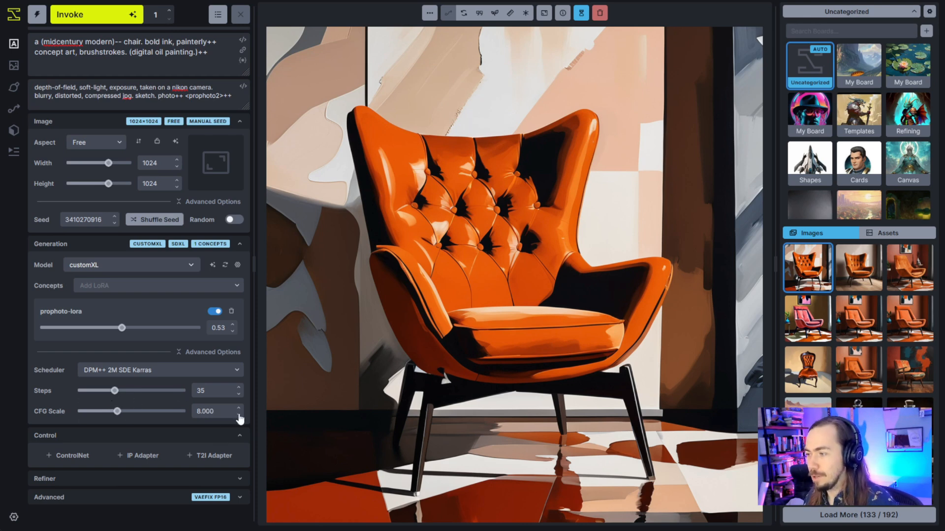
{"action": "left_click", "coordinate": [238, 415]}
{"action": "left_click", "coordinate": [238, 415]}
{"action": "left_click", "coordinate": [84, 15]}
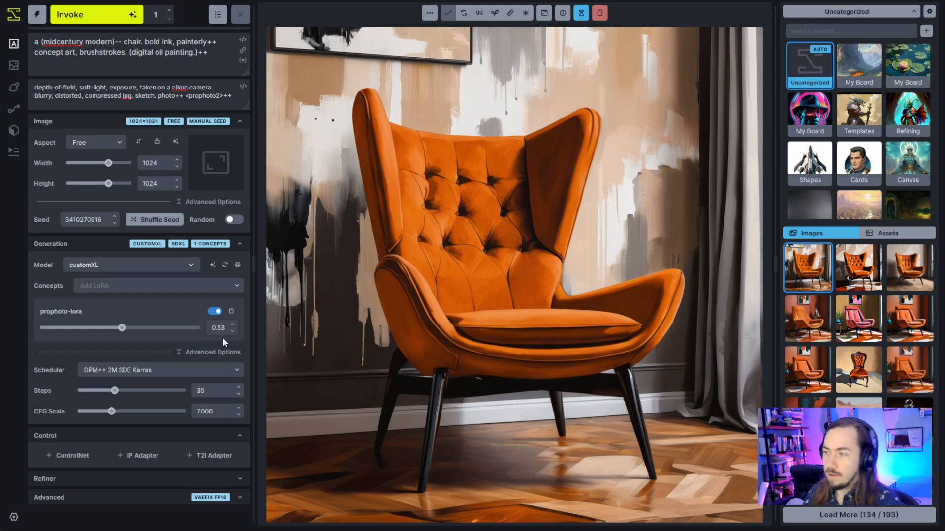
- Reduce the CFG Scale to 3.5 and queue another generation of the chair image
{"action": "left_click", "coordinate": [238, 415]}
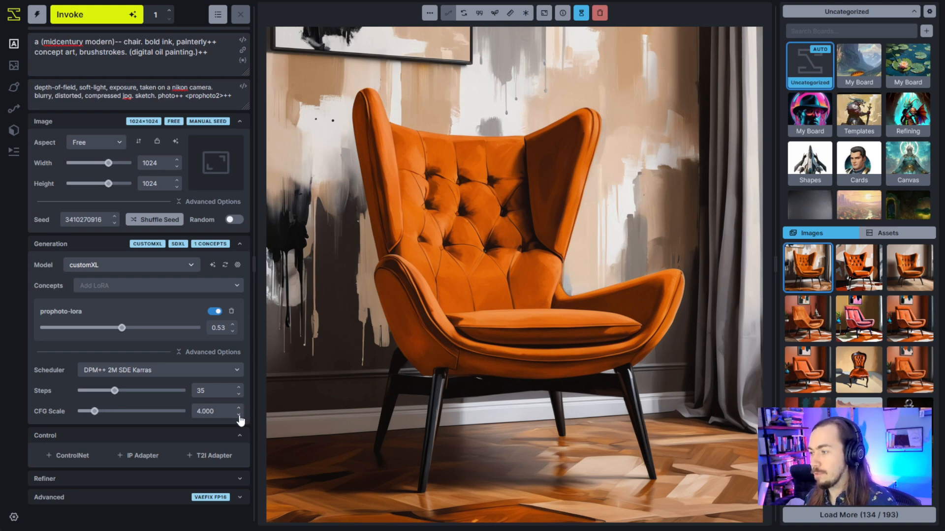
{"action": "left_click", "coordinate": [239, 417]}
{"action": "key", "text": "ctrl+Return"}
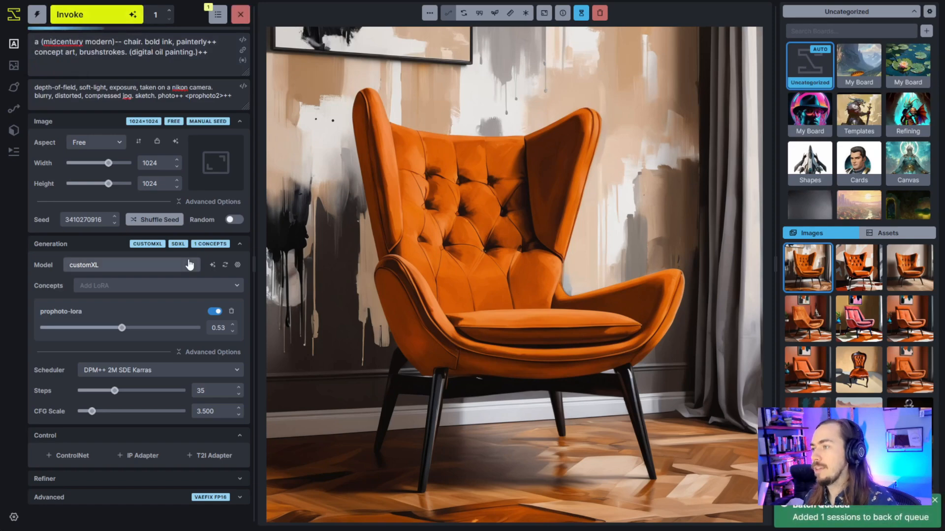